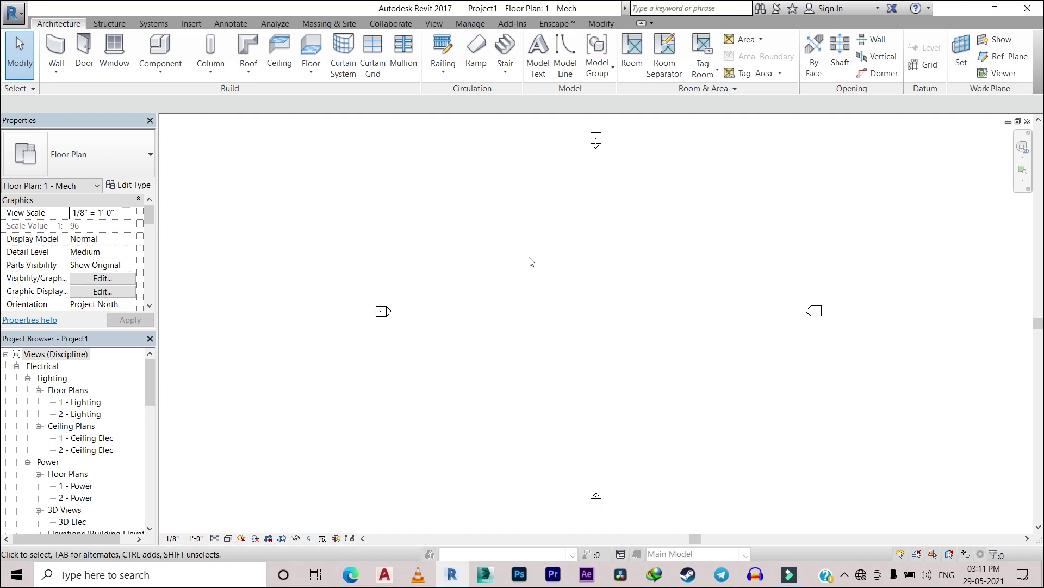
# Start linking a Revit model and select Bathroom from the New folder
pyautogui.click(191, 24)
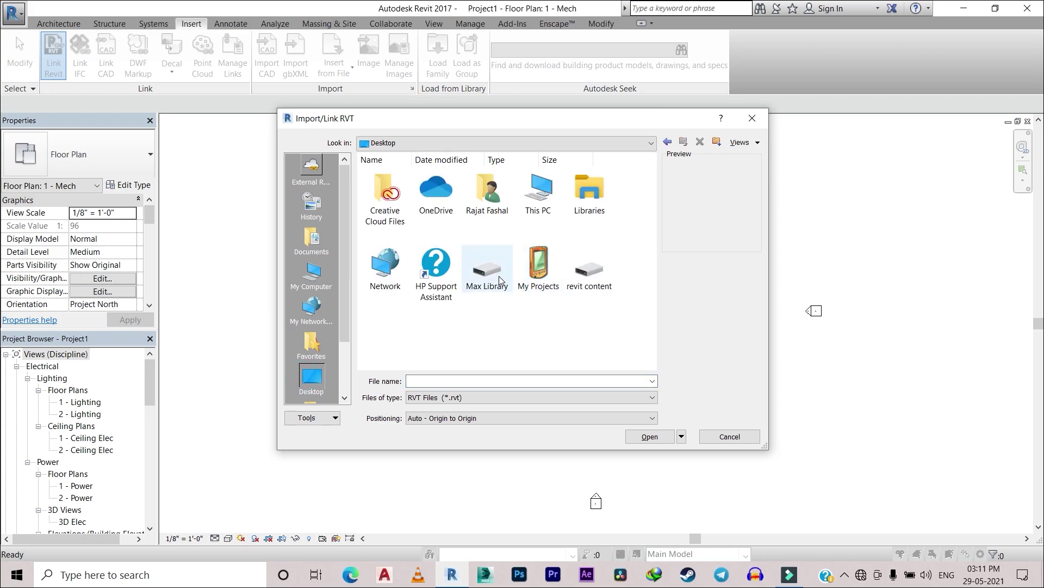
pyautogui.doubleClick(531, 263)
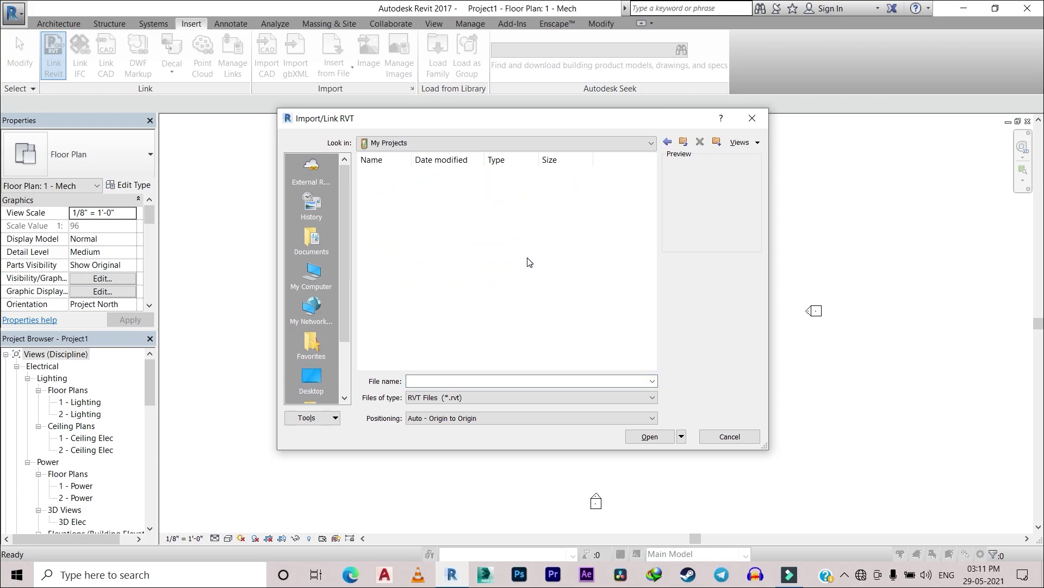
pyautogui.scroll(-3, 522, 267)
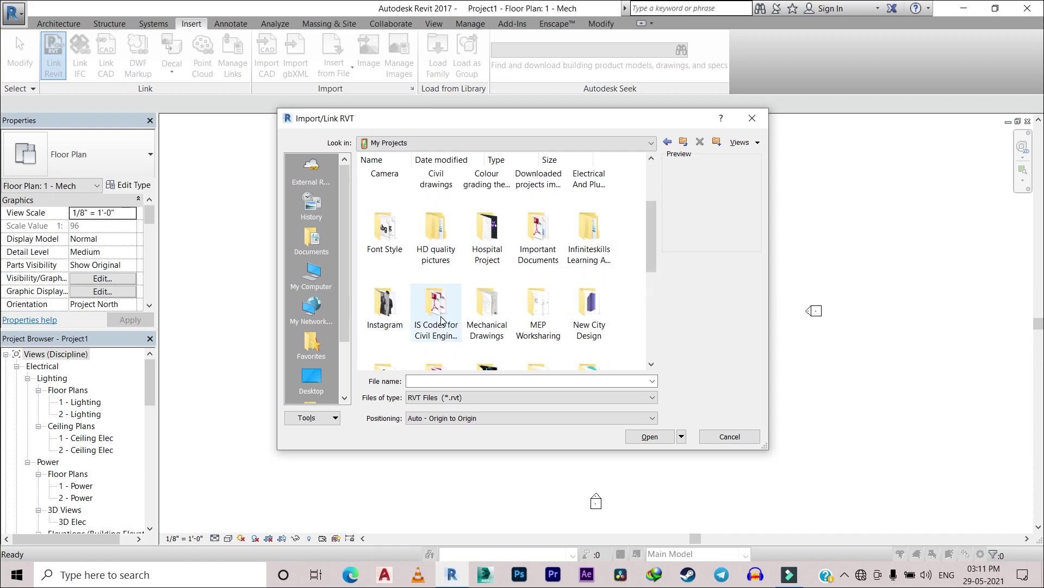
pyautogui.scroll(-3, 441, 321)
pyautogui.doubleClick(385, 271)
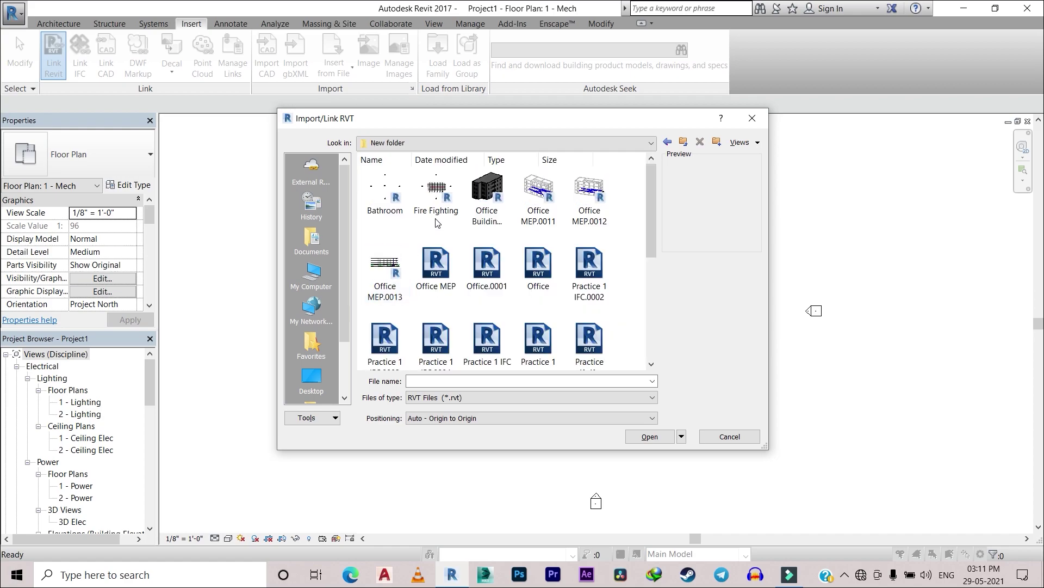
pyautogui.scroll(-2, 403, 275)
pyautogui.scroll(2, 394, 269)
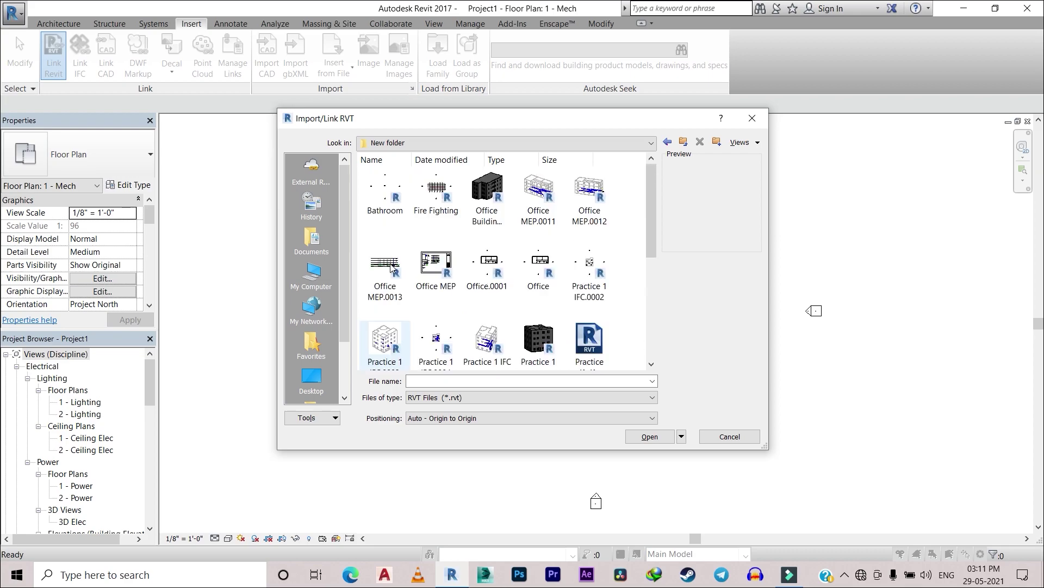
pyautogui.click(386, 192)
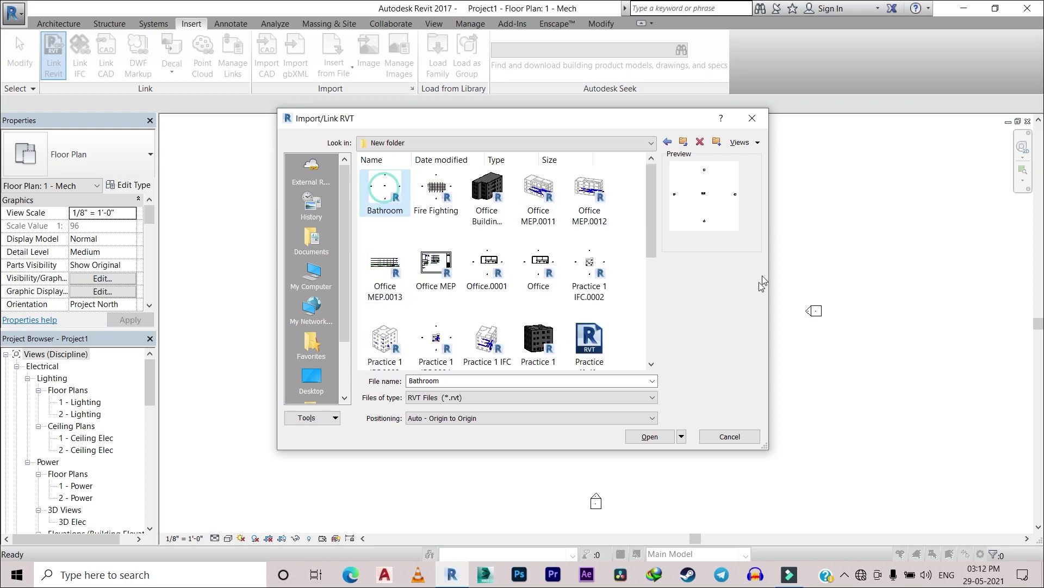
# Link Bathroom with Auto - Center to Center positioning and zoom to fit
pyautogui.click(619, 419)
pyautogui.click(566, 430)
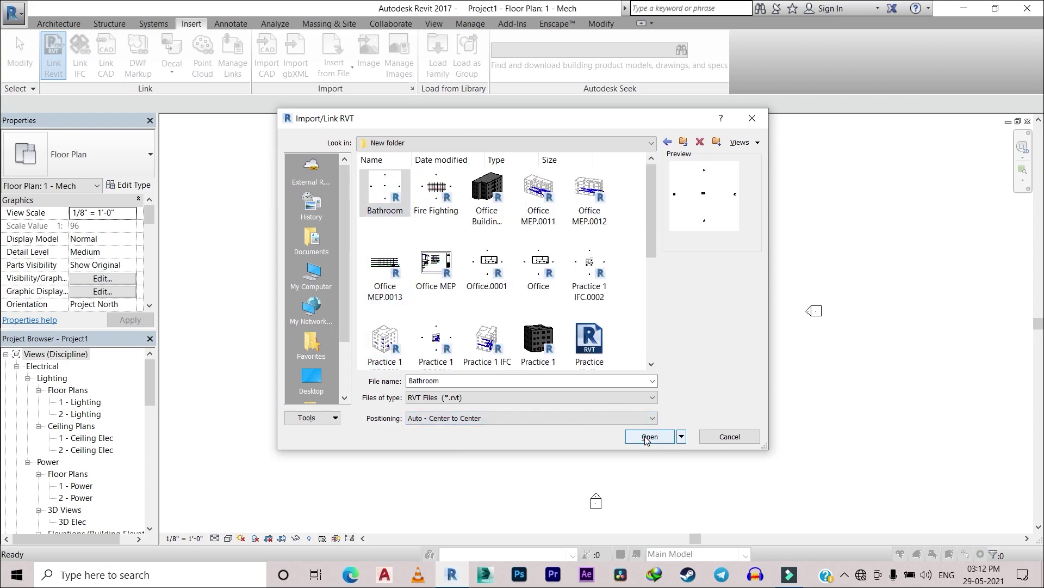
pyautogui.press('Return')
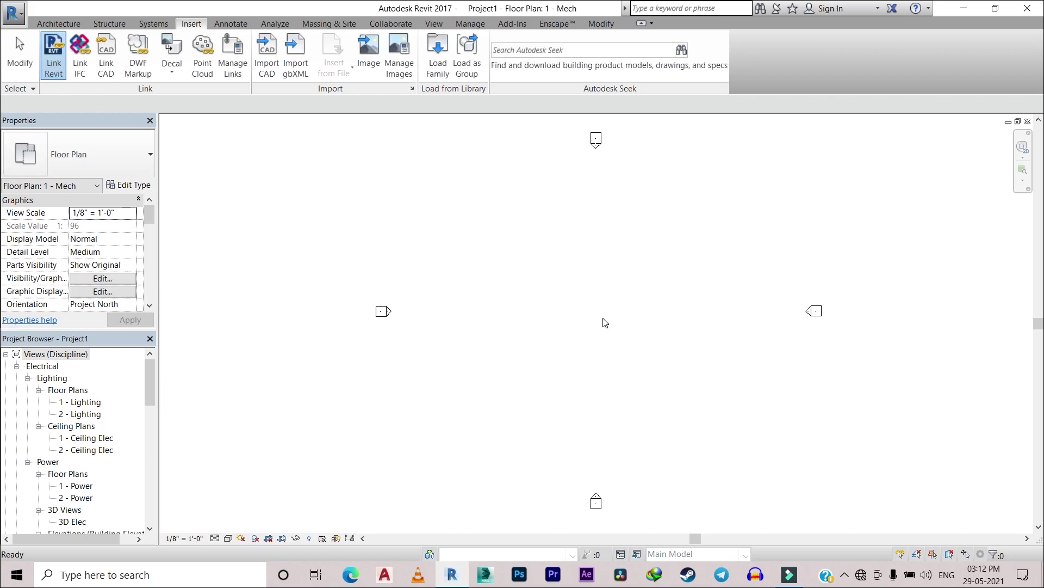
pyautogui.press('z')
pyautogui.press('f')
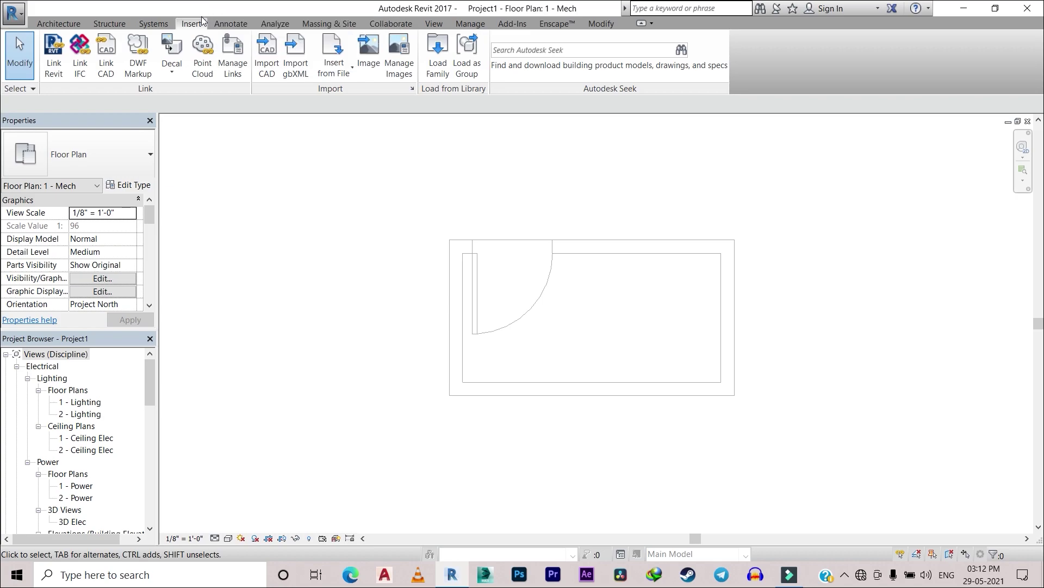
# From the plumbing fixture type properties, browse to the Plumbing\MEP\Fixtures\Showers library folder
pyautogui.click(158, 24)
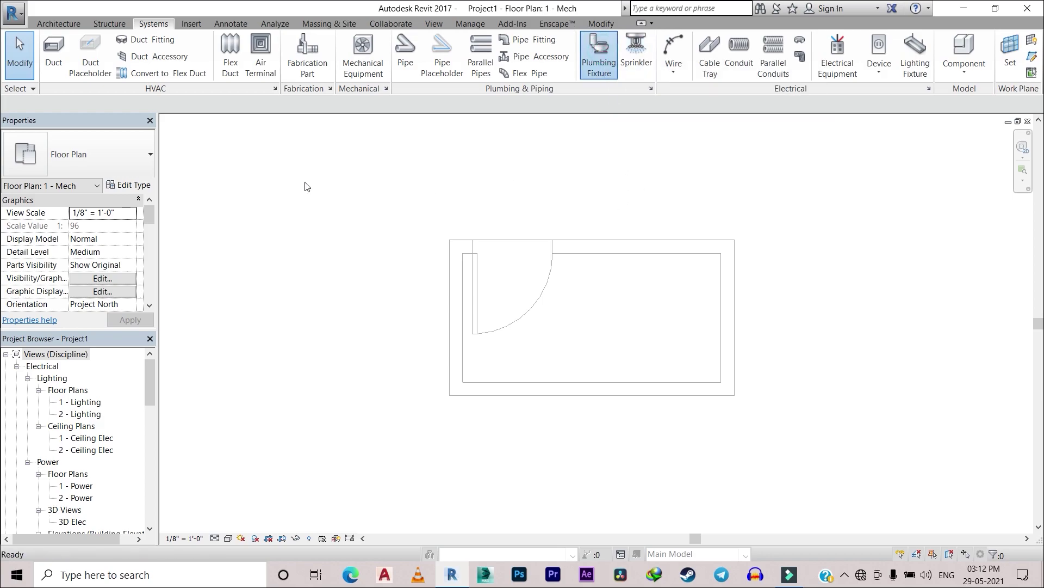
pyautogui.click(129, 186)
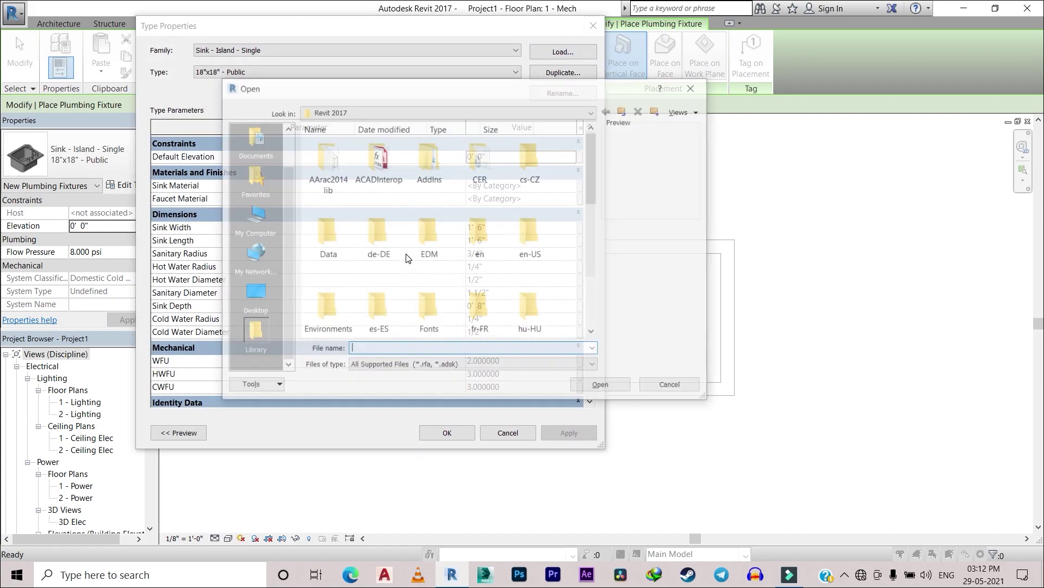
pyautogui.click(251, 297)
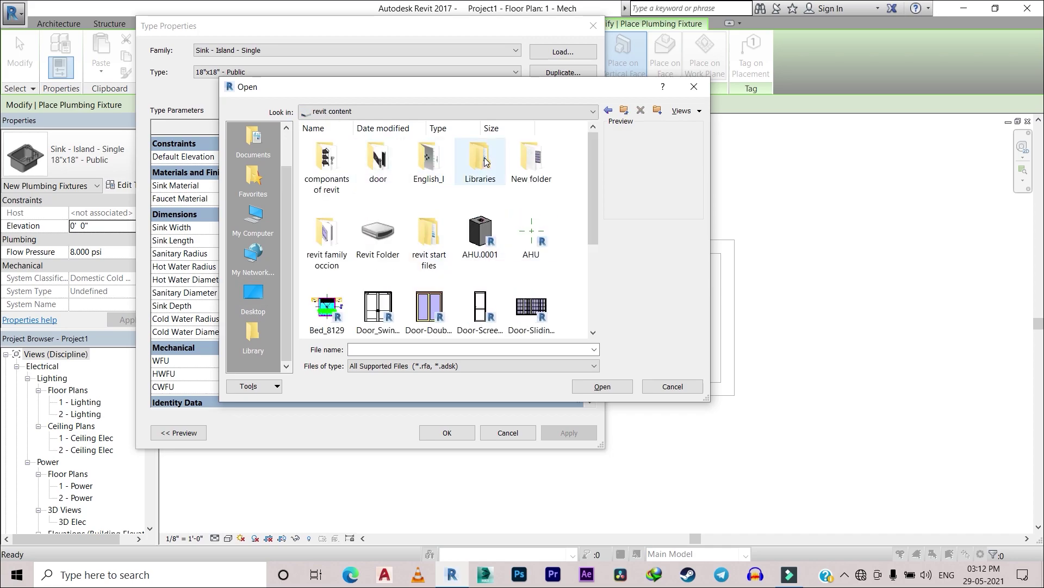
pyautogui.doubleClick(485, 162)
pyautogui.doubleClick(316, 158)
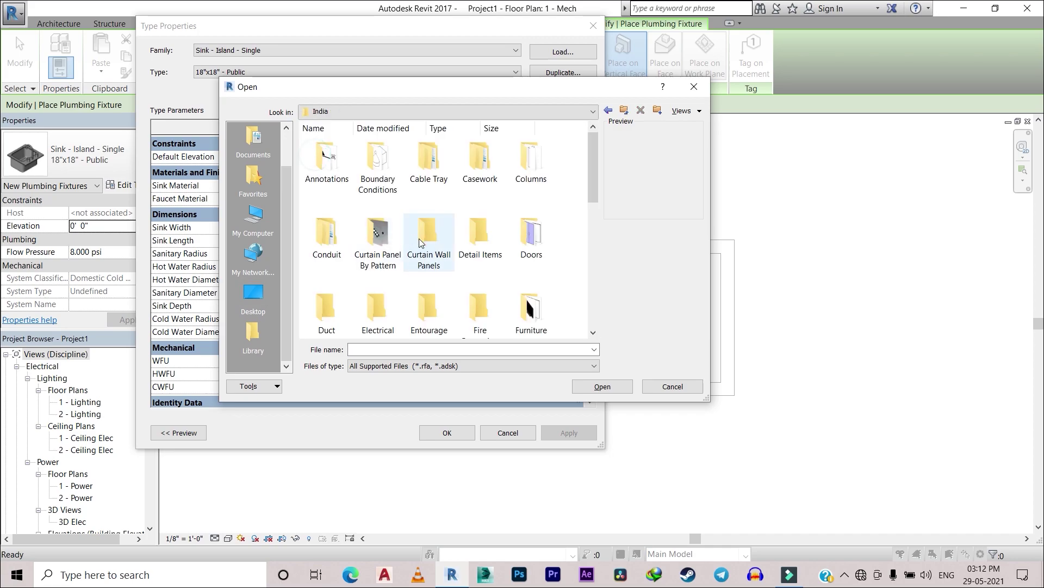
pyautogui.scroll(-5, 453, 249)
pyautogui.scroll(2, 374, 246)
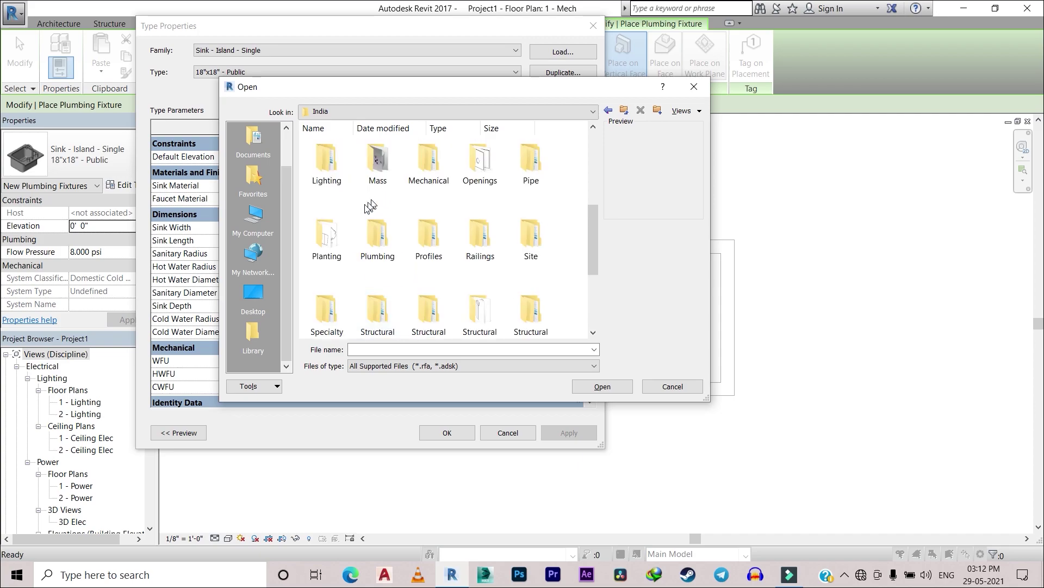
pyautogui.doubleClick(383, 236)
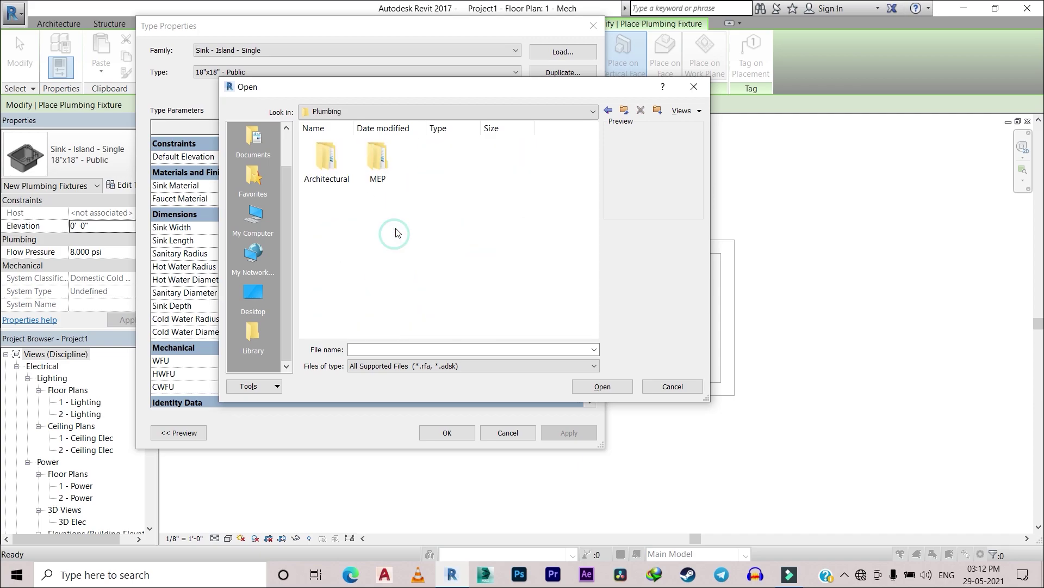
pyautogui.doubleClick(381, 153)
pyautogui.doubleClick(375, 165)
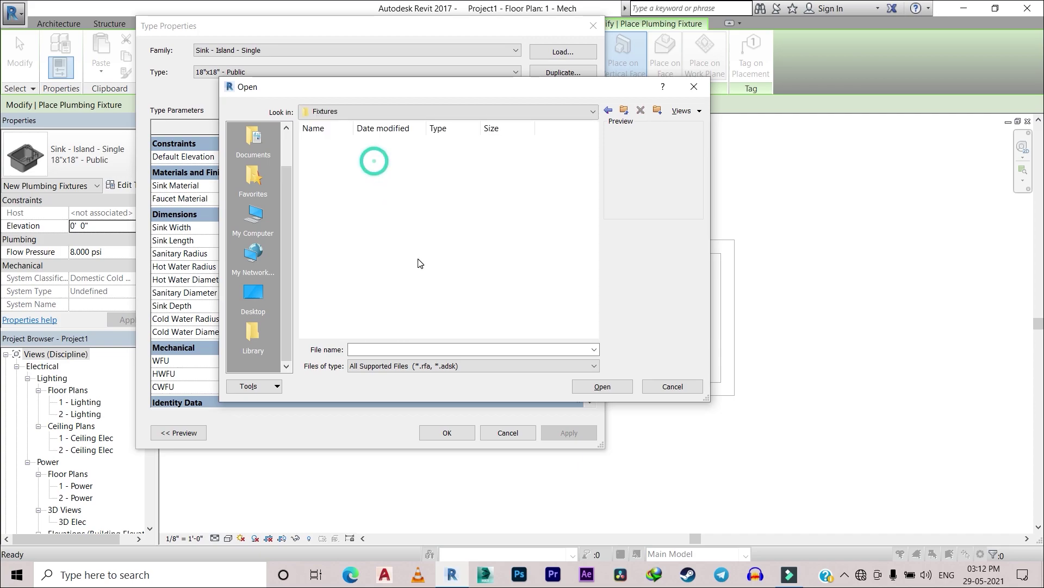
pyautogui.doubleClick(425, 233)
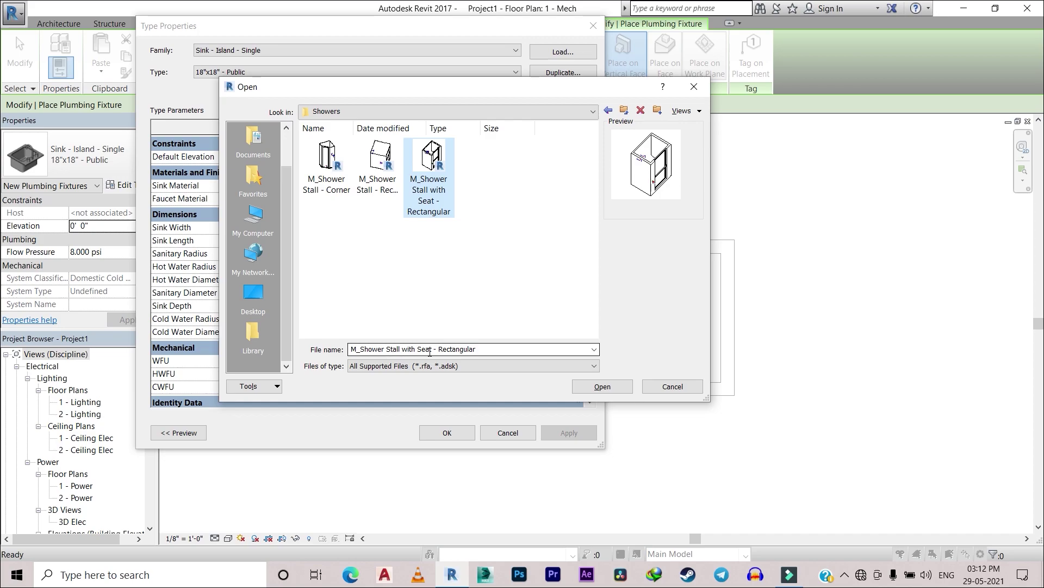
# Load M_Shower Stall with Seat - Rectangular and place it rotated in the bathroom's right corner
pyautogui.click(593, 387)
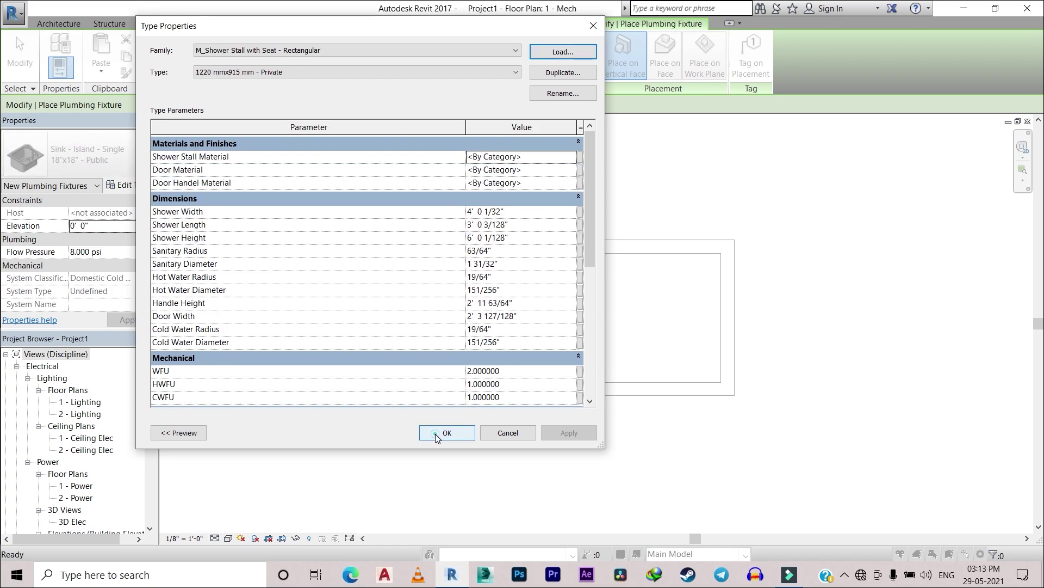
pyautogui.click(437, 435)
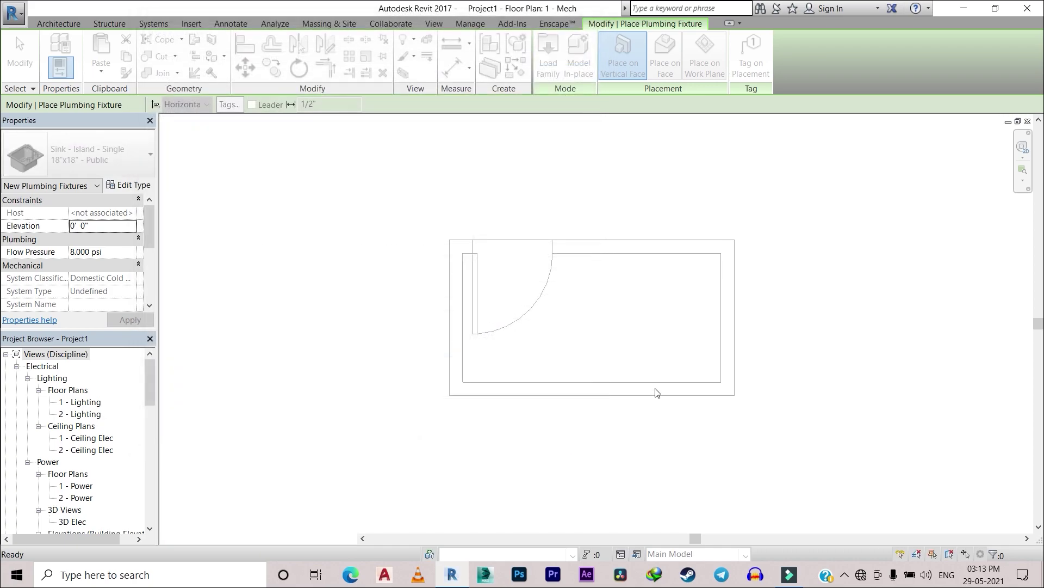
pyautogui.click(707, 188)
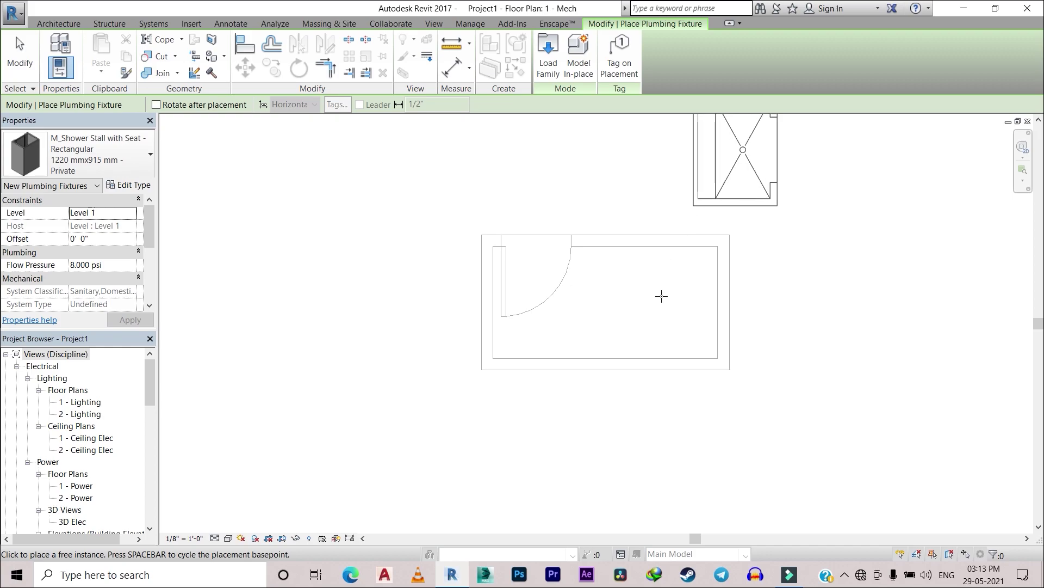
pyautogui.moveTo(662, 296); pyautogui.dragTo(625, 390, button='middle')
pyautogui.press('space')
pyautogui.press('space')
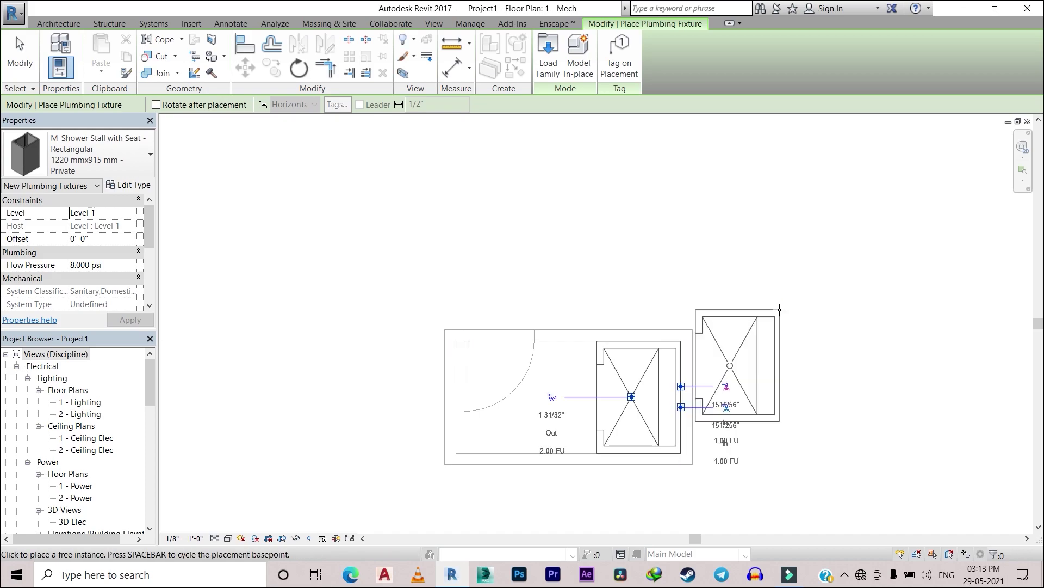
pyautogui.press('Escape')
pyautogui.press('Escape')
pyautogui.scroll(1, 560, 380)
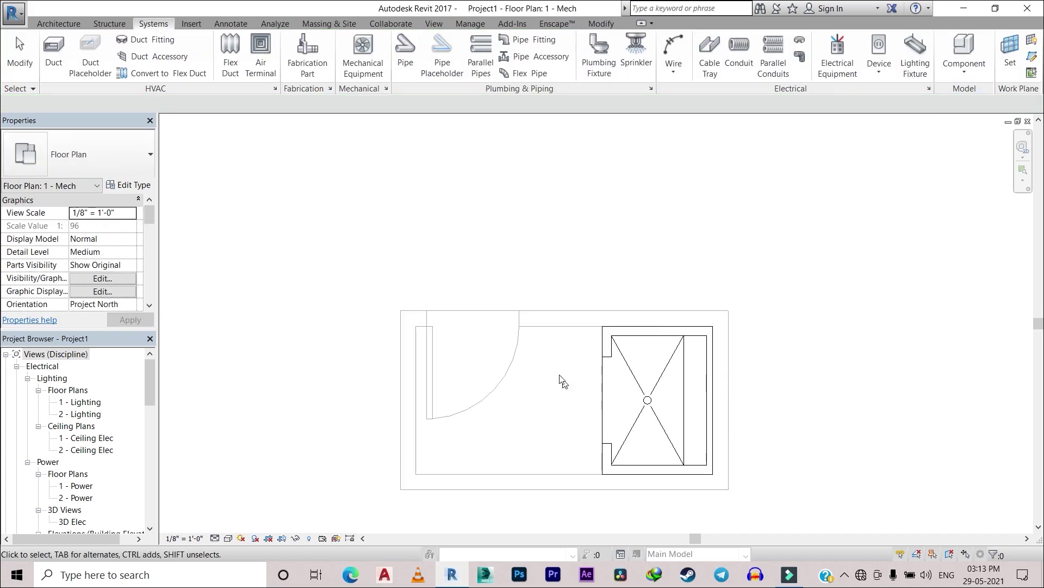
pyautogui.scroll(2, 555, 359)
pyautogui.scroll(-1, 538, 353)
pyautogui.scroll(-1, 518, 348)
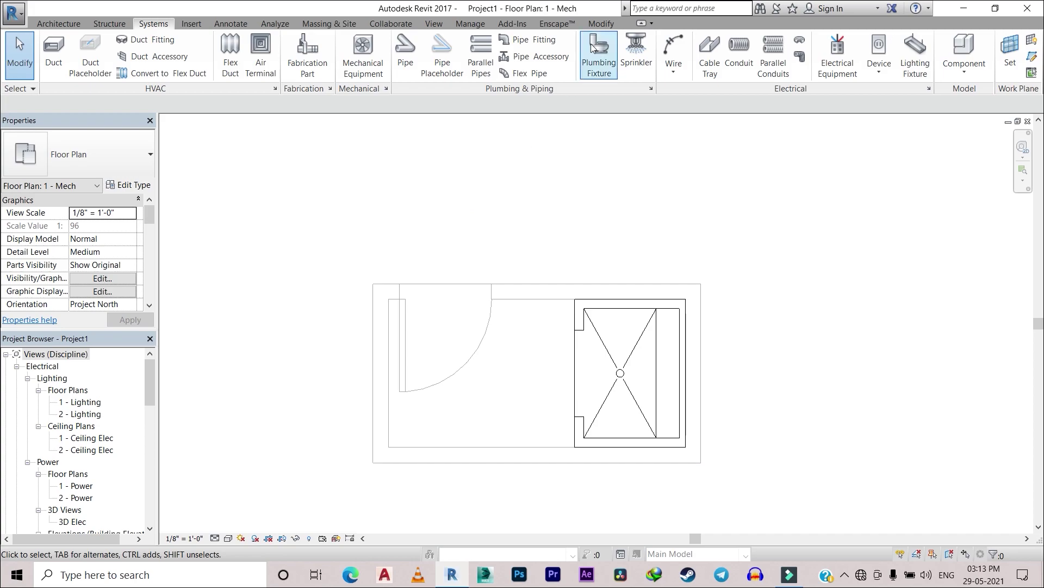
pyautogui.click(604, 48)
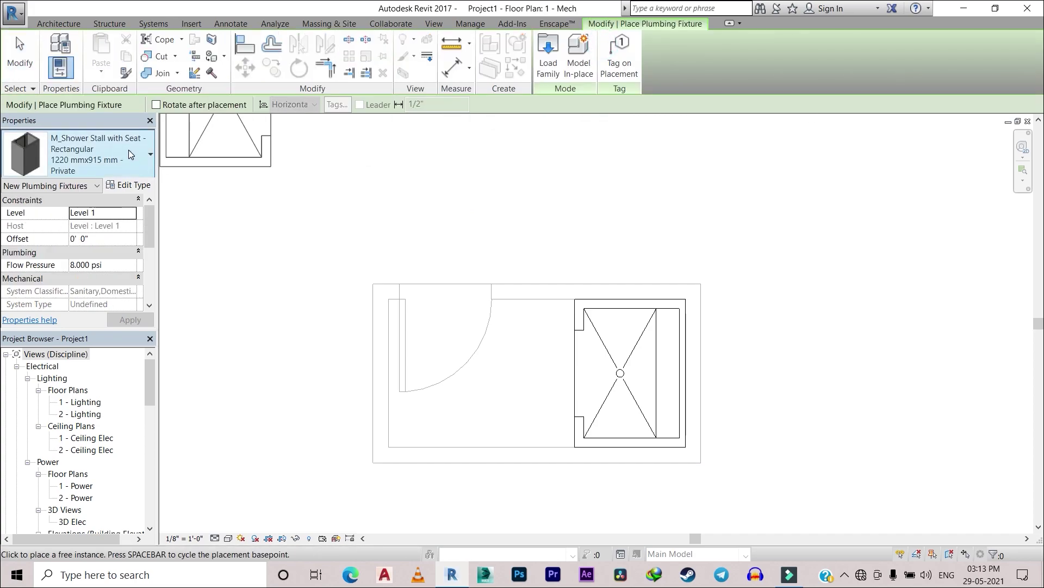
pyautogui.click(98, 158)
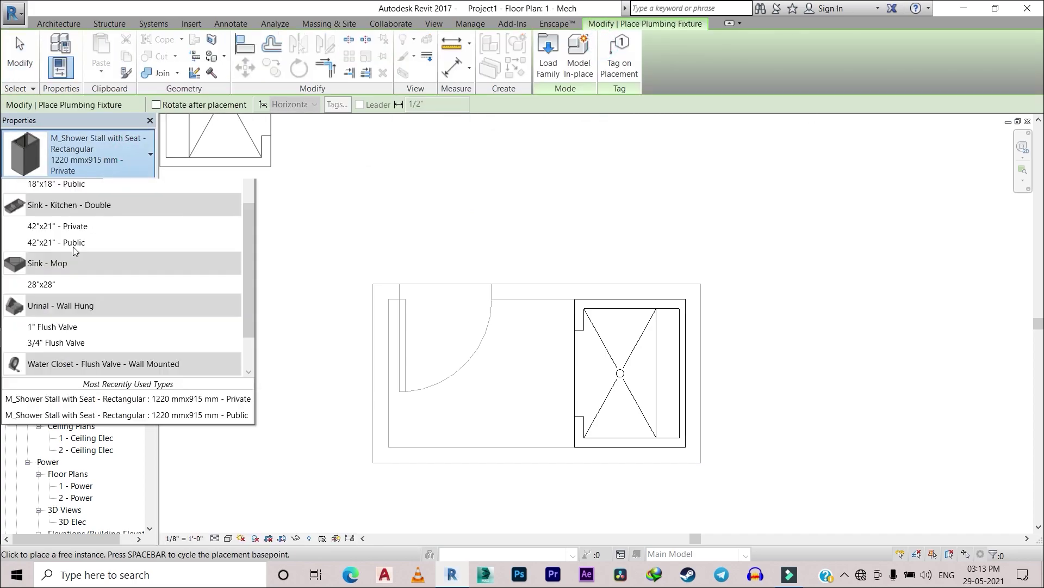
pyautogui.scroll(-2, 84, 381)
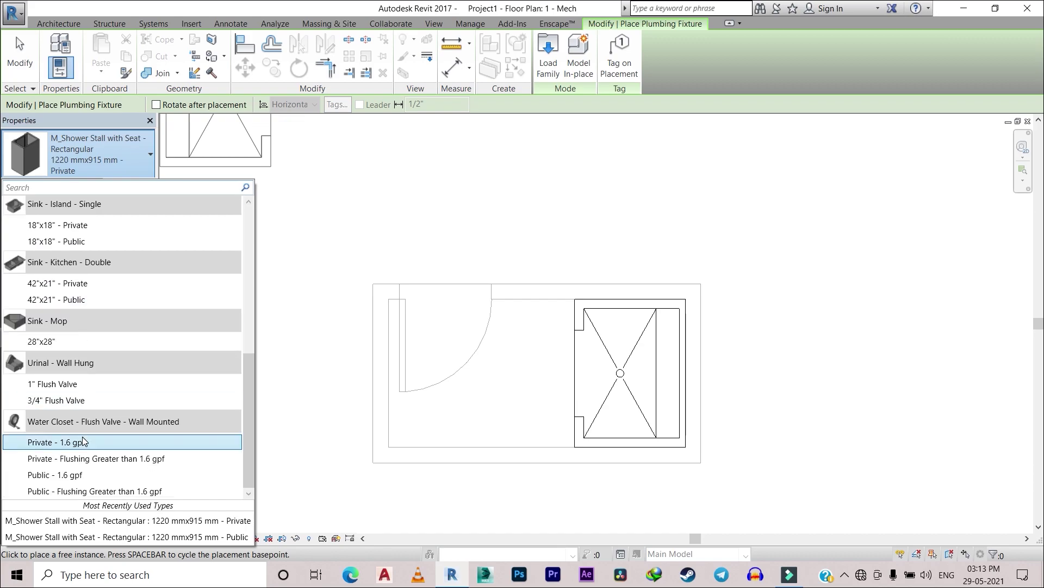
pyautogui.click(53, 445)
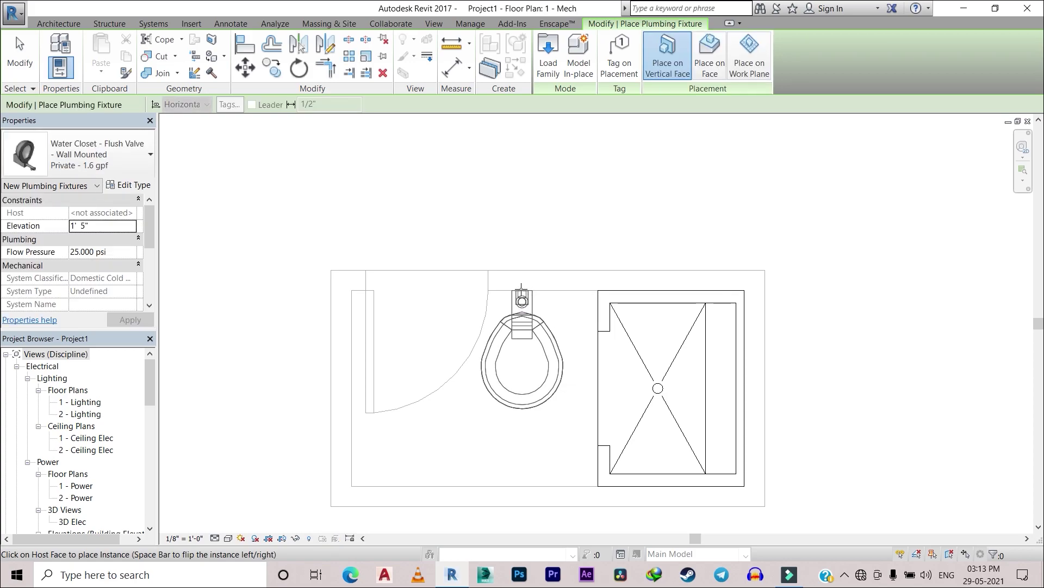
pyautogui.click(521, 291)
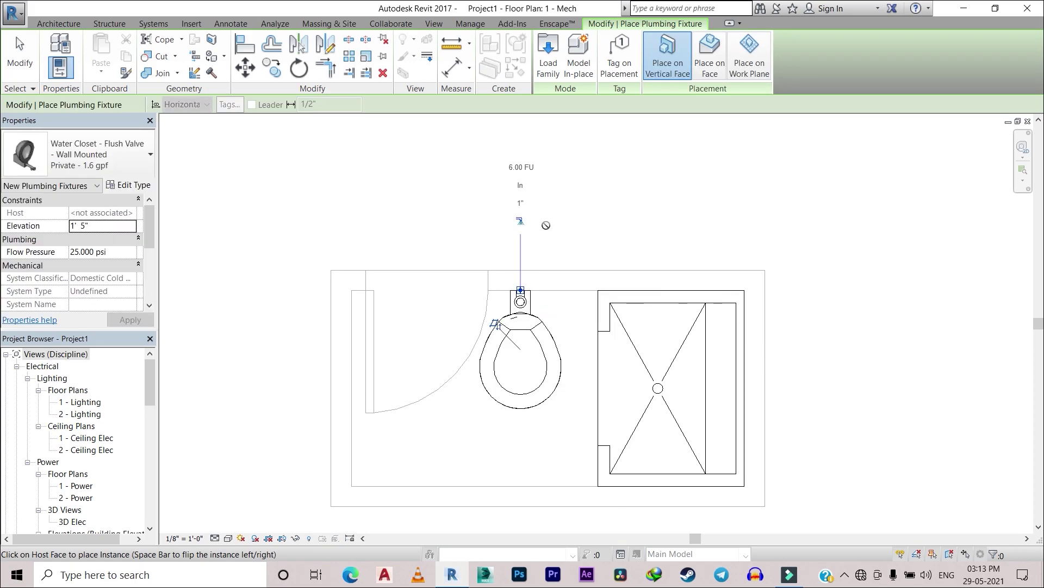
pyautogui.press('Escape')
pyautogui.press('Escape')
pyautogui.scroll(-1, 459, 237)
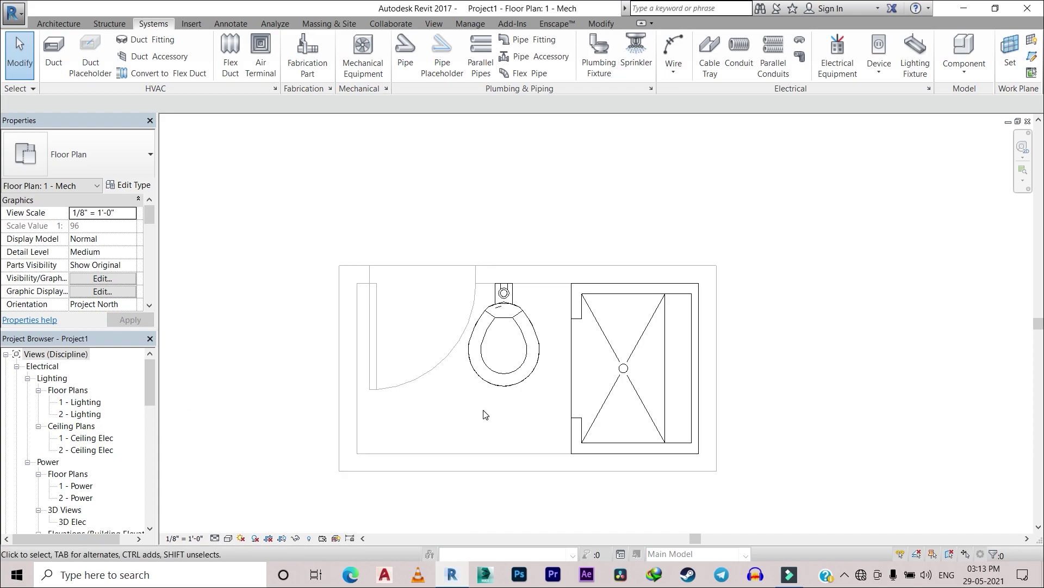
# Choose the Sink - Island - Single 18"x18" - Private plumbing fixture type
pyautogui.click(604, 53)
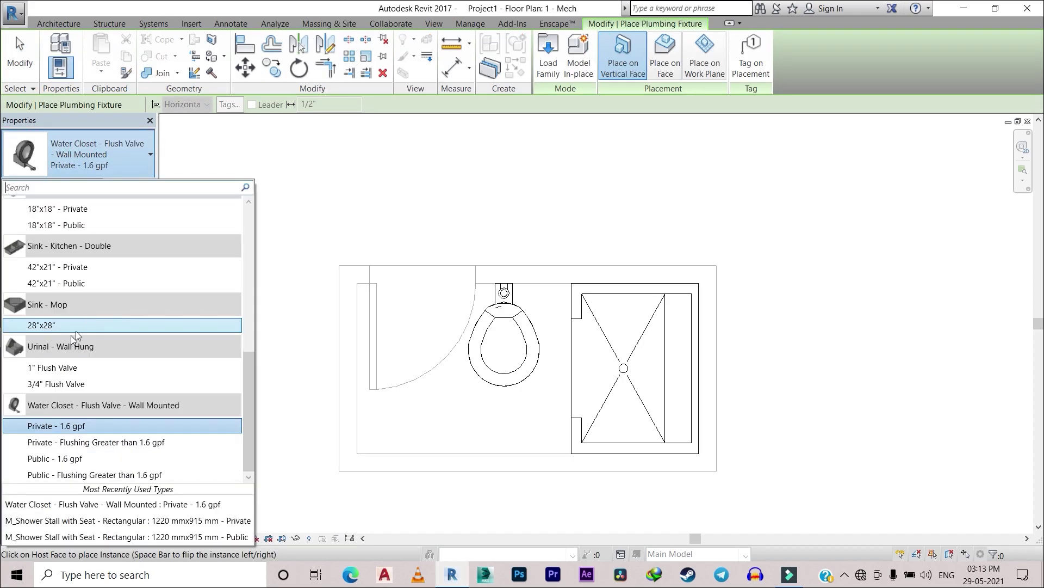
pyautogui.scroll(3, 76, 381)
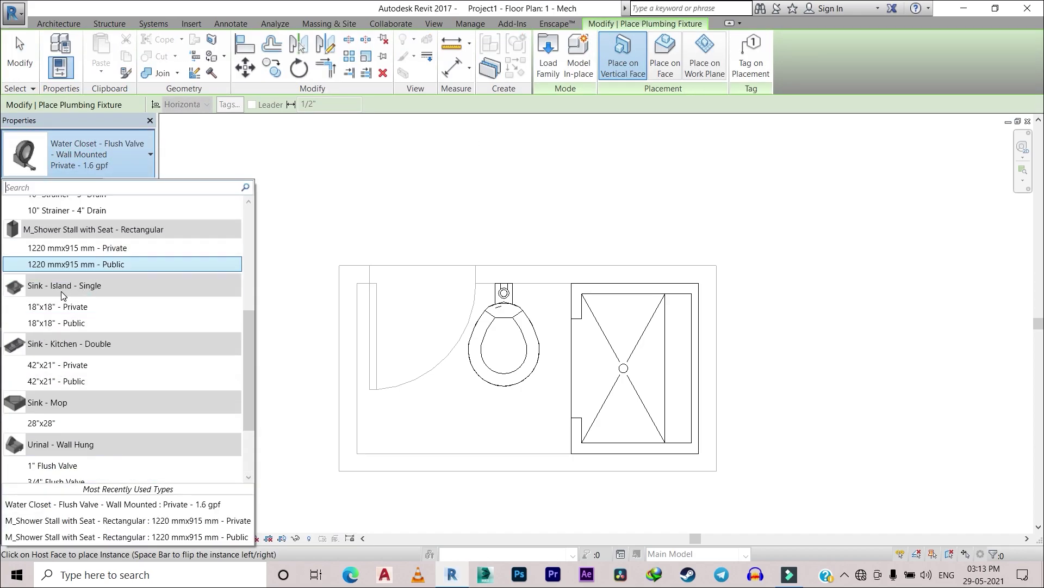
pyautogui.scroll(1, 65, 327)
pyautogui.scroll(1, 67, 376)
pyautogui.scroll(1, 67, 375)
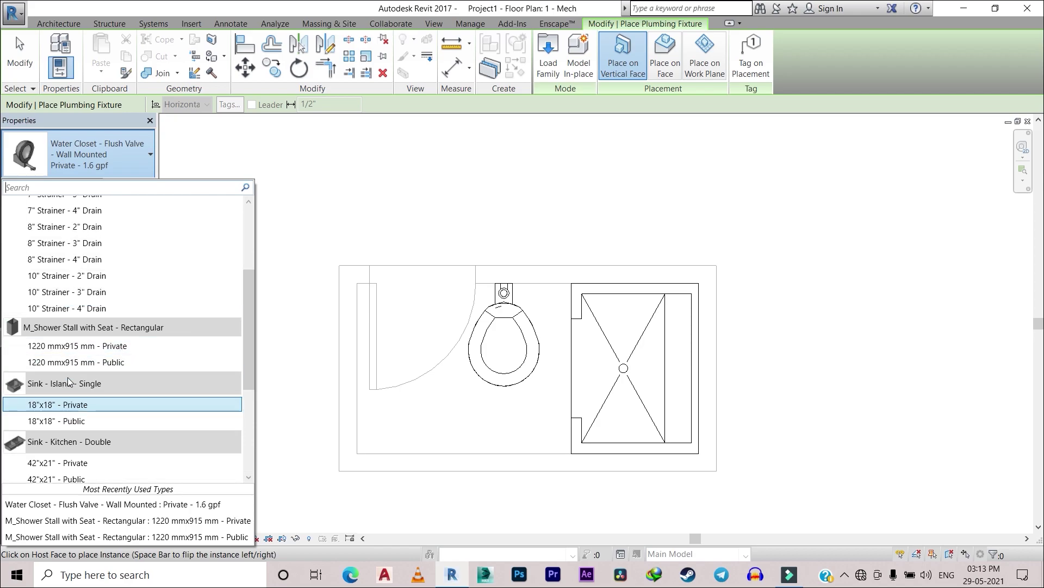
pyautogui.scroll(1, 68, 375)
pyautogui.scroll(-1, 81, 403)
pyautogui.scroll(3, 109, 343)
pyautogui.scroll(1, 109, 344)
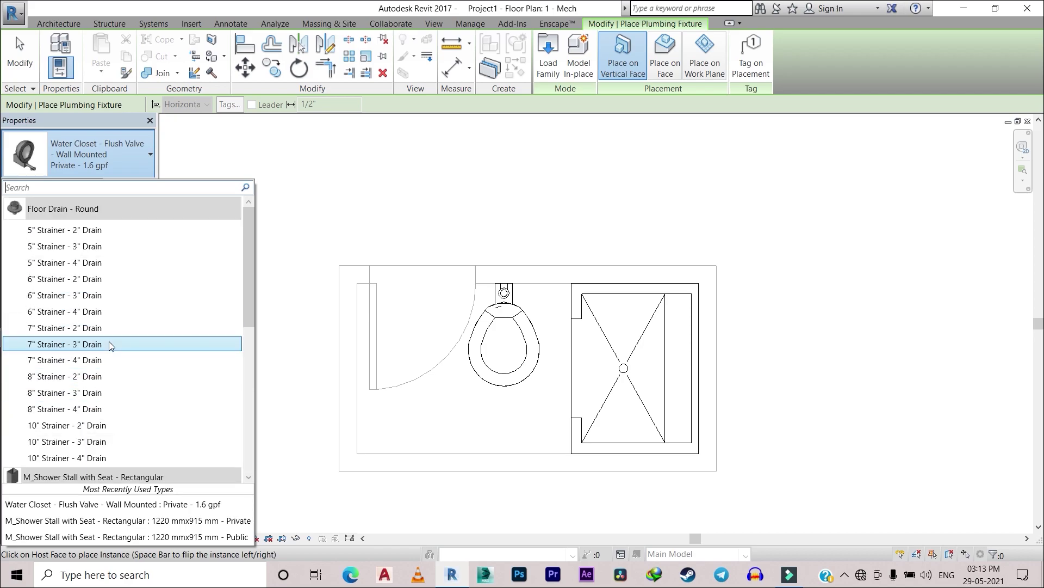
pyautogui.scroll(-8, 98, 365)
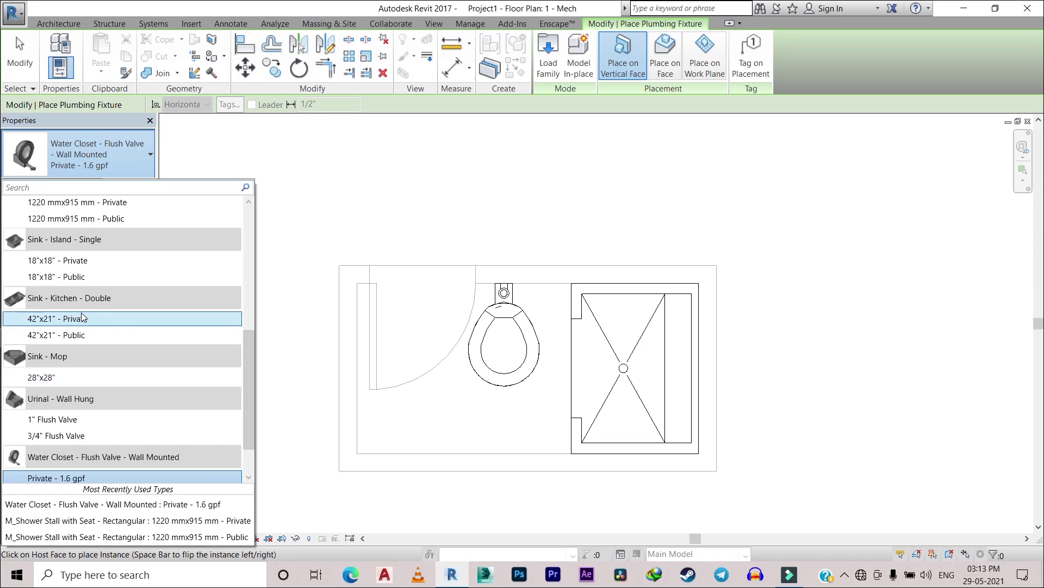
pyautogui.click(104, 260)
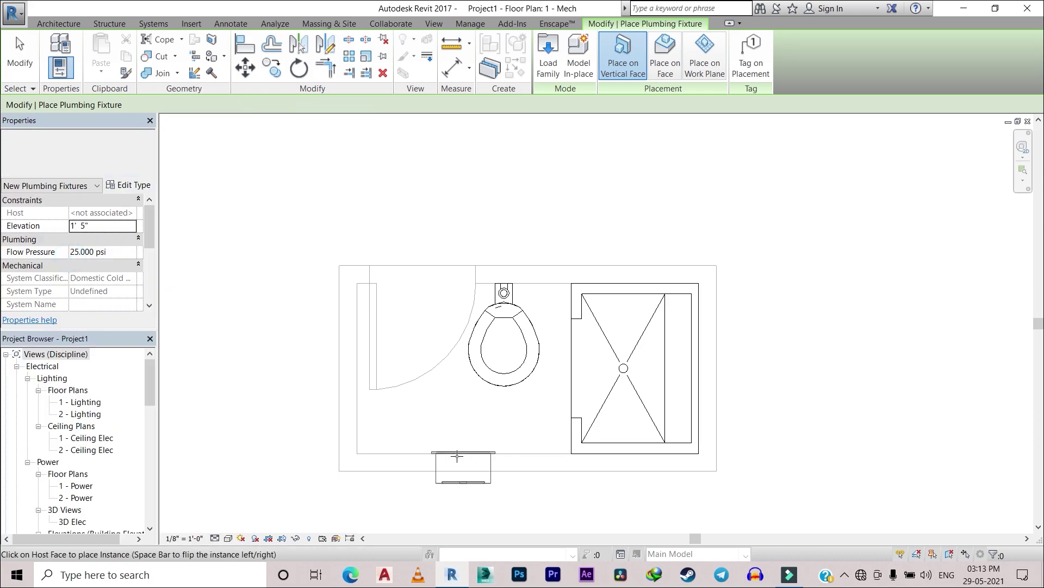
# Try Place on Vertical Face, Place on Face, then Place on Work Plane hosting
pyautogui.click(614, 54)
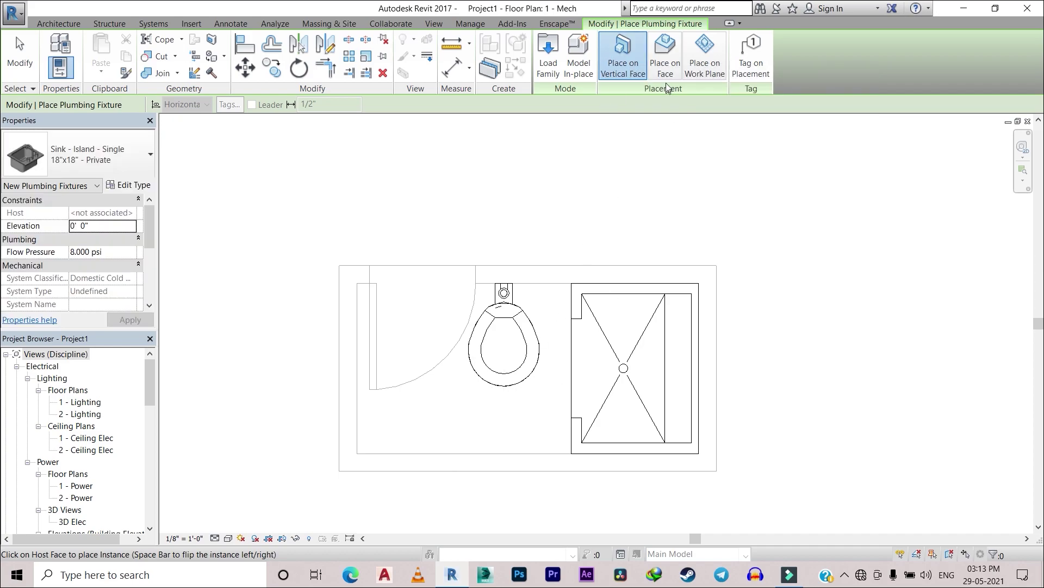
pyautogui.click(665, 57)
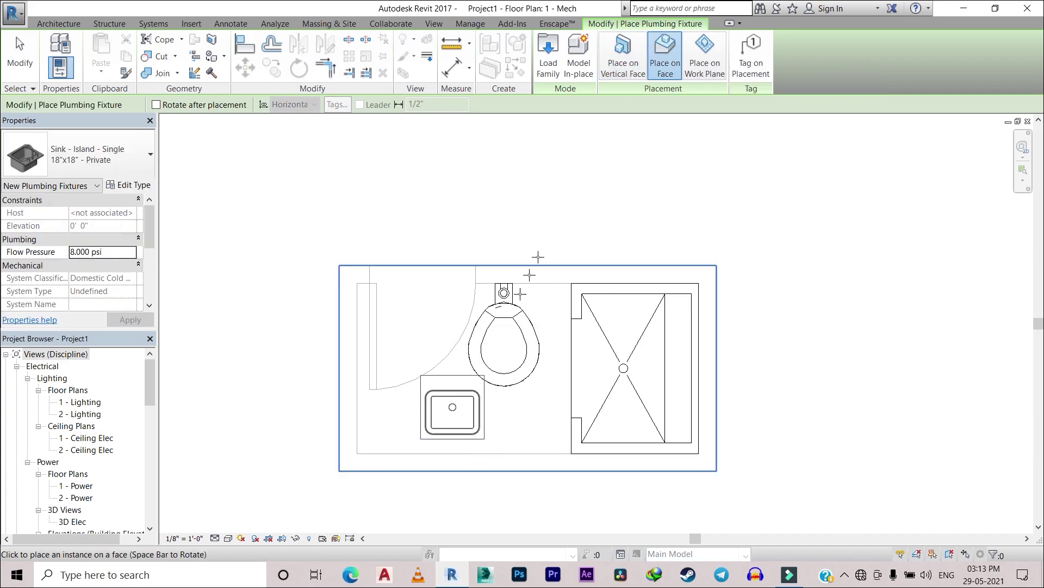
pyautogui.click(705, 54)
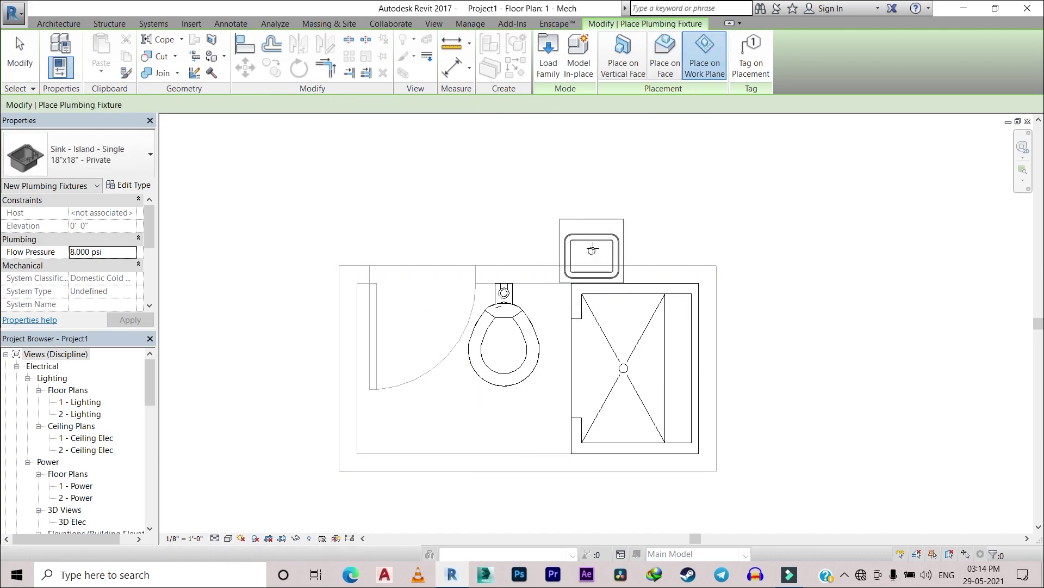
# Cancel the sink placement and open the East - Plumbing elevation
pyautogui.press('Escape')
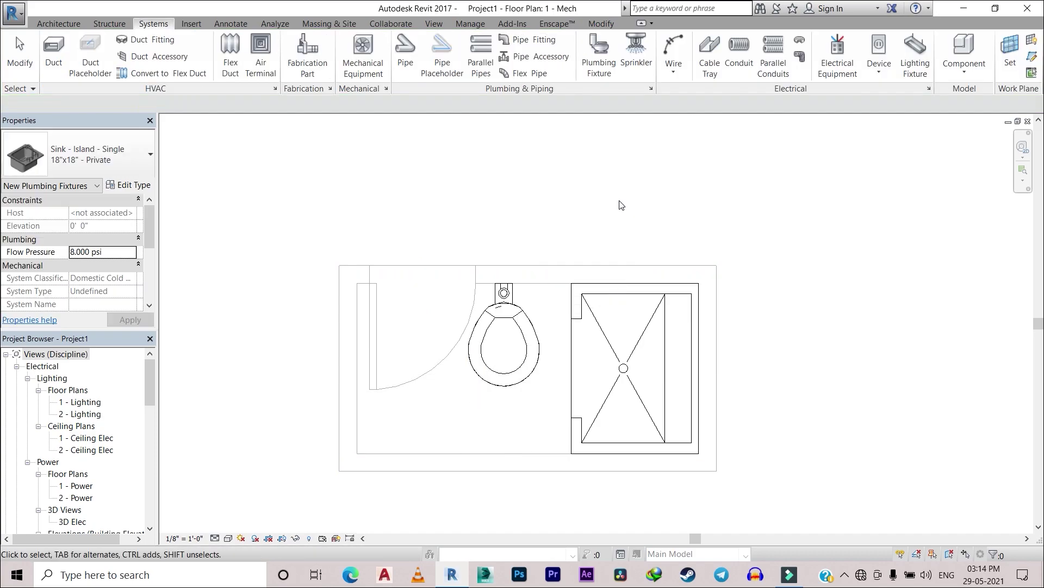
pyautogui.press('Escape')
pyautogui.scroll(-2, 81, 468)
pyautogui.scroll(-3, 84, 465)
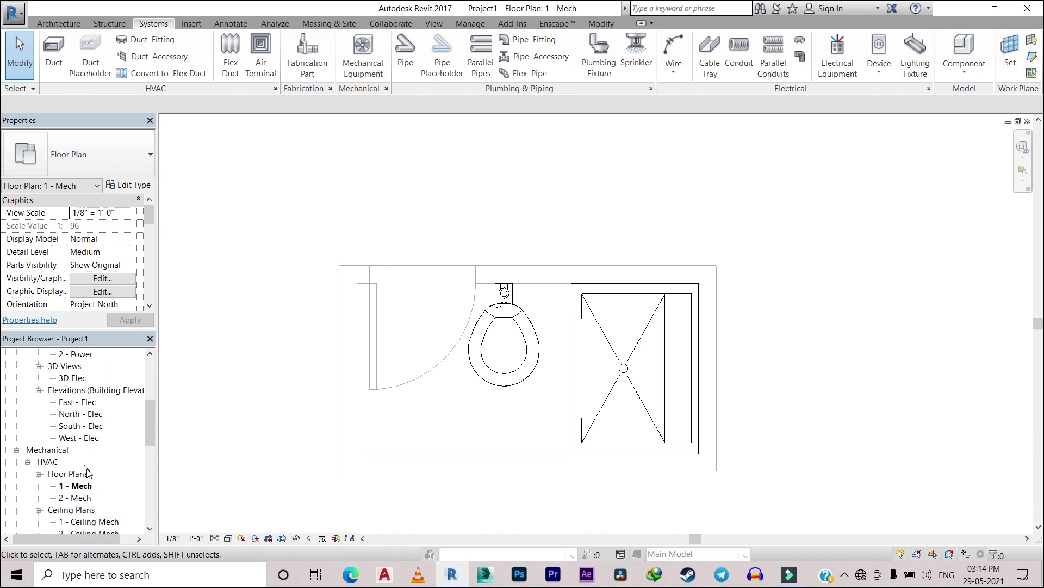
pyautogui.scroll(-3, 90, 459)
pyautogui.scroll(-3, 94, 456)
pyautogui.scroll(-2, 94, 456)
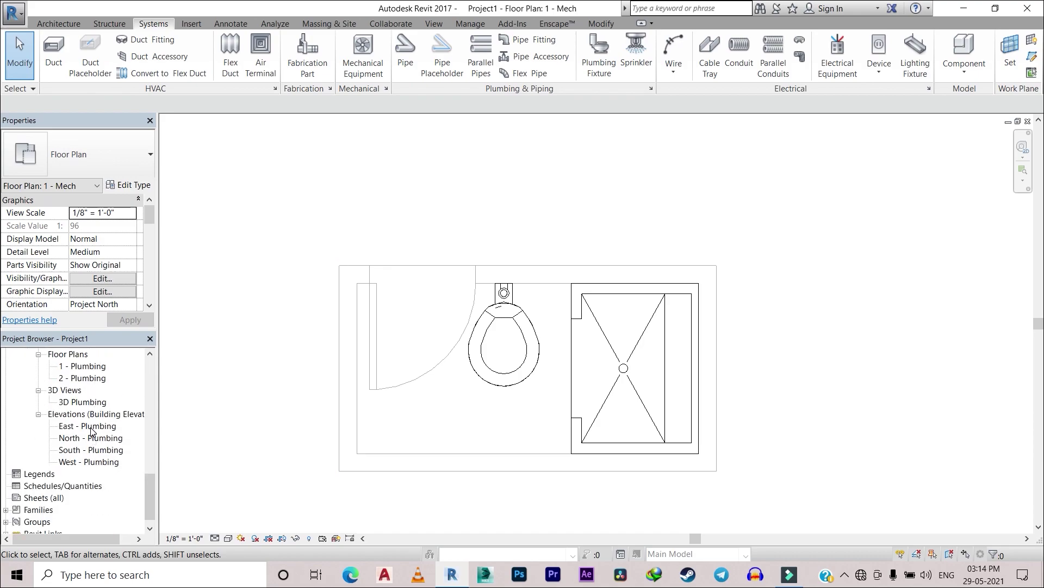
pyautogui.doubleClick(90, 427)
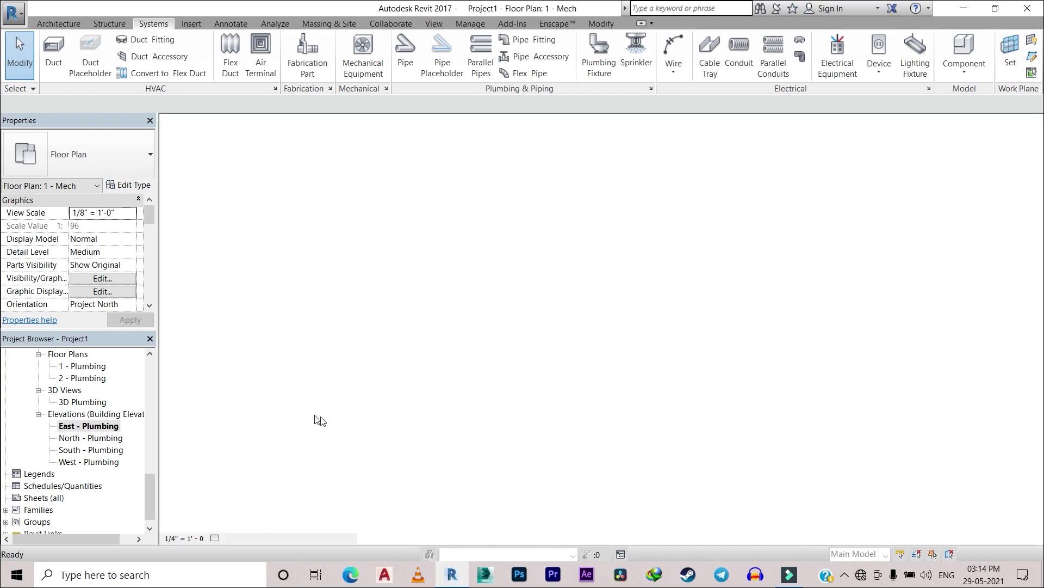
pyautogui.scroll(3, 718, 340)
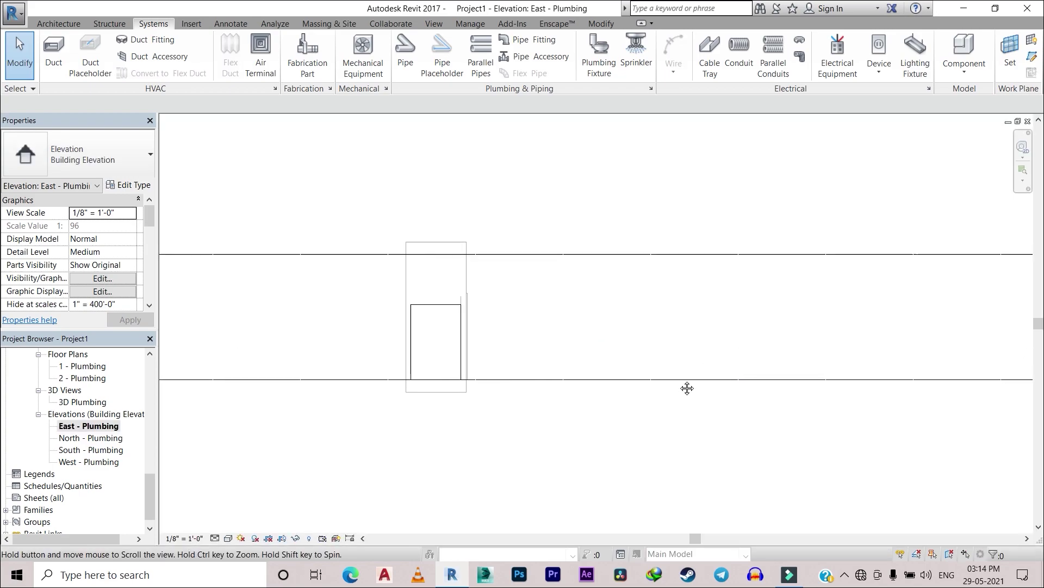
# Pick the floor line to create a reference plane offset 4' 0" above Level 1
pyautogui.click(50, 24)
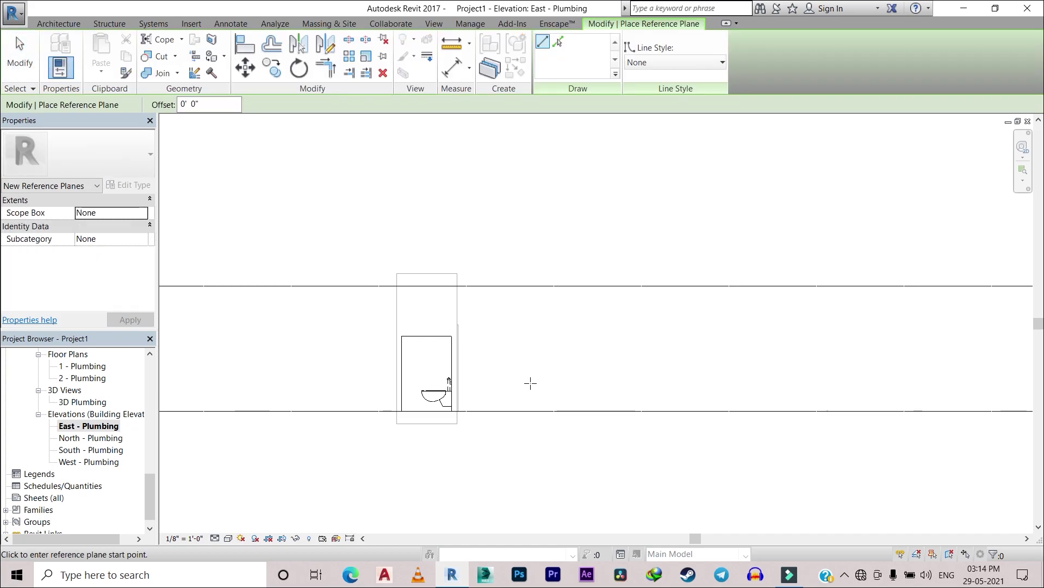
pyautogui.click(560, 44)
pyautogui.write('4')
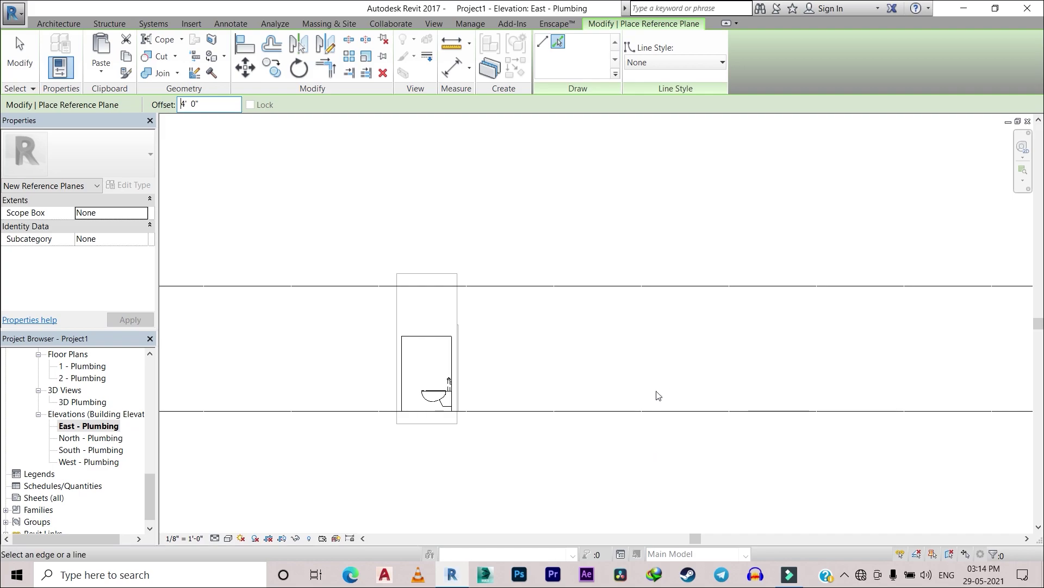
pyautogui.click(648, 410)
pyautogui.scroll(-2, 652, 397)
pyautogui.moveTo(651, 396); pyautogui.dragTo(404, 478, button='middle')
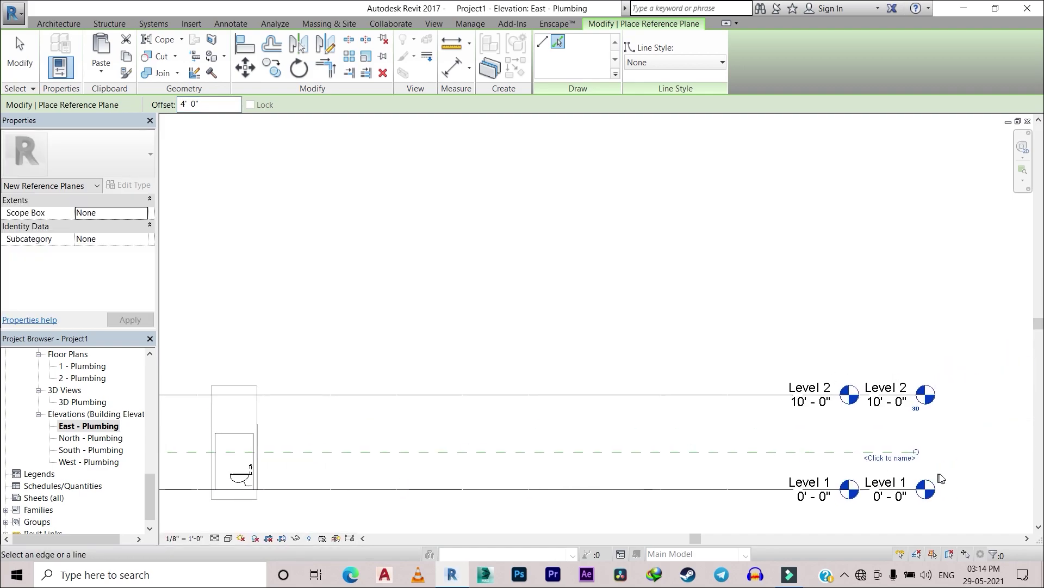
pyautogui.scroll(3, 924, 468)
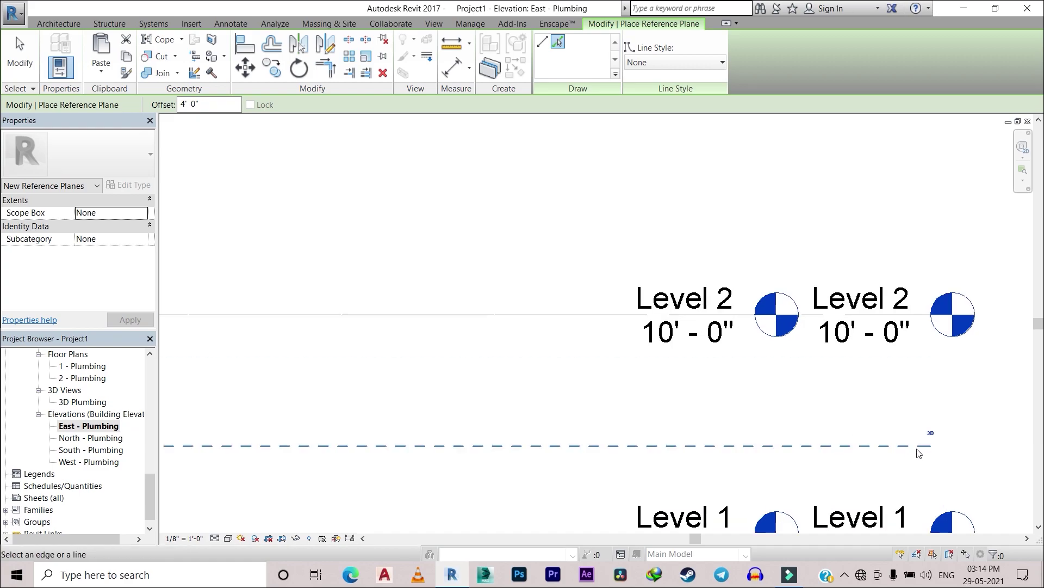
pyautogui.click(919, 446)
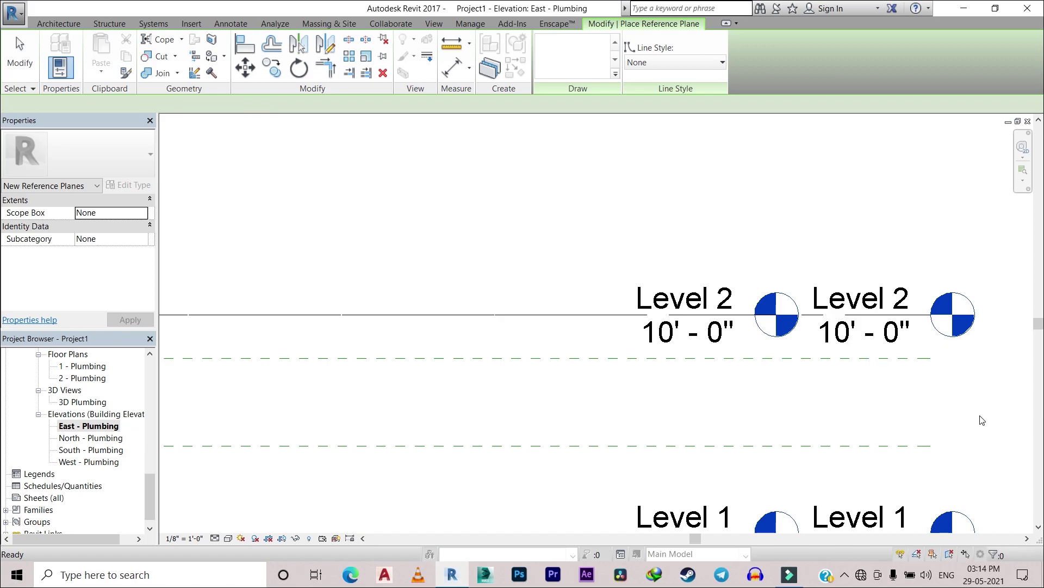
pyautogui.hotkey('ctrl', 'z')
pyautogui.scroll(-1, 840, 426)
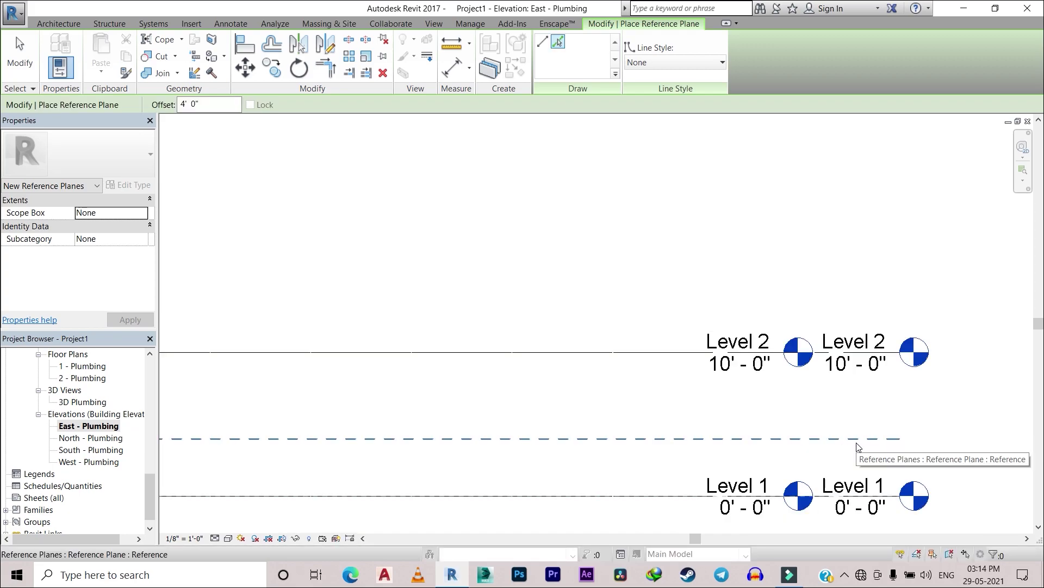
pyautogui.press('Escape')
# Name the new reference plane Sink Level
pyautogui.click(875, 439)
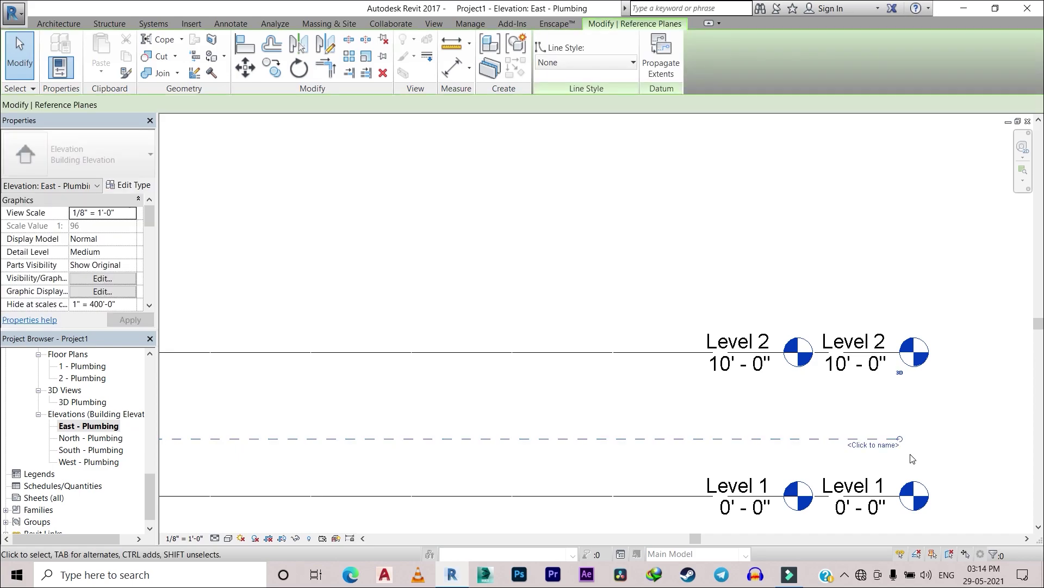
pyautogui.click(876, 445)
pyautogui.write('Sink Level')
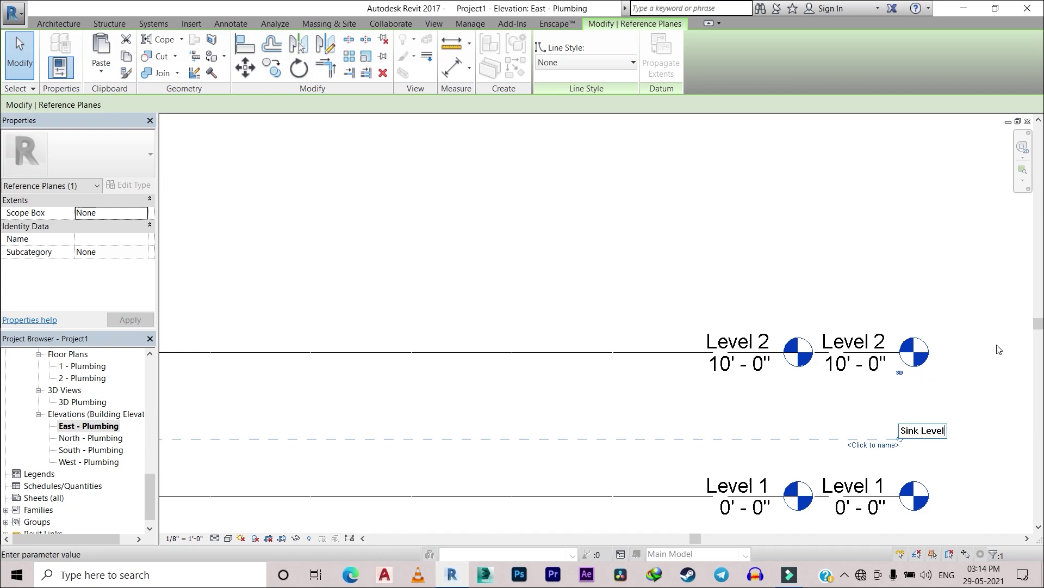
pyautogui.press('Return')
pyautogui.scroll(-3, 648, 382)
pyautogui.scroll(-2, 582, 380)
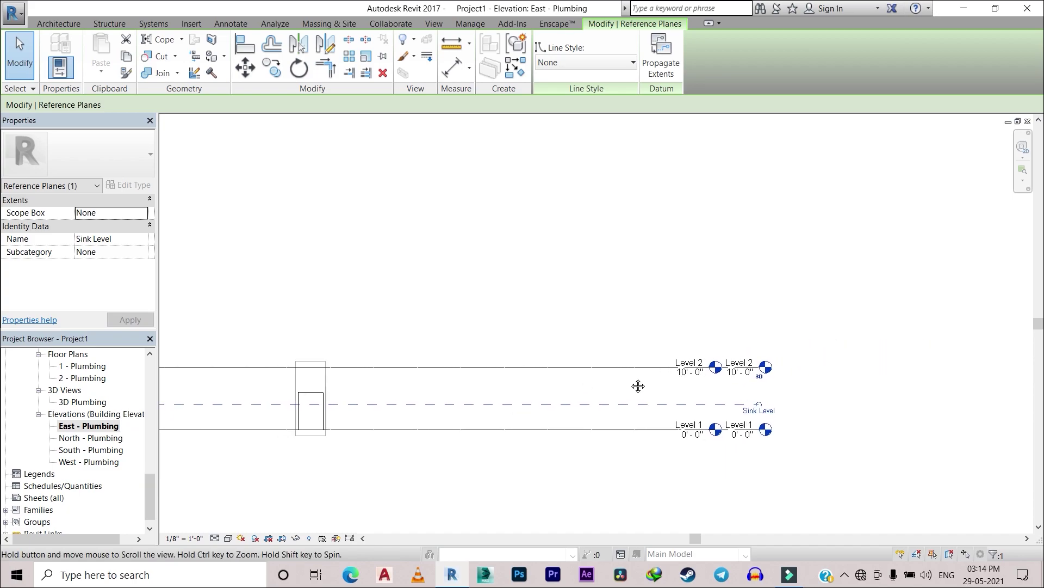
pyautogui.scroll(2, 381, 412)
pyautogui.scroll(2, 326, 408)
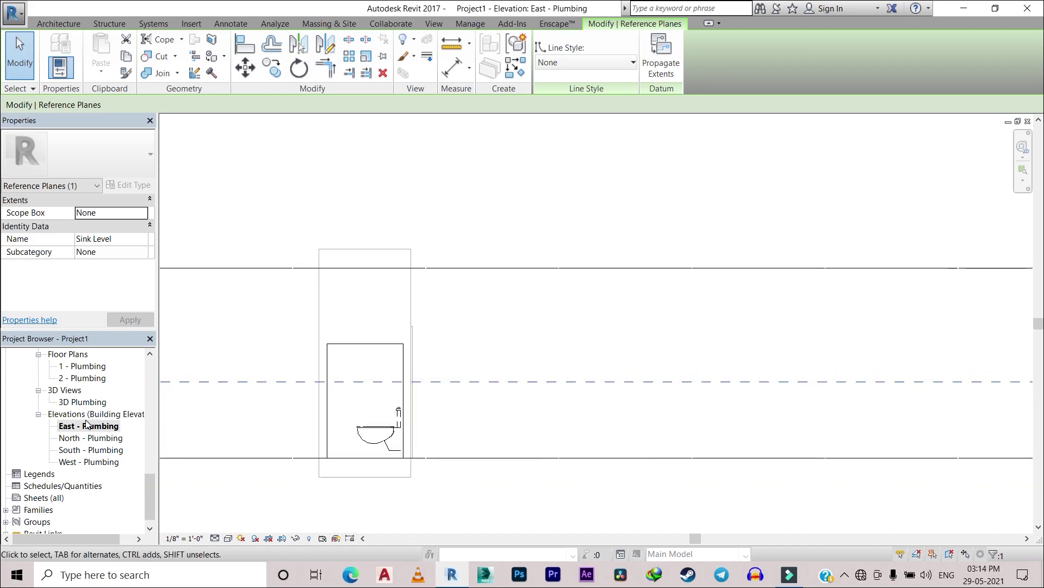
pyautogui.scroll(1, 80, 396)
# Open the 1 - Plumbing floor plan with nothing selected
pyautogui.doubleClick(82, 390)
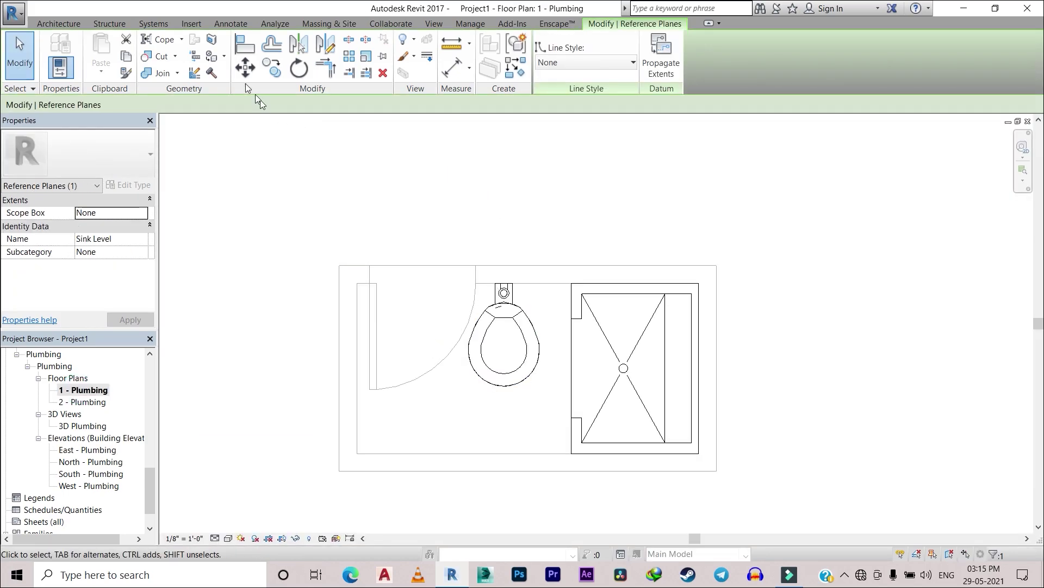
pyautogui.click(256, 189)
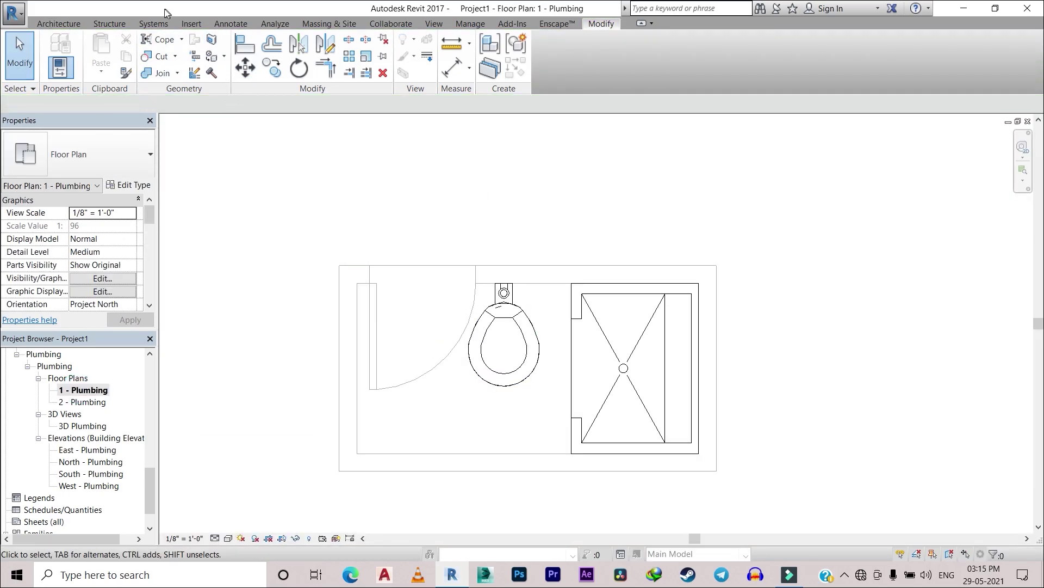
pyautogui.click(164, 26)
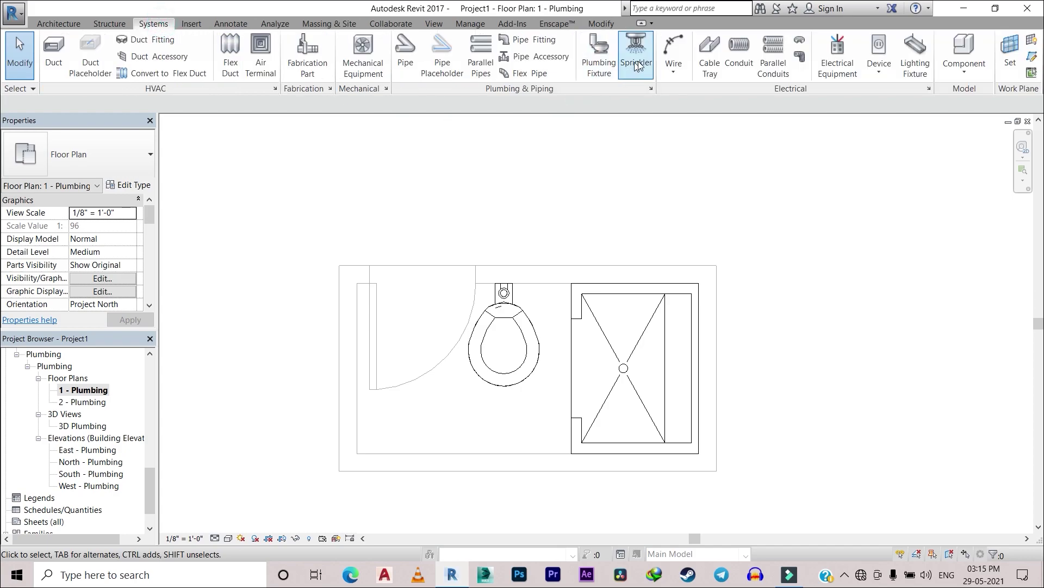
# Place the 18"x18" island sink on the Sink Level plane in the lower-left corner
pyautogui.click(603, 55)
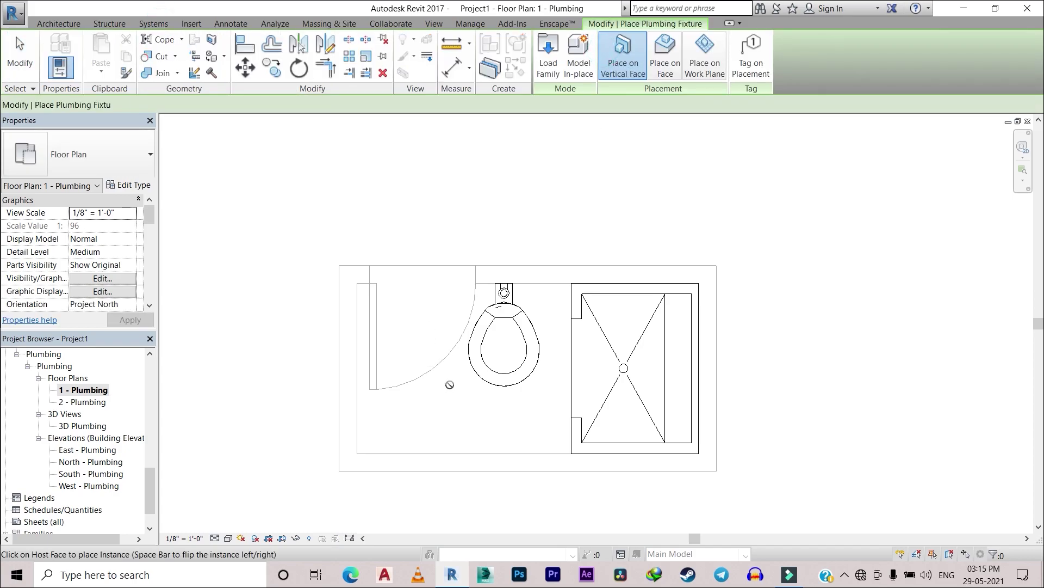
pyautogui.click(704, 52)
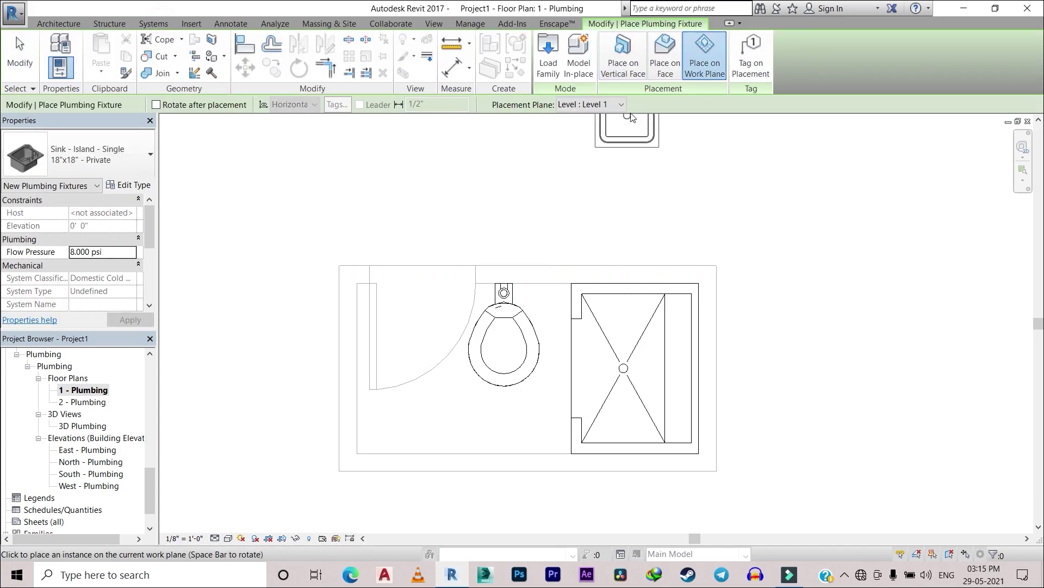
pyautogui.click(613, 104)
pyautogui.click(601, 148)
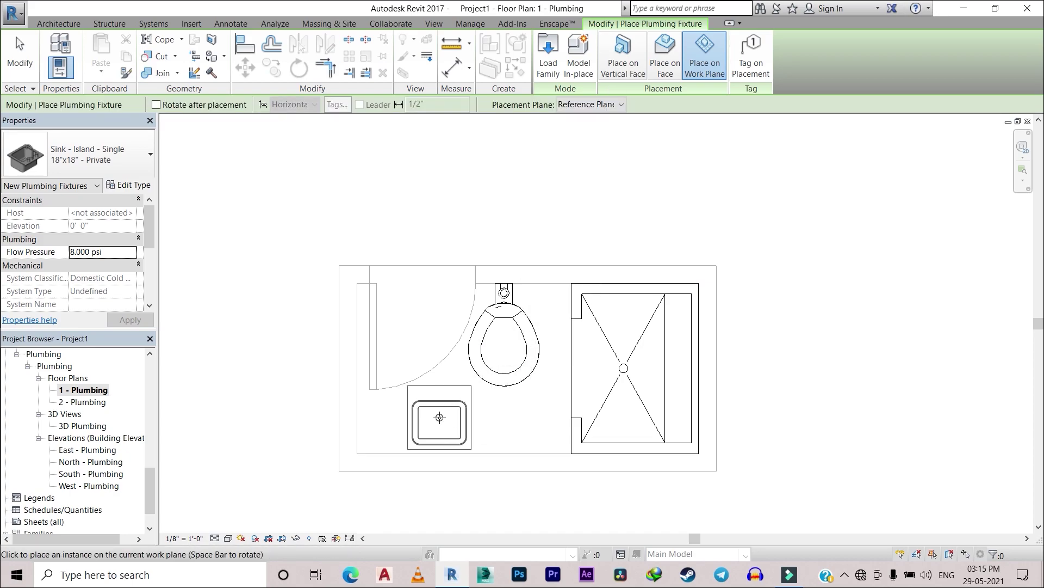
pyautogui.click(440, 417)
pyautogui.press('Escape')
pyautogui.press('Escape')
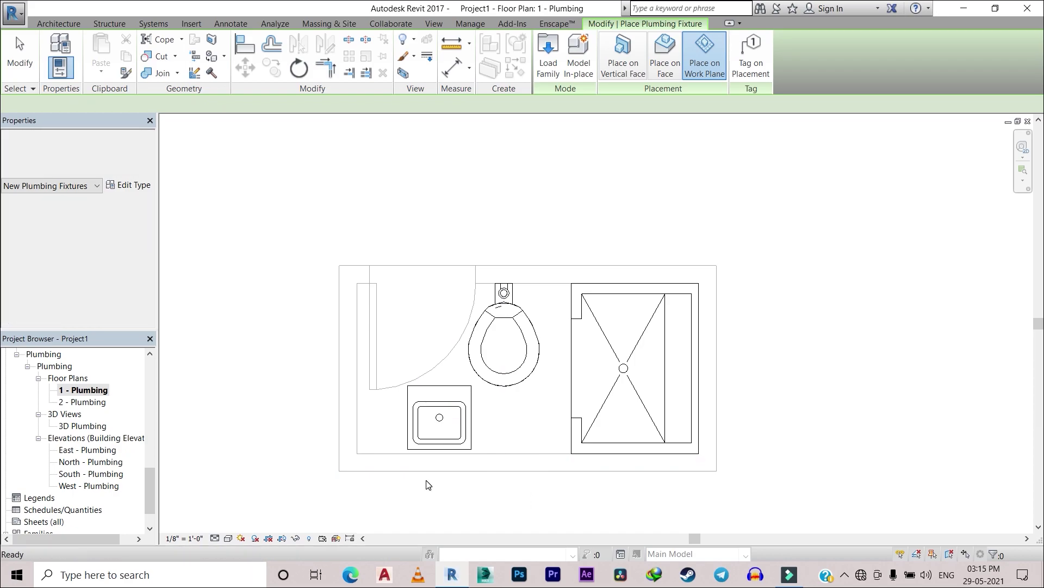
pyautogui.scroll(2, 425, 479)
pyautogui.click(416, 350)
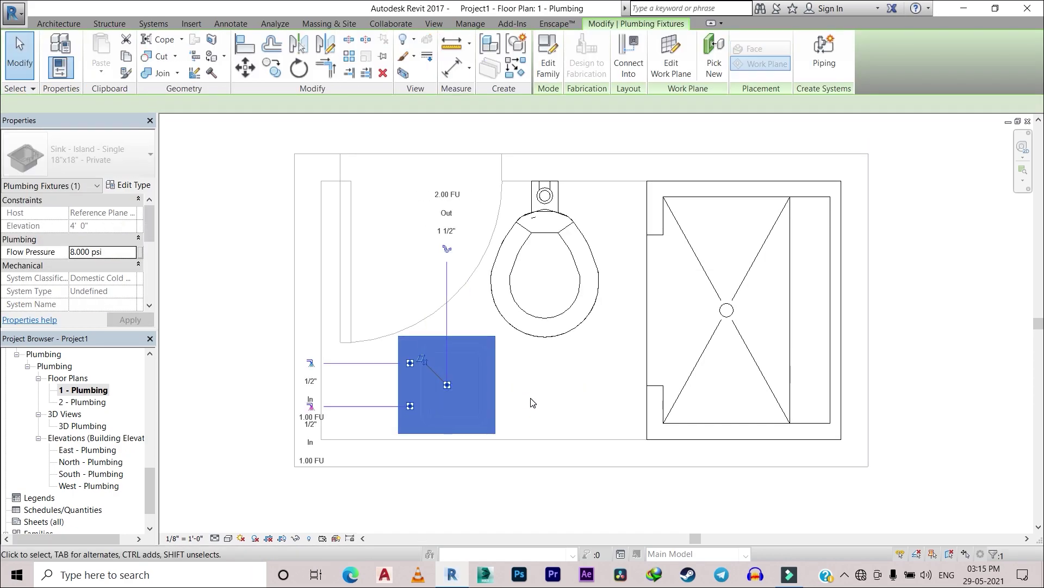
# Align the sink's bottom edge to the bathroom wall line using AL
pyautogui.click(527, 489)
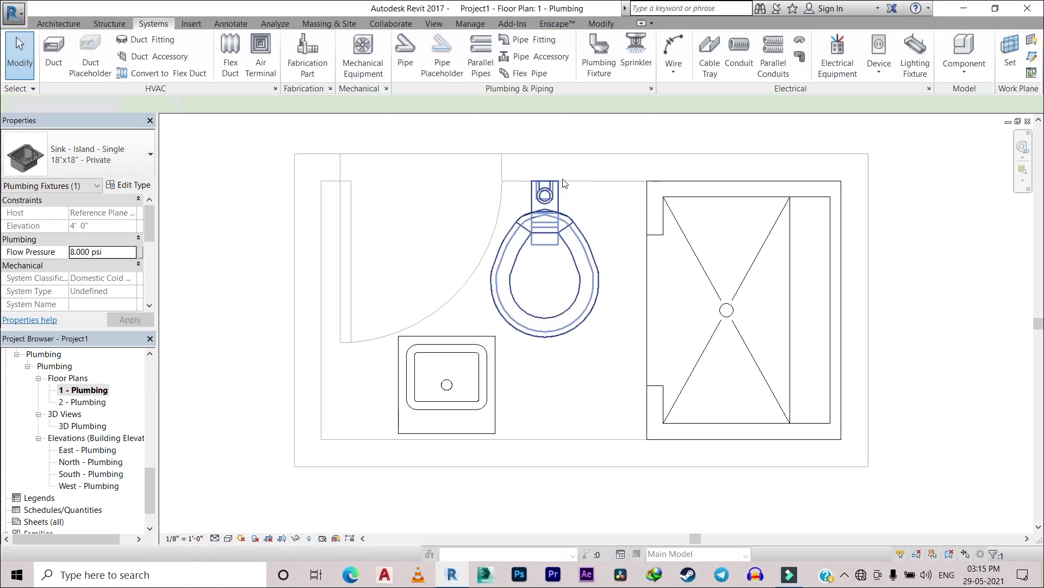
pyautogui.click(593, 23)
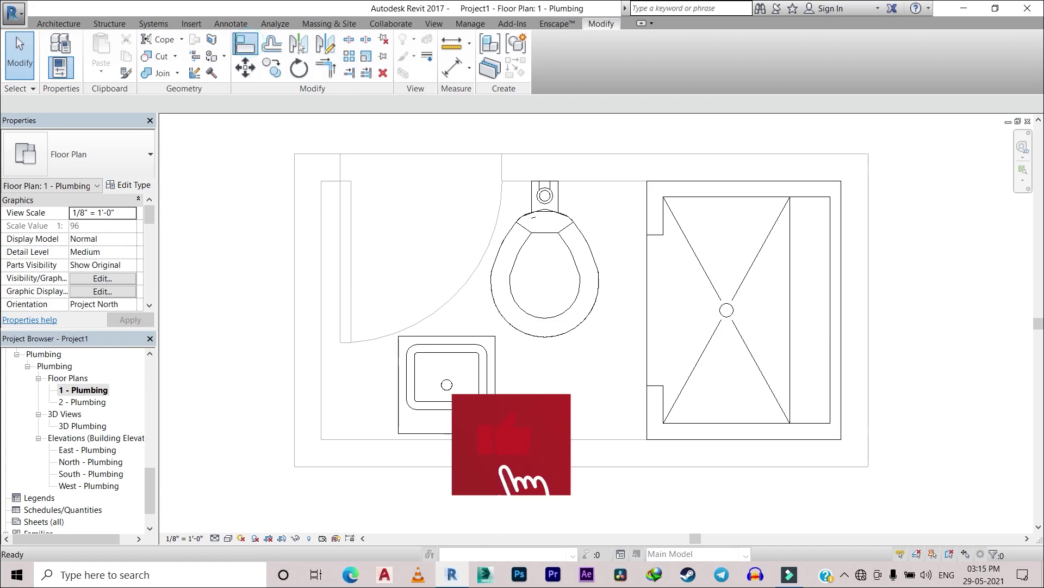
pyautogui.press('a')
pyautogui.press('l')
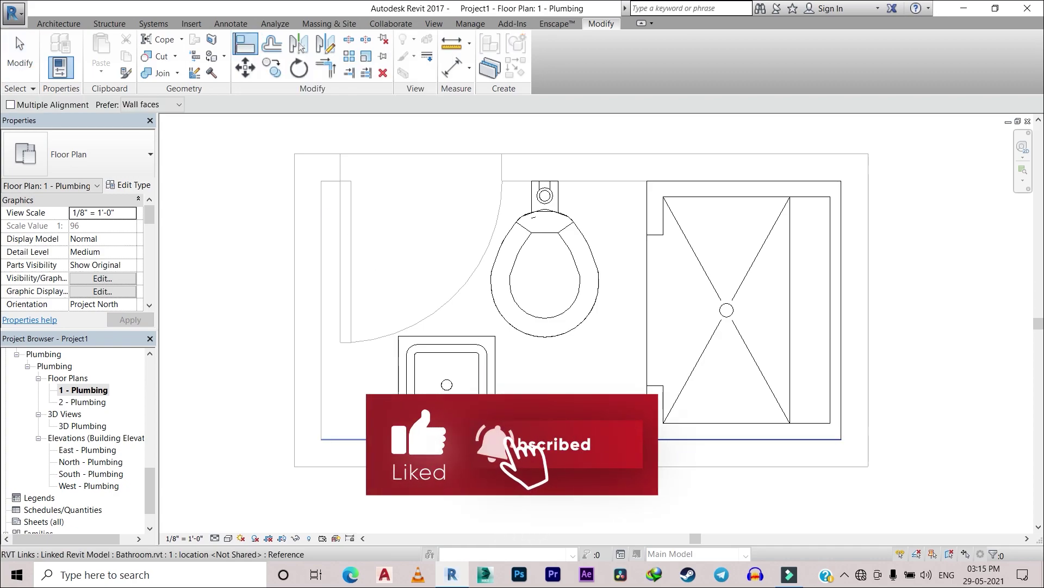
pyautogui.click(490, 439)
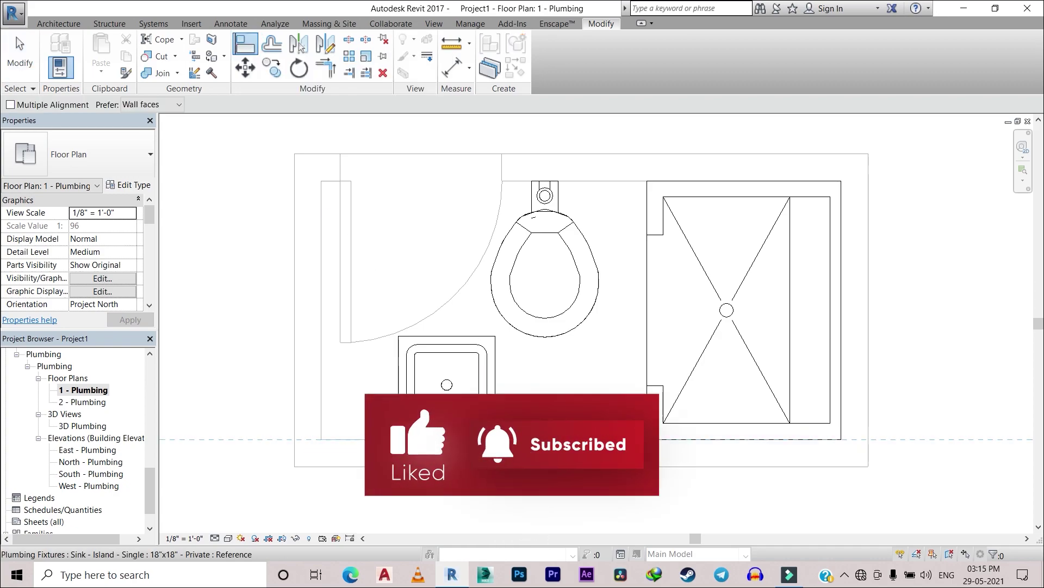
pyautogui.click(446, 433)
pyautogui.press('Escape')
pyautogui.press('Escape')
pyautogui.scroll(-5, 561, 367)
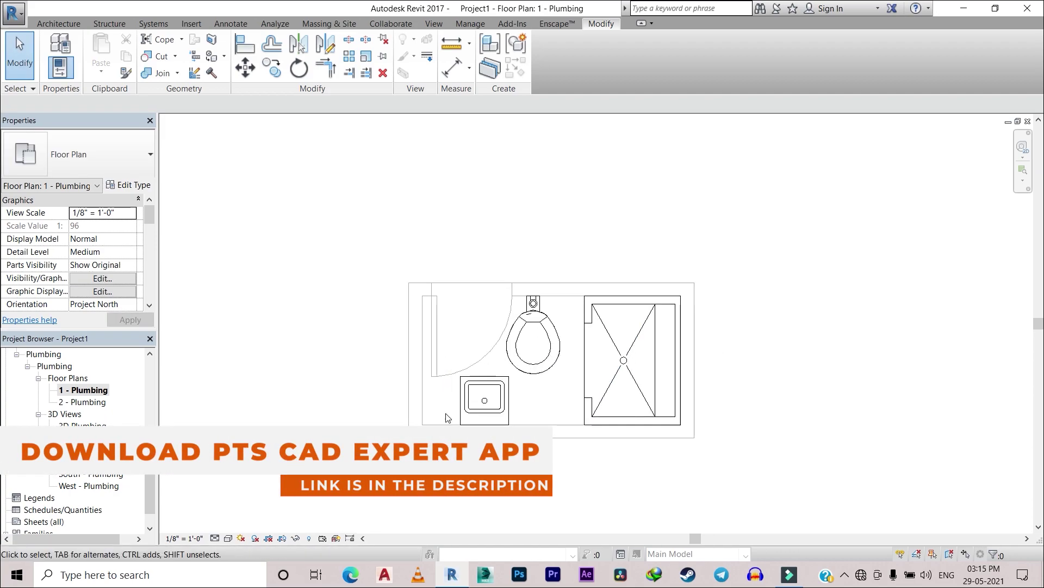
pyautogui.scroll(4, 480, 405)
# Move the sink about 0'-4" to the left and clear the selection
pyautogui.click(454, 415)
pyautogui.scroll(2, 455, 415)
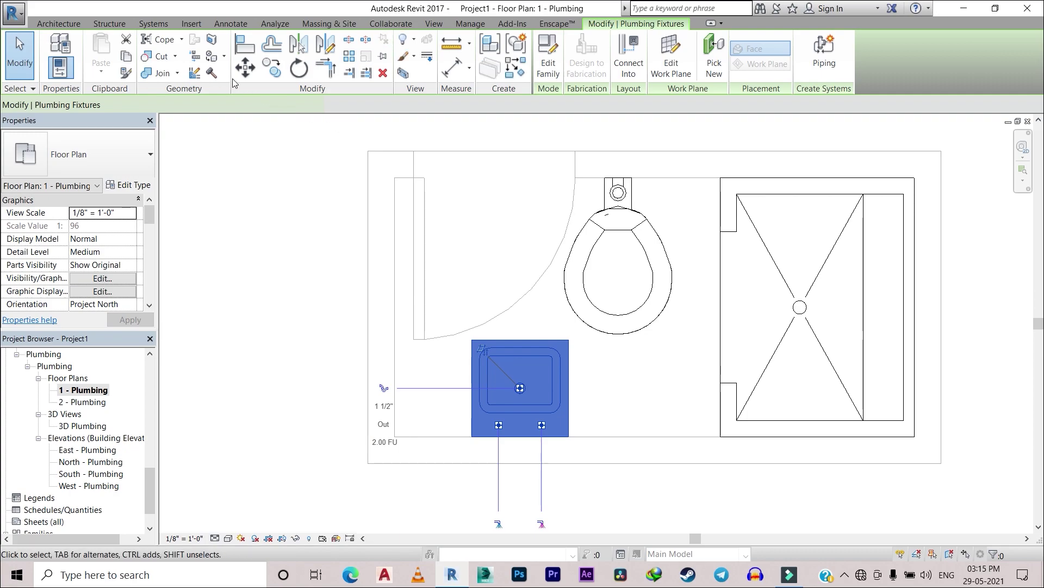
pyautogui.press('m')
pyautogui.press('v')
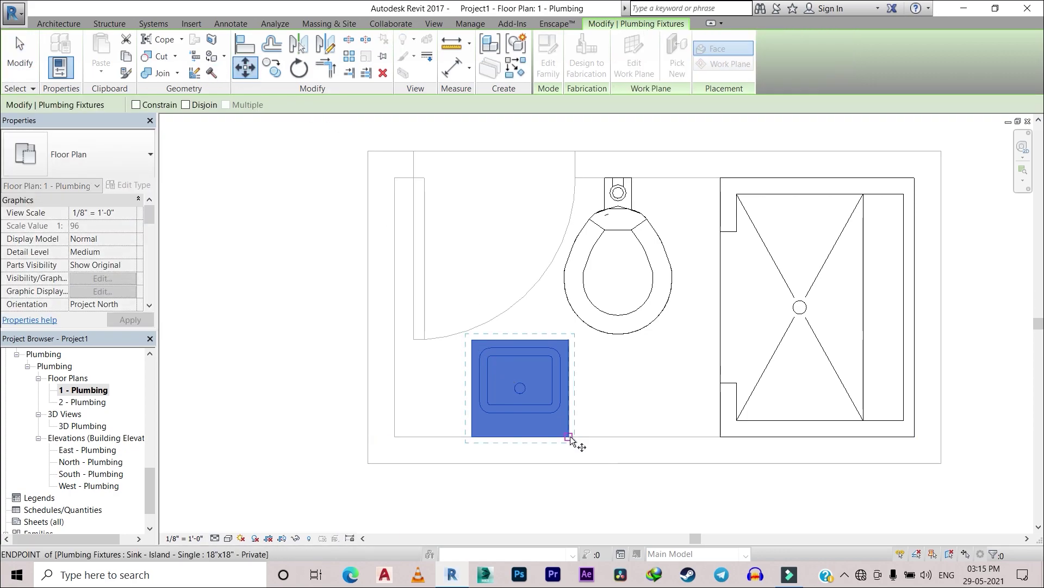
pyautogui.click(568, 436)
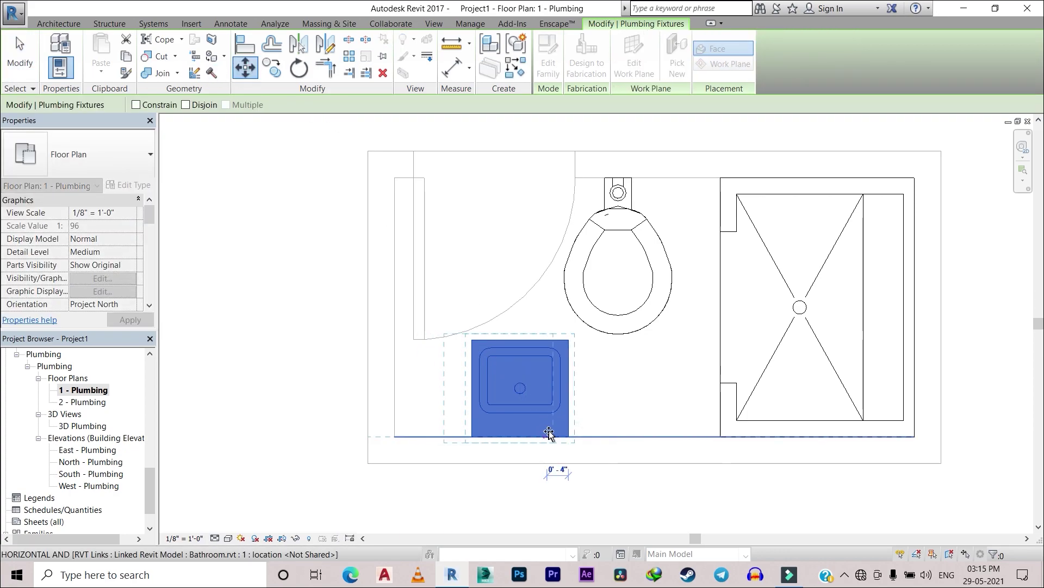
pyautogui.click(540, 430)
pyautogui.click(639, 392)
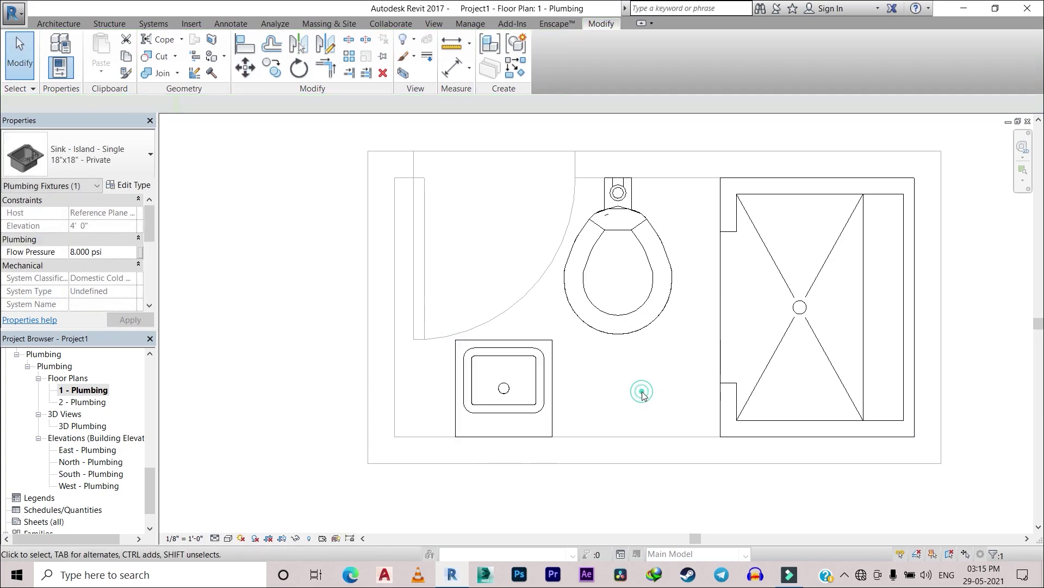
pyautogui.scroll(-2, 642, 395)
pyautogui.moveTo(643, 395); pyautogui.dragTo(438, 417, button='middle')
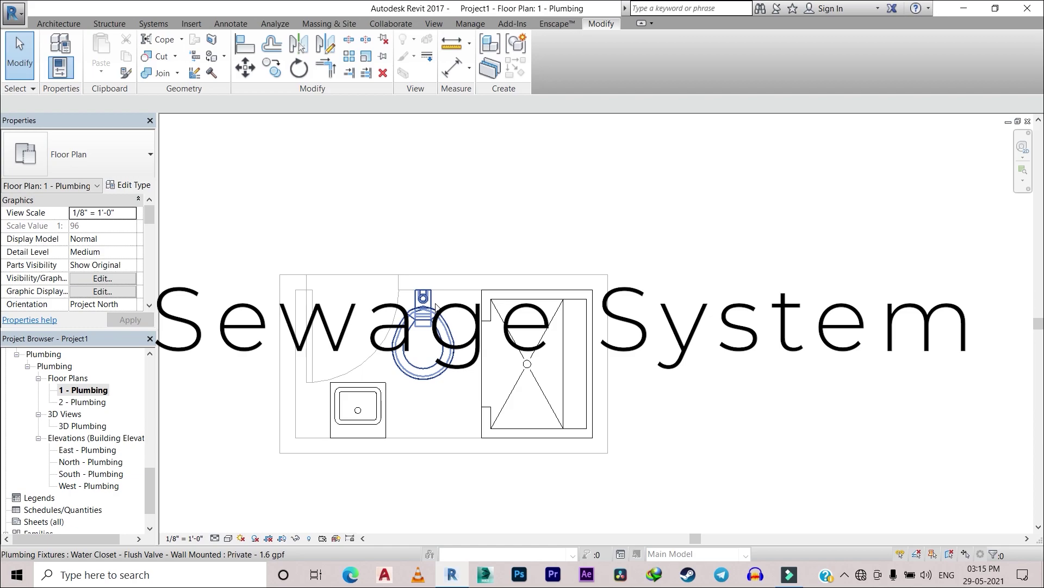
# Check the sink's pipe connectors by starting and cancelling a pipe in plan
pyautogui.click(361, 432)
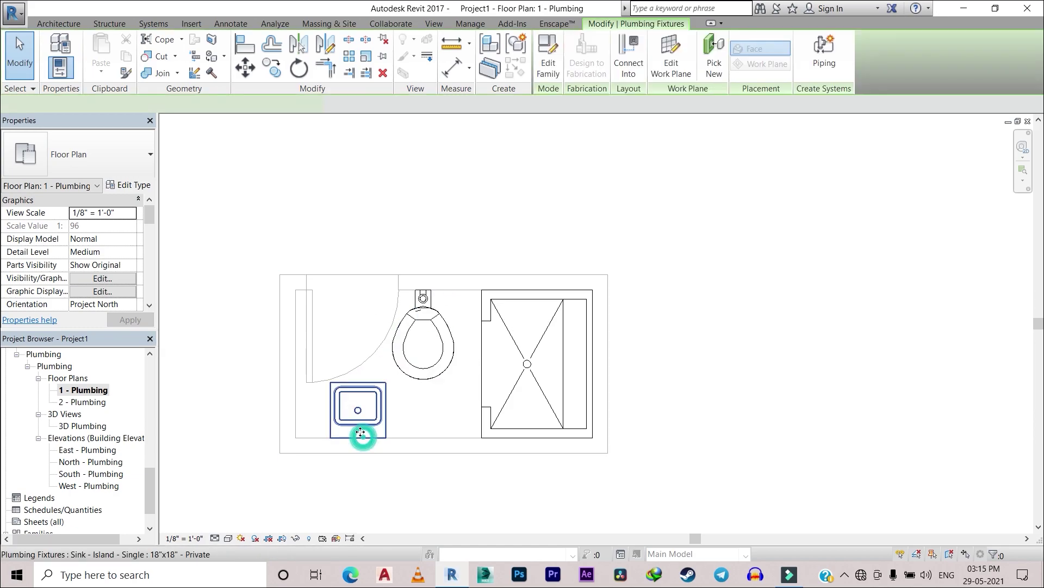
pyautogui.scroll(2, 449, 455)
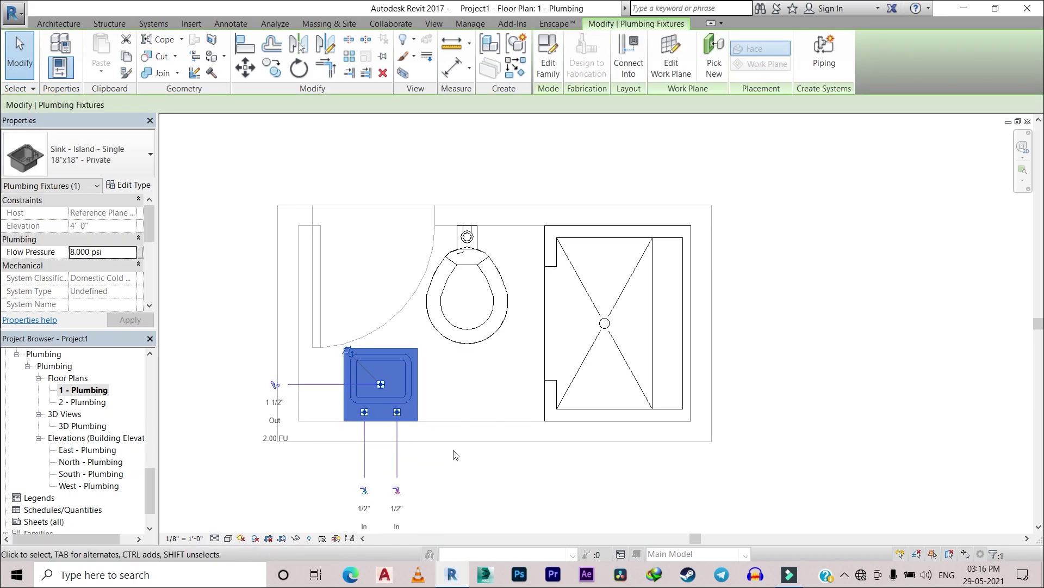
pyautogui.scroll(1, 465, 444)
pyautogui.scroll(1, 397, 405)
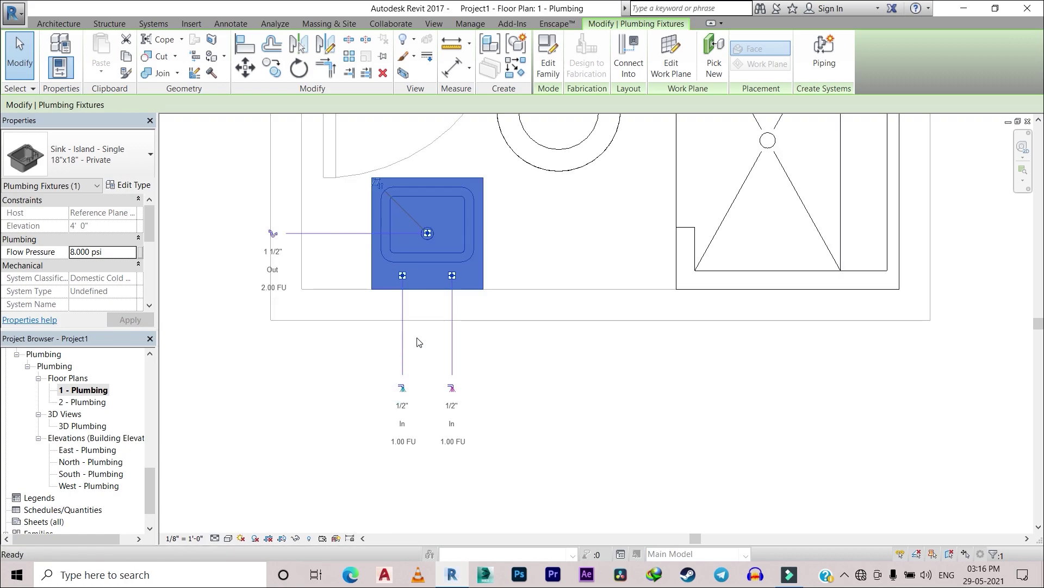
pyautogui.click(403, 275)
pyautogui.scroll(1, 408, 297)
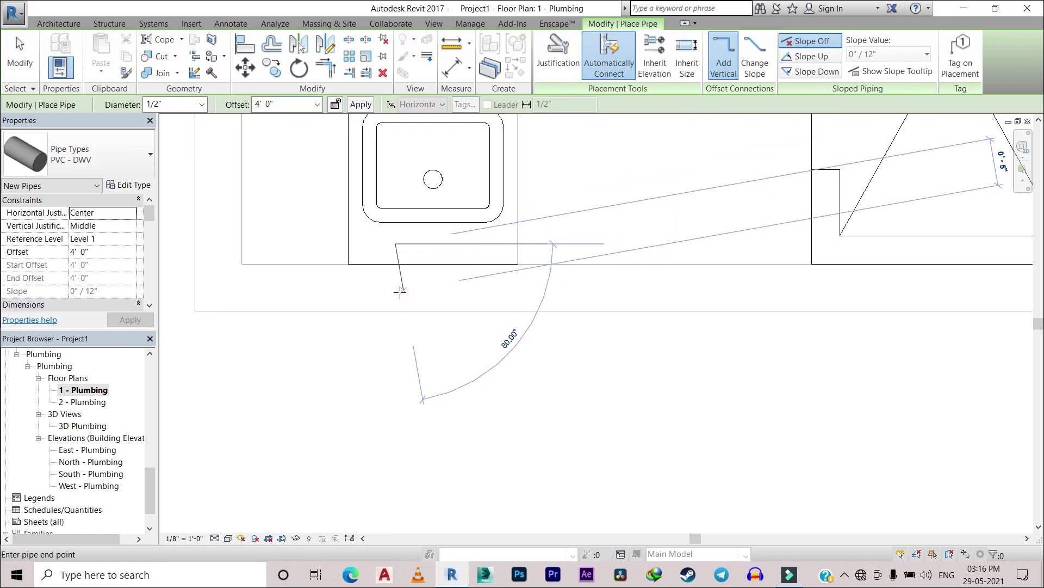
pyautogui.press('Escape')
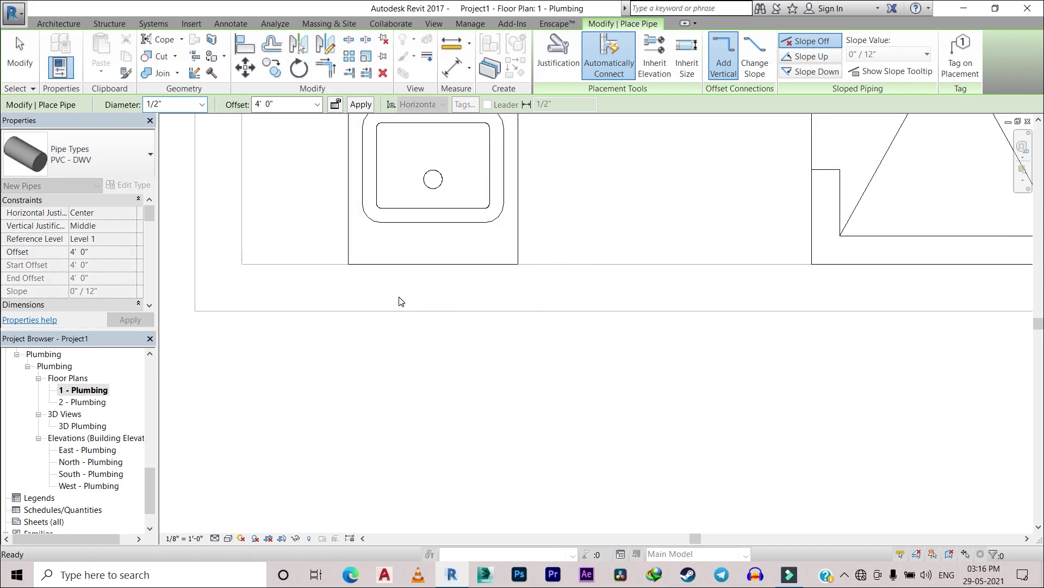
pyautogui.scroll(-1, 400, 298)
pyautogui.press('Escape')
# In the East - Plumbing elevation, hide the shower stall and select the sink
pyautogui.doubleClick(97, 451)
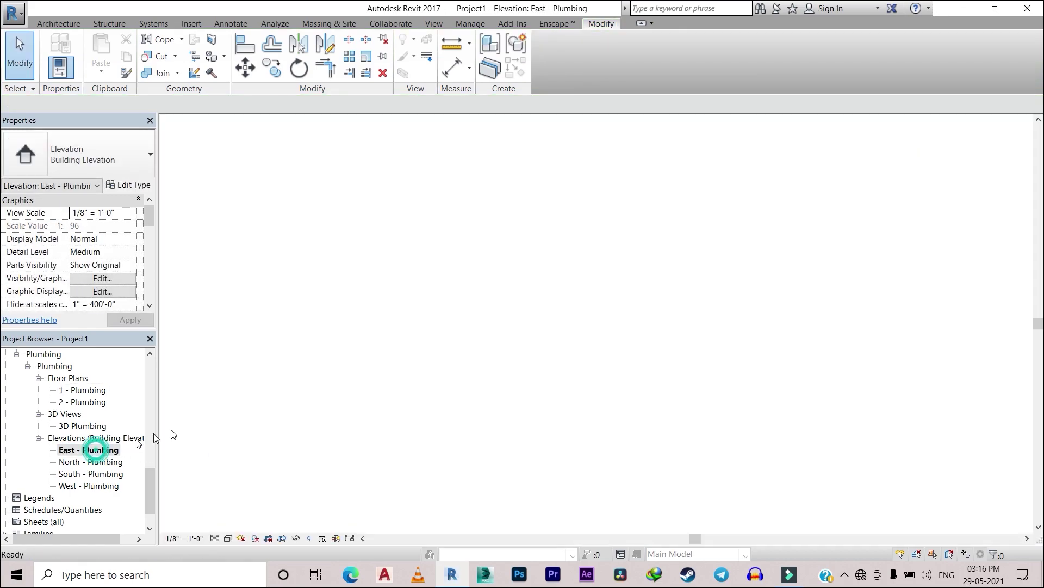
pyautogui.scroll(2, 333, 396)
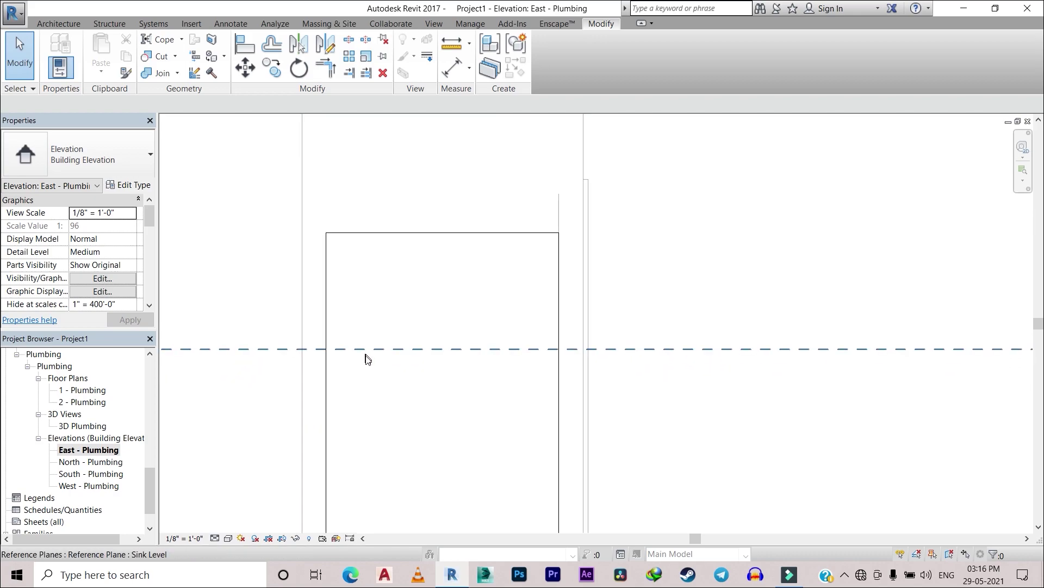
pyautogui.scroll(2, 313, 363)
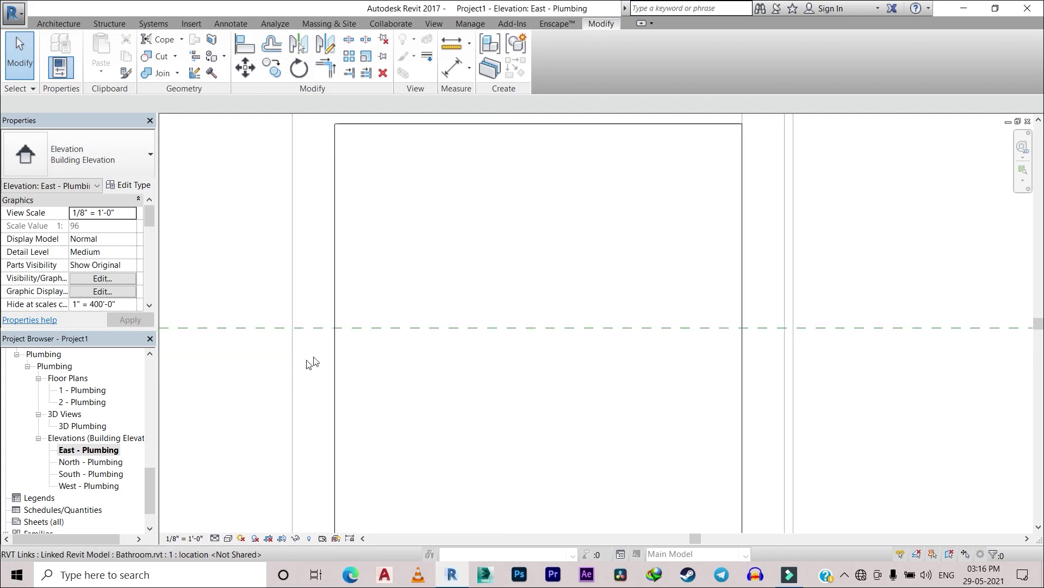
pyautogui.scroll(-1, 423, 406)
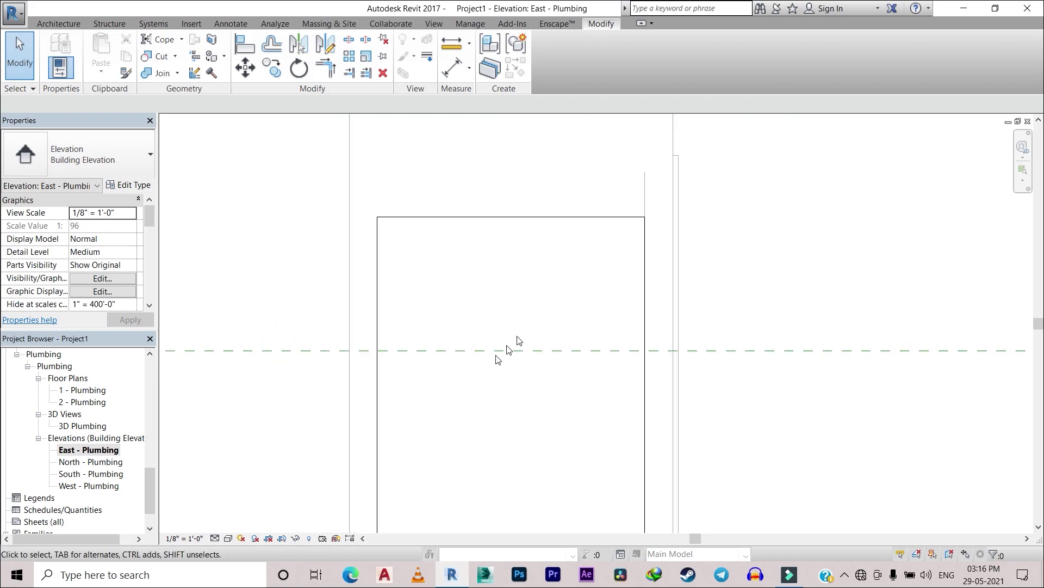
pyautogui.click(608, 221)
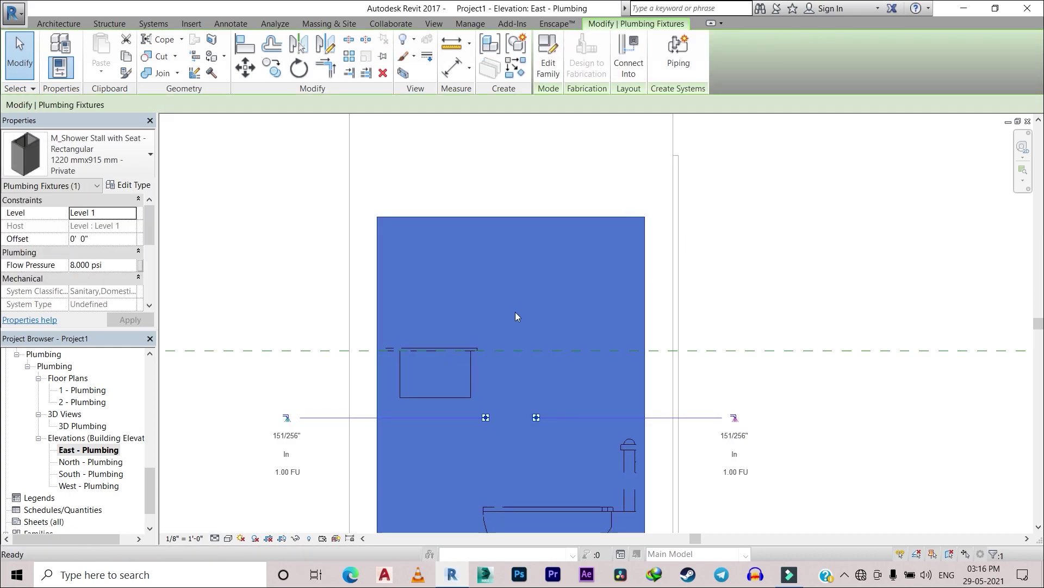
pyautogui.press('h')
pyautogui.press('h')
pyautogui.click(410, 399)
pyautogui.scroll(1, 381, 385)
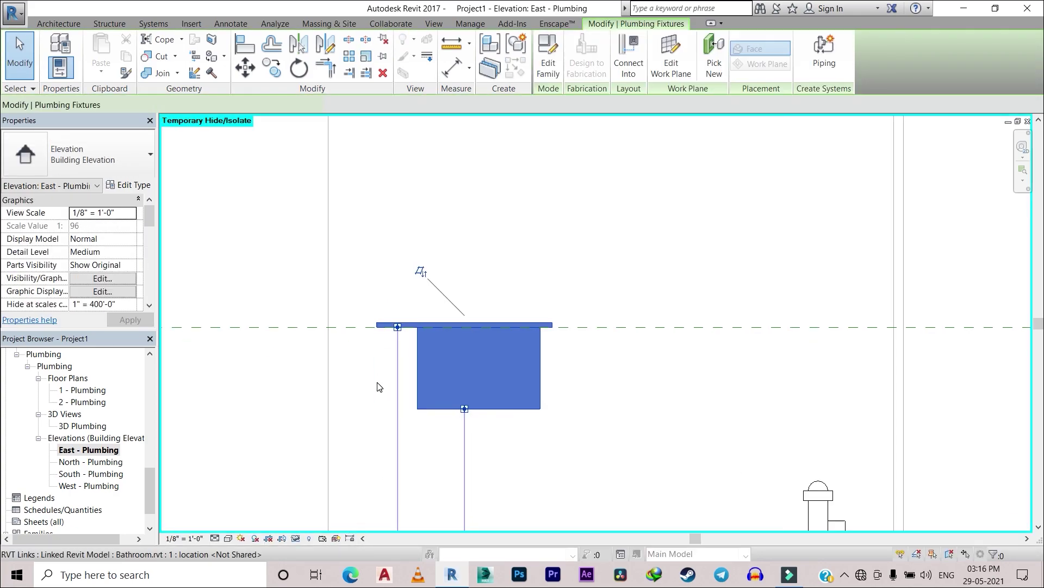
pyautogui.moveTo(427, 454); pyautogui.dragTo(429, 334, button='middle')
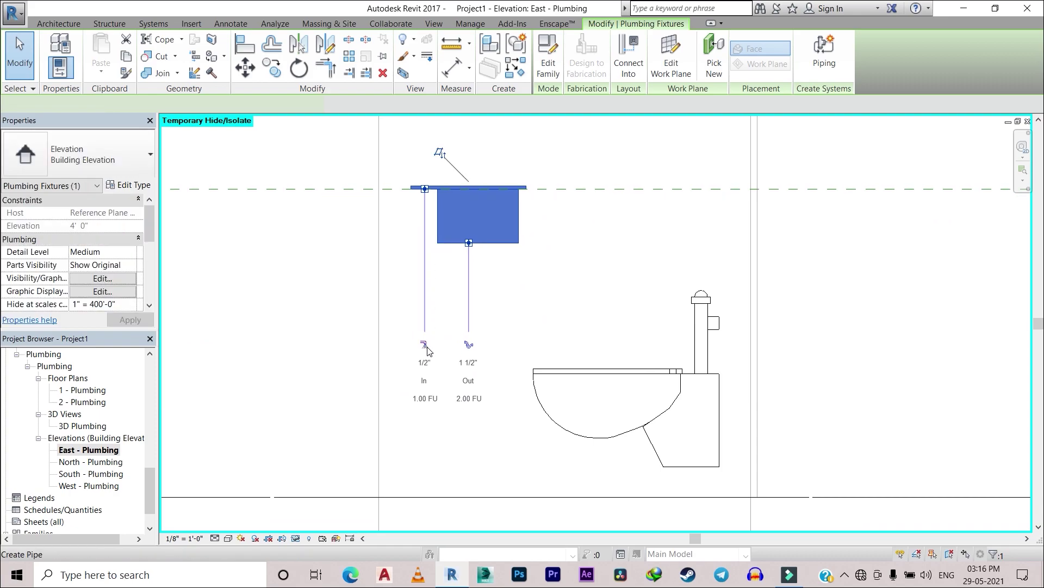
# Start a 3/4" pipe from the sink's domestic cold water connector
pyautogui.click(425, 345)
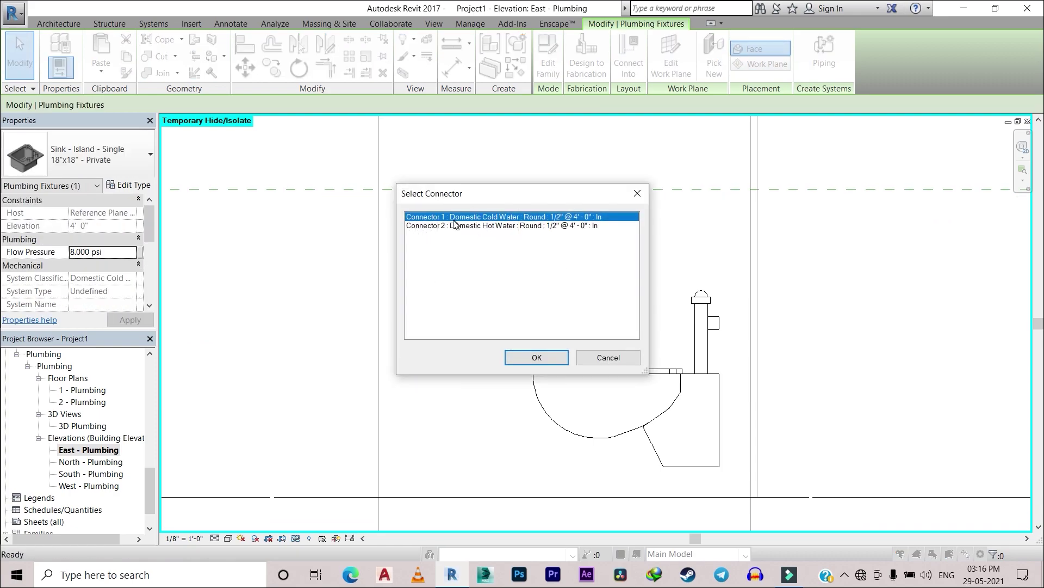
pyautogui.click(536, 359)
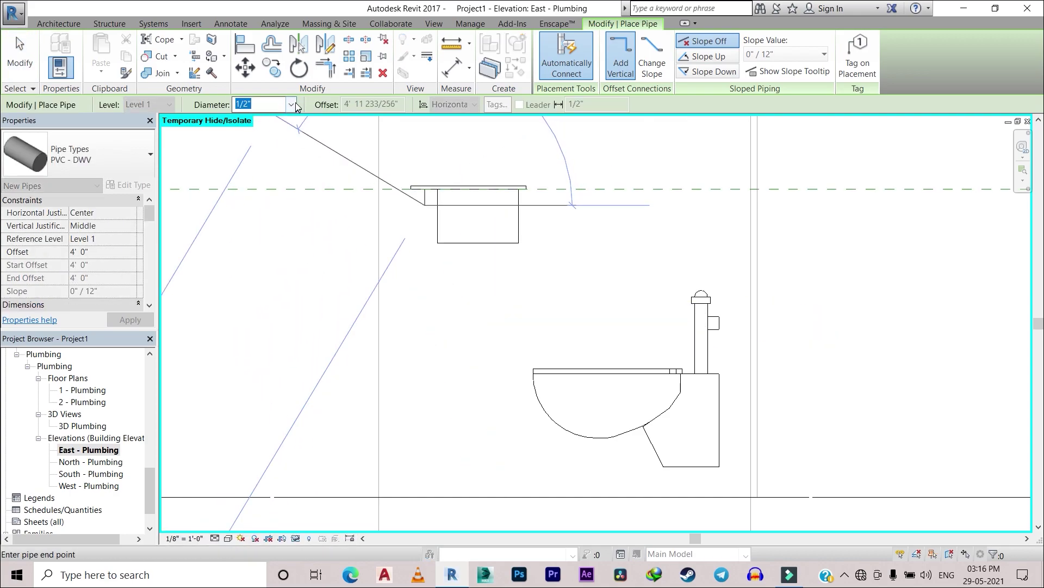
pyautogui.click(291, 104)
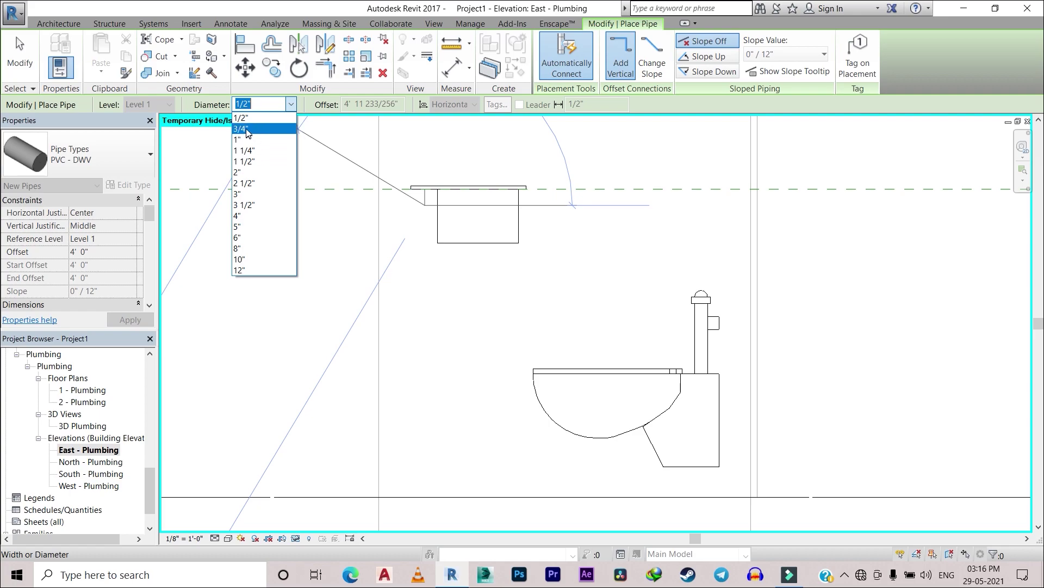
pyautogui.click(247, 131)
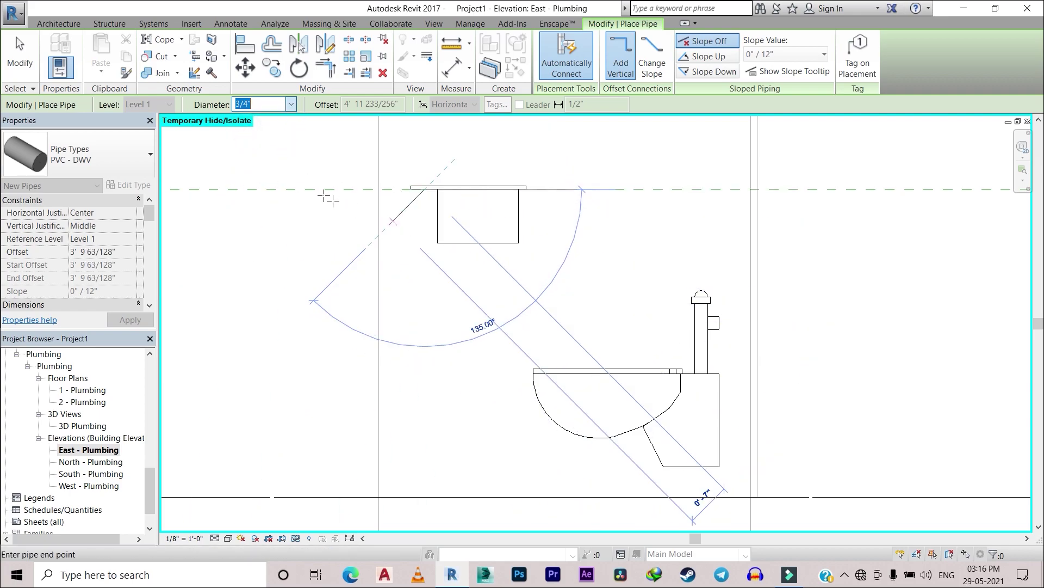
# Draw the pipe vertically up from the sink to about 11' 2"
pyautogui.scroll(1, 386, 207)
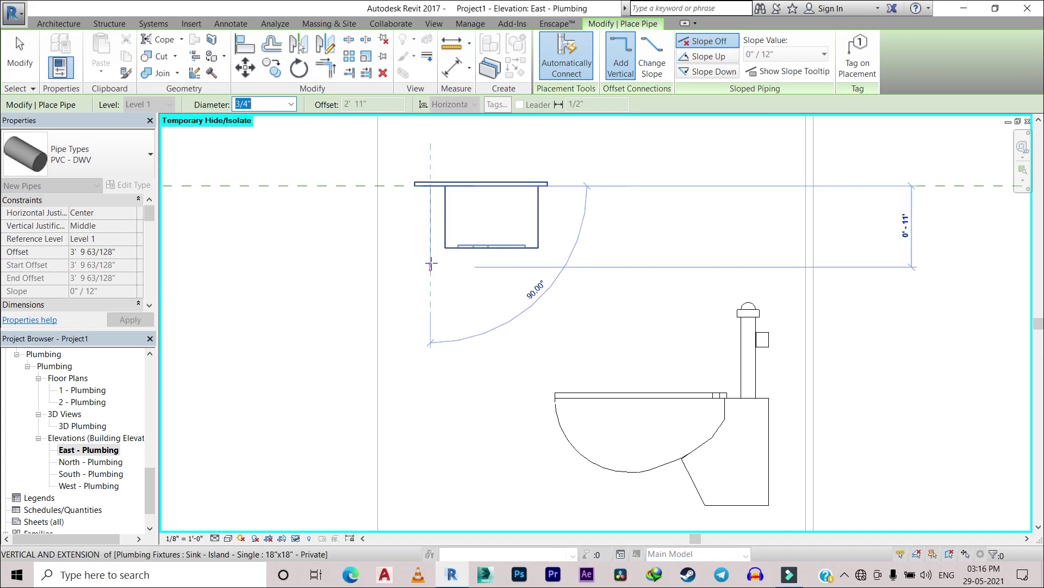
pyautogui.click(431, 263)
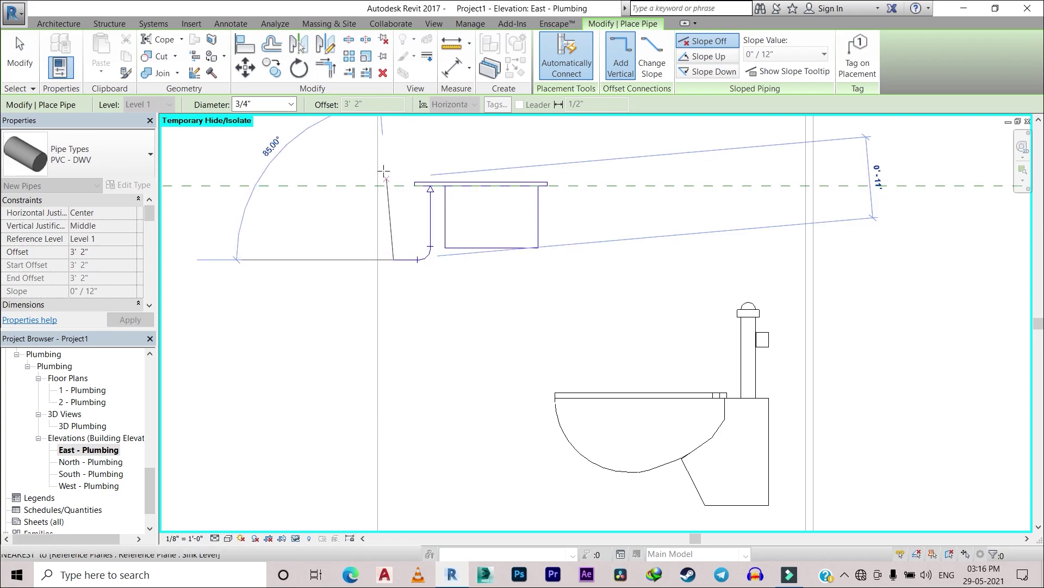
pyautogui.scroll(-3, 402, 261)
pyautogui.moveTo(407, 217); pyautogui.dragTo(411, 414, button='middle')
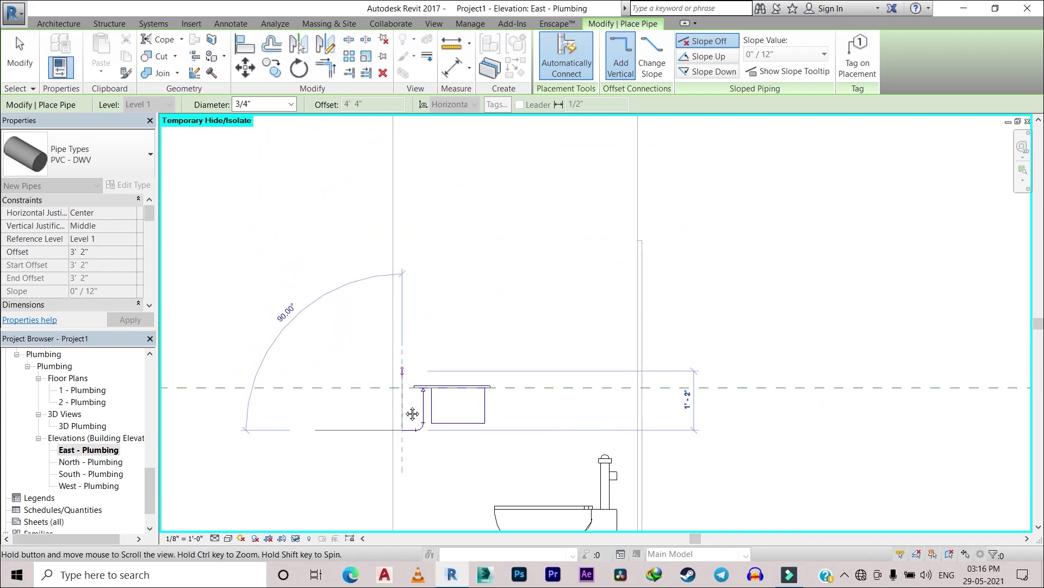
pyautogui.scroll(2, 438, 224)
pyautogui.scroll(2, 427, 185)
pyautogui.moveTo(427, 185); pyautogui.dragTo(461, 318, button='middle')
pyautogui.scroll(2, 442, 251)
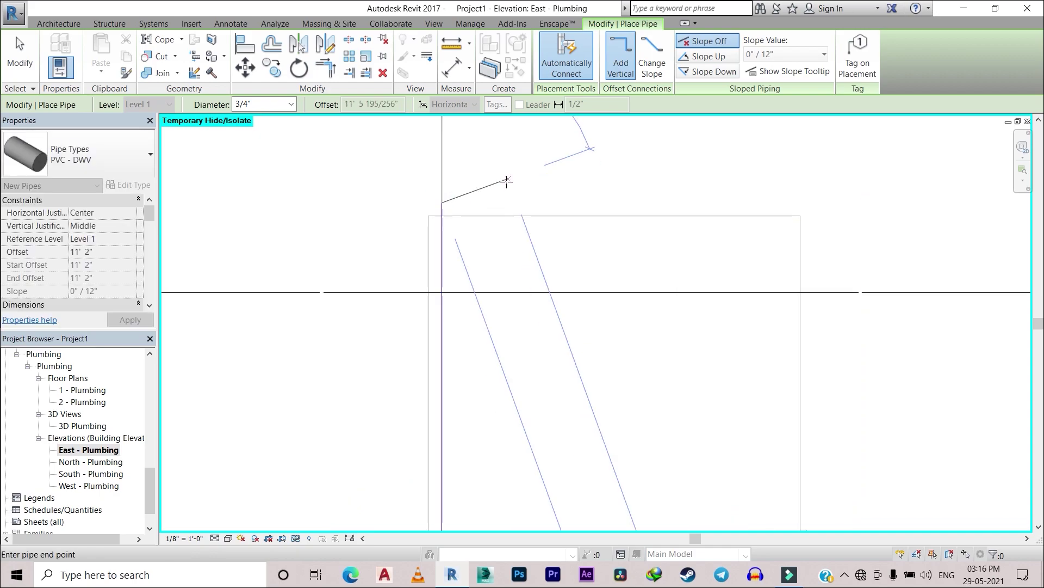
pyautogui.press('Escape')
pyautogui.press('Escape')
# Open the 1 - Plumbing floor plan and select the water closet
pyautogui.scroll(-2, 506, 185)
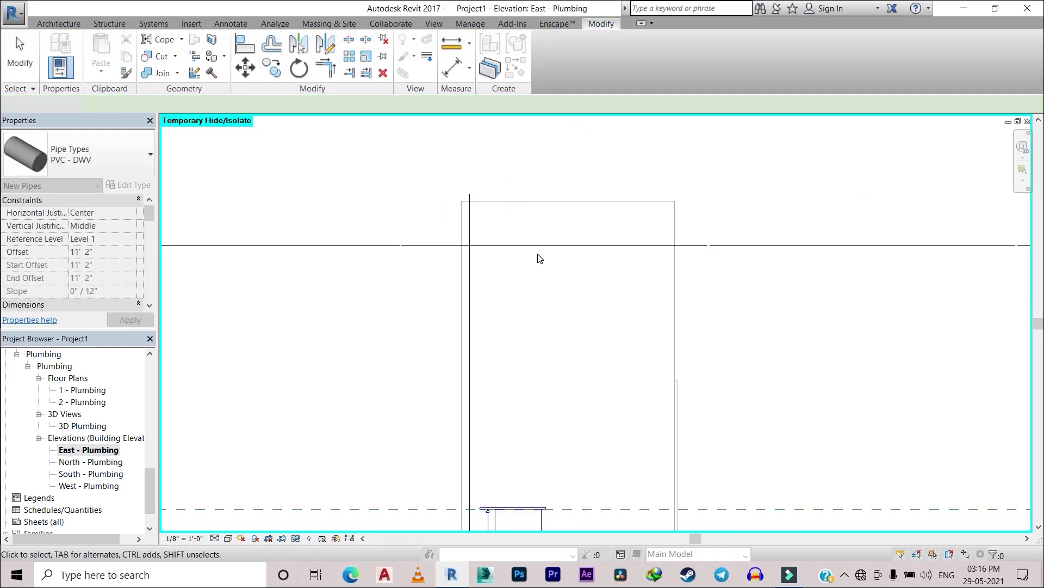
pyautogui.scroll(-2, 577, 359)
pyautogui.scroll(1, 439, 398)
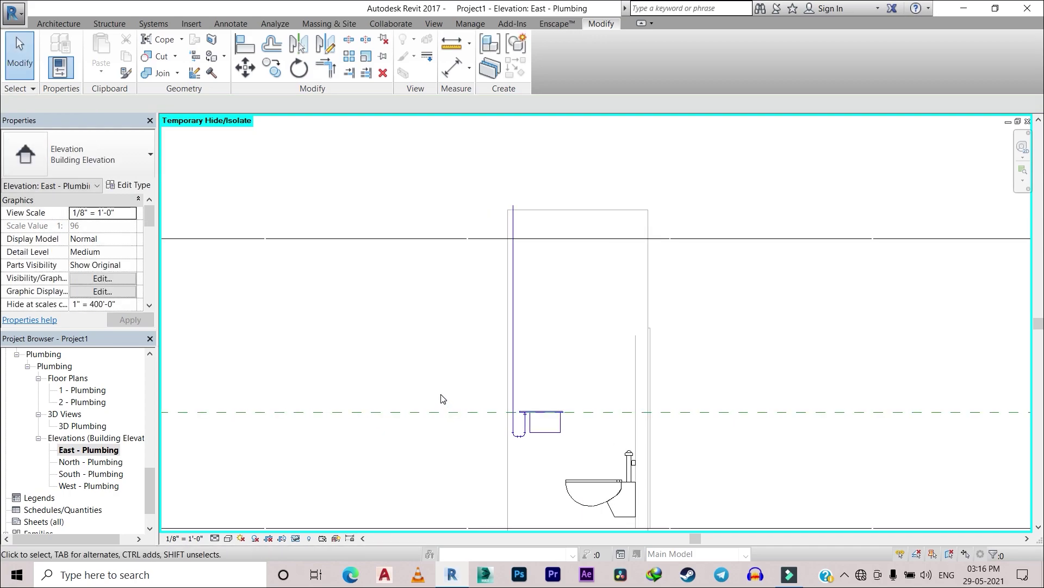
pyautogui.scroll(-1, 442, 395)
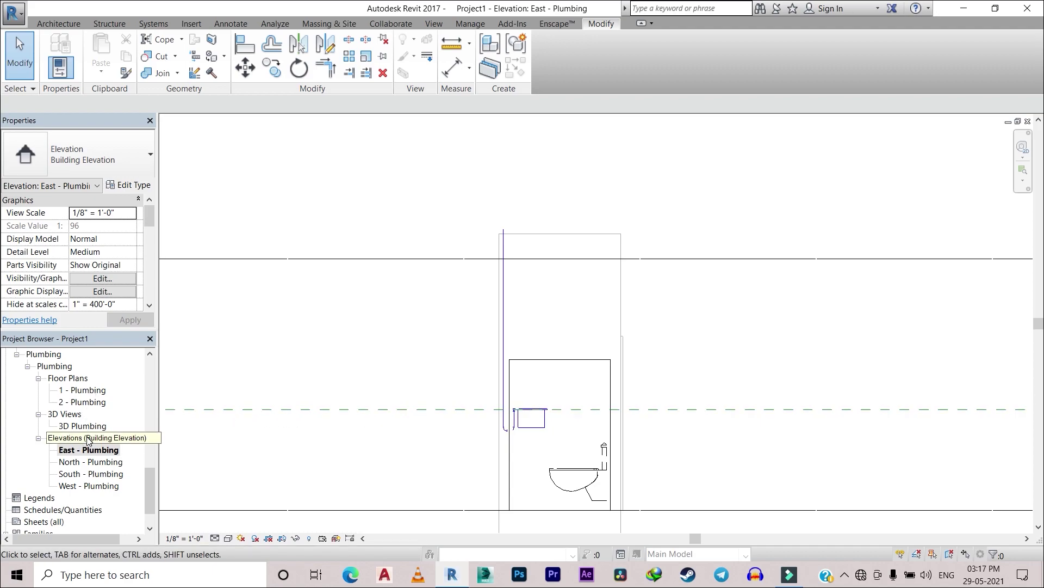
pyautogui.doubleClick(102, 390)
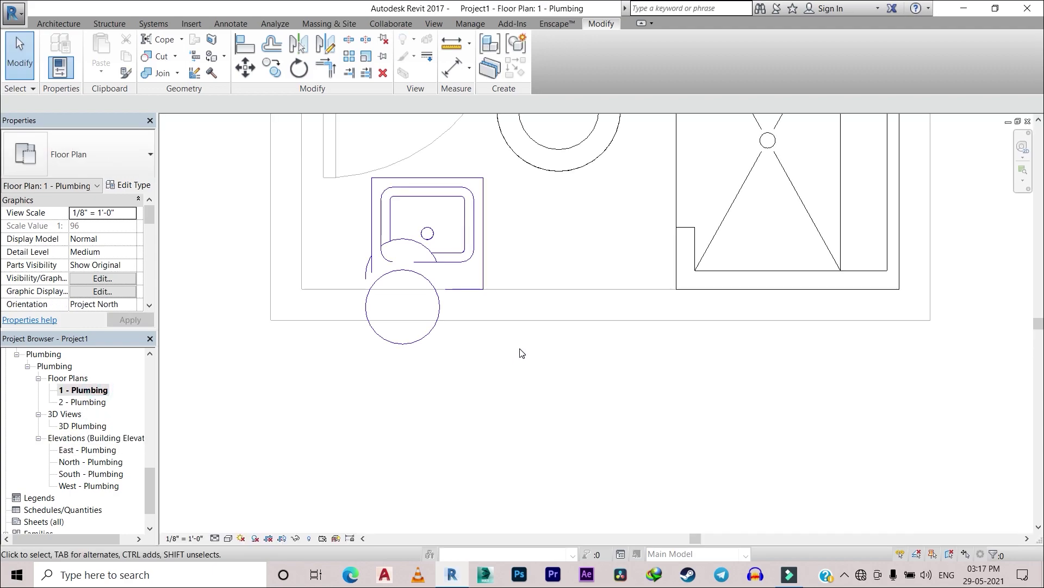
pyautogui.moveTo(525, 333); pyautogui.dragTo(440, 448, button='middle')
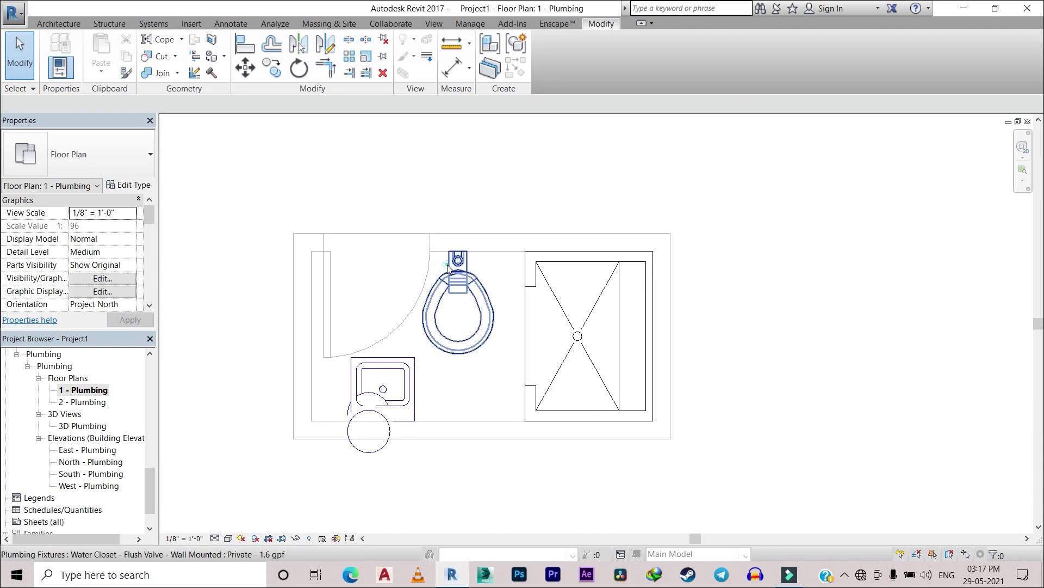
pyautogui.click(478, 279)
# Return to the East - Plumbing elevation and select the shower stall
pyautogui.scroll(1, 479, 278)
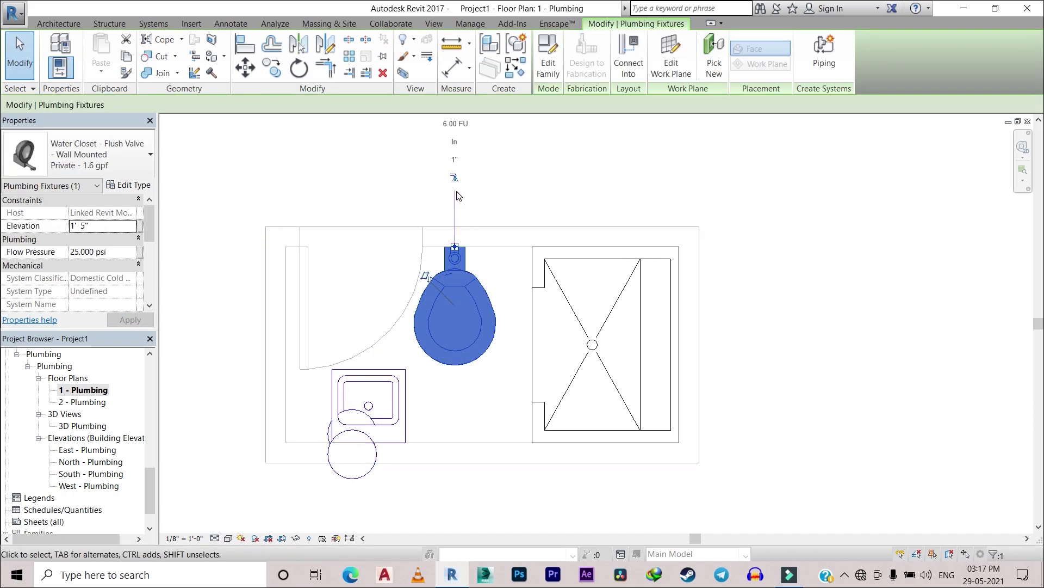
pyautogui.doubleClick(99, 451)
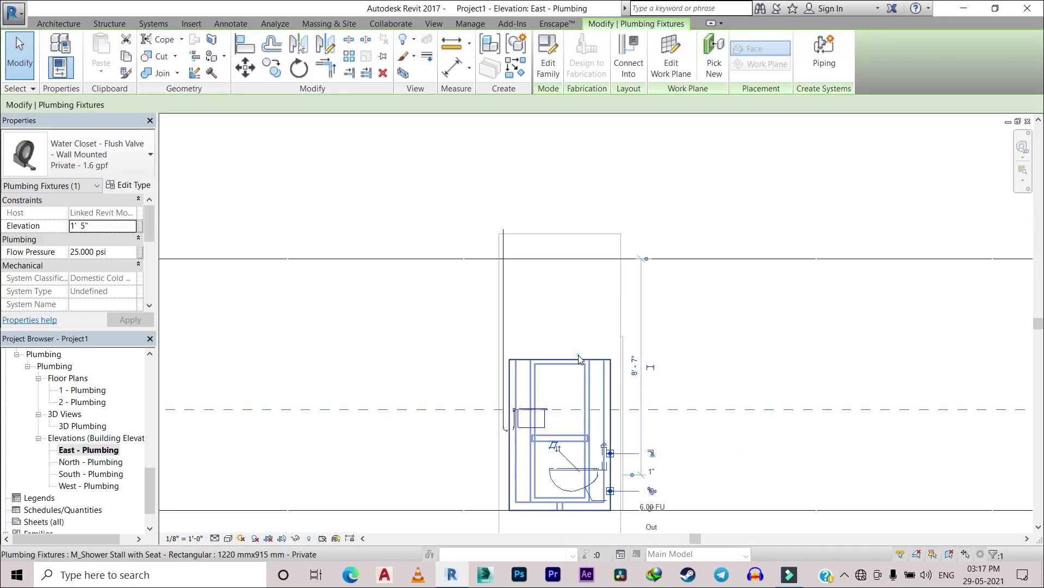
pyautogui.click(580, 359)
# Temporarily hide the shower stall and start a pipe from the water closet's connector
pyautogui.press('h')
pyautogui.press('h')
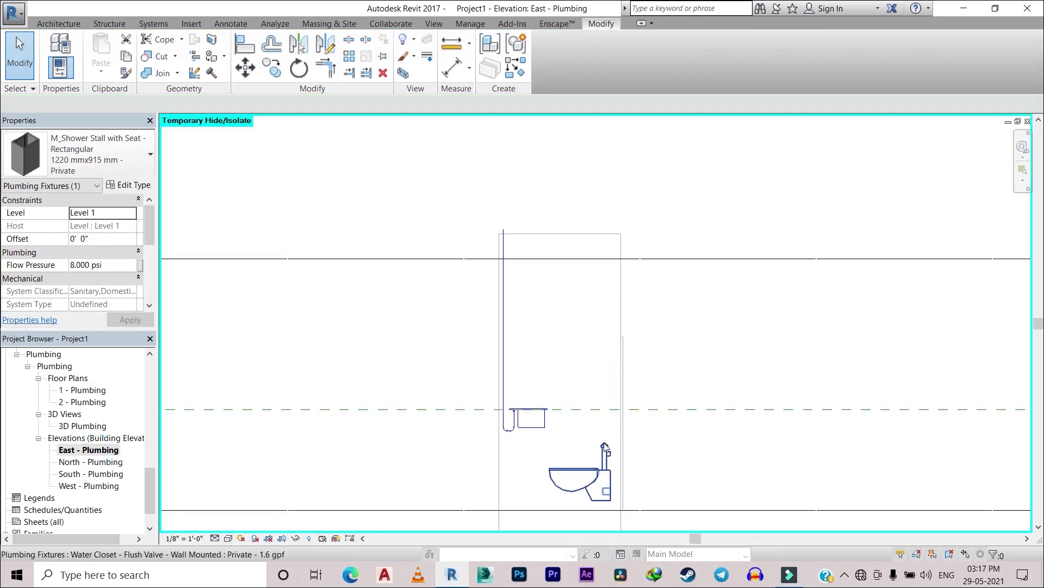
pyautogui.click(603, 445)
pyautogui.scroll(2, 647, 451)
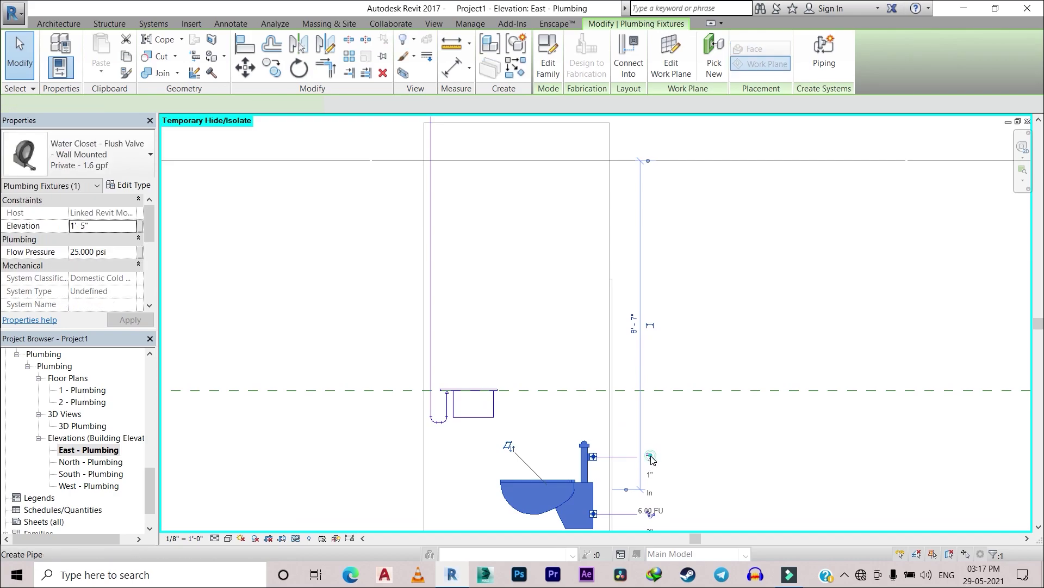
pyautogui.click(652, 463)
pyautogui.scroll(2, 653, 457)
pyautogui.press('Escape')
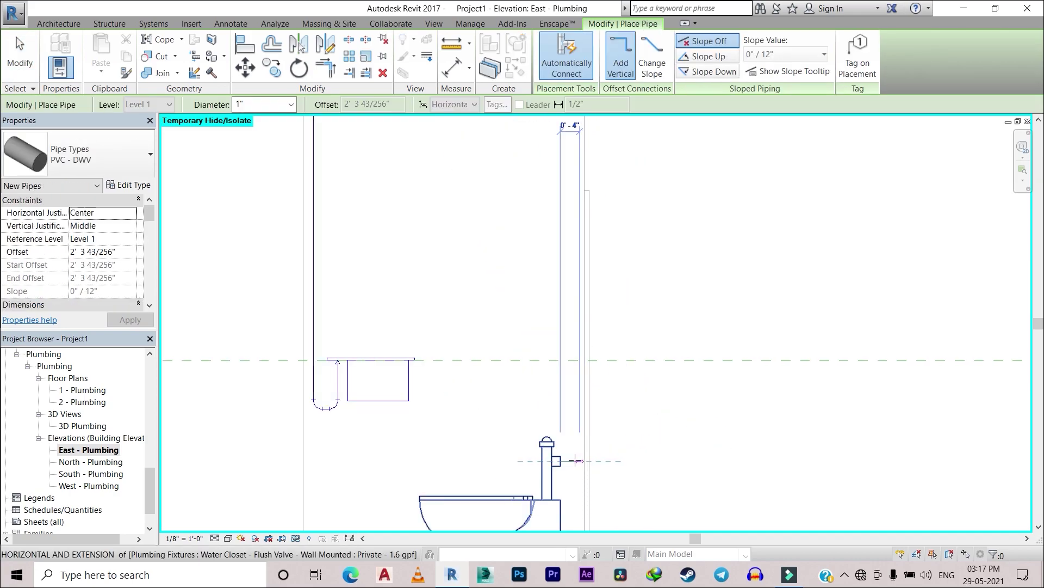
# Draw the 1" pipe from the toilet connector straight up to near the top, then stop
pyautogui.click(574, 460)
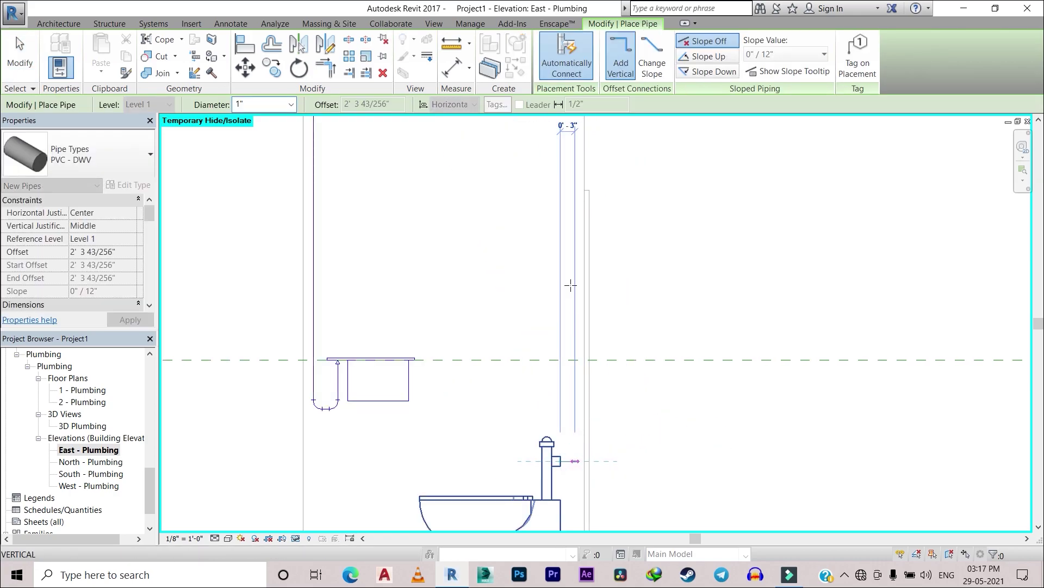
pyautogui.scroll(-2, 581, 342)
pyautogui.moveTo(484, 387)
pyautogui.mouseDown(button='middle')
pyautogui.moveTo(569, 438)
pyautogui.moveTo(550, 345)
pyautogui.mouseUp(button='middle')
pyautogui.scroll(2, 544, 305)
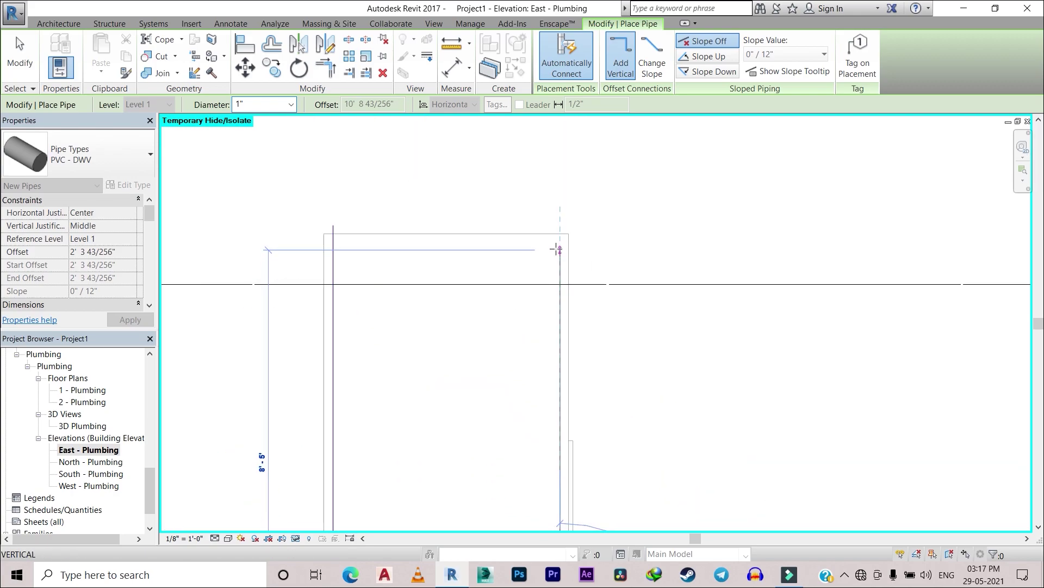
pyautogui.click(478, 247)
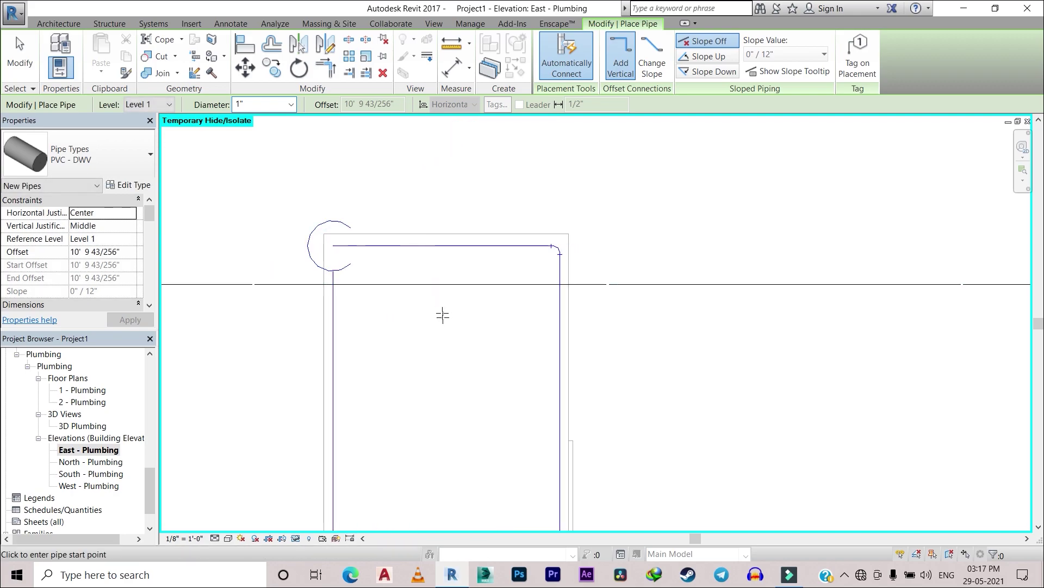
pyautogui.press('Escape')
pyautogui.press('Escape')
pyautogui.scroll(-3, 442, 321)
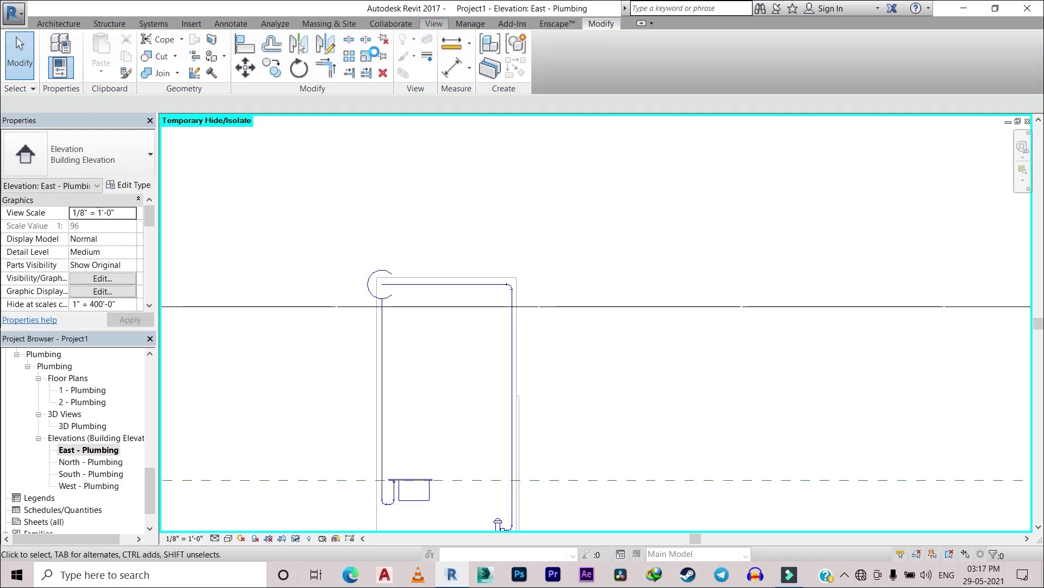
# Open the default 3D view and center the piping
pyautogui.click(434, 23)
pyautogui.click(390, 54)
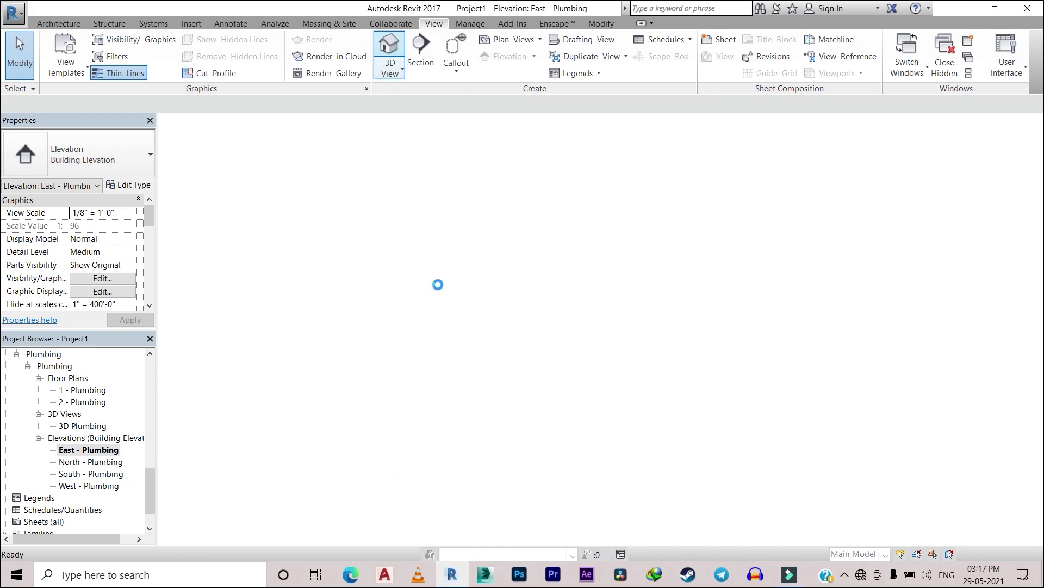
pyautogui.moveTo(442, 283); pyautogui.dragTo(369, 255, button='middle')
pyautogui.scroll(5, 443, 285)
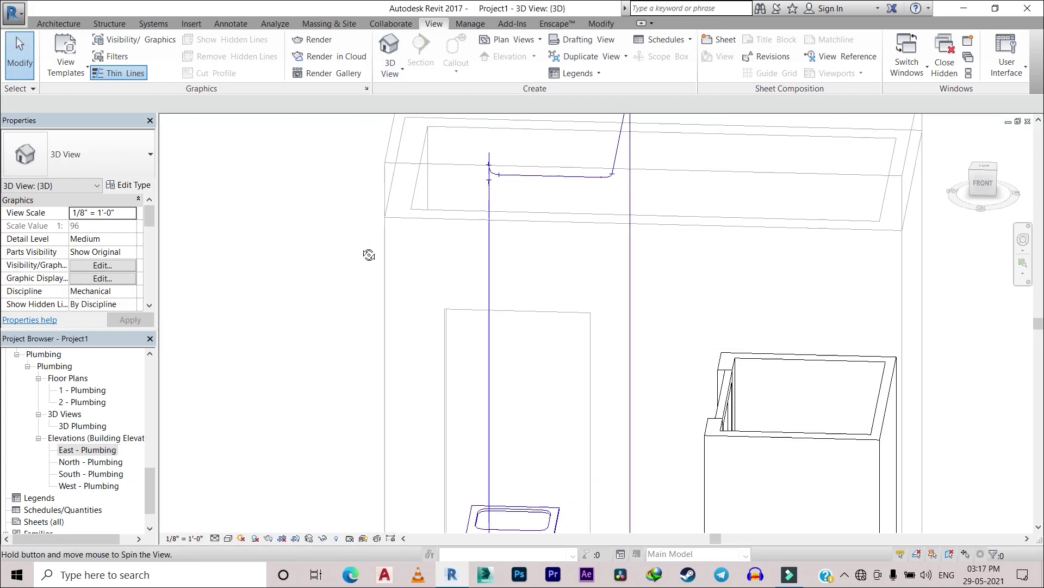
pyautogui.scroll(-2, 369, 255)
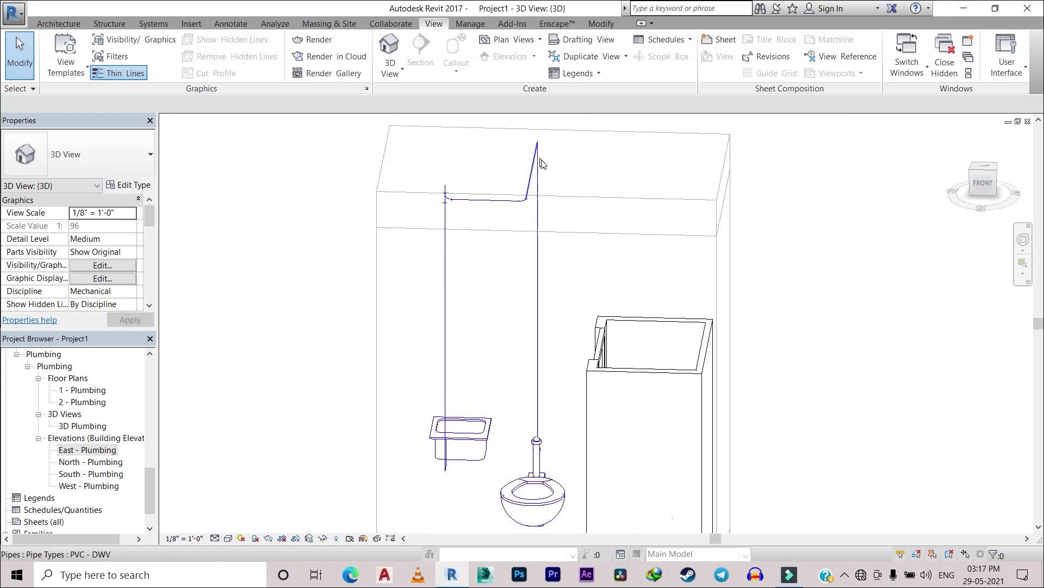
# Set the 3D view to Fine detail and examine the horizontal pipe run from the front
pyautogui.click(215, 537)
pyautogui.click(222, 521)
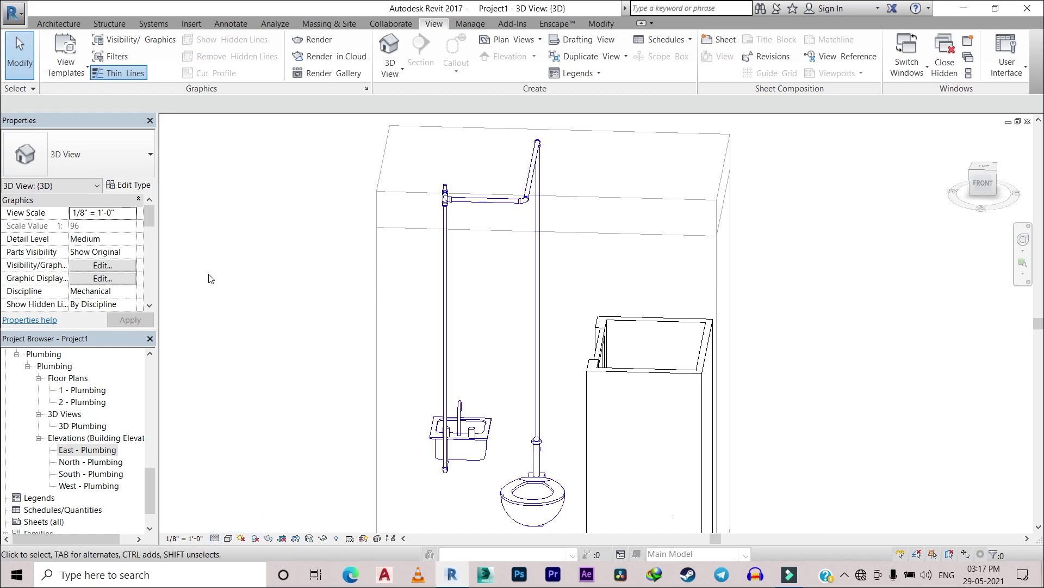
pyautogui.moveTo(366, 237)
pyautogui.keyDown('shift'); pyautogui.mouseDown(button='middle')
pyautogui.moveTo(467, 226)
pyautogui.moveTo(490, 249)
pyautogui.moveTo(457, 223)
pyautogui.moveTo(438, 160)
pyautogui.mouseUp(button='middle'); pyautogui.keyUp('shift')
pyautogui.scroll(3, 438, 160)
pyautogui.scroll(2, 565, 191)
pyautogui.scroll(-2, 564, 238)
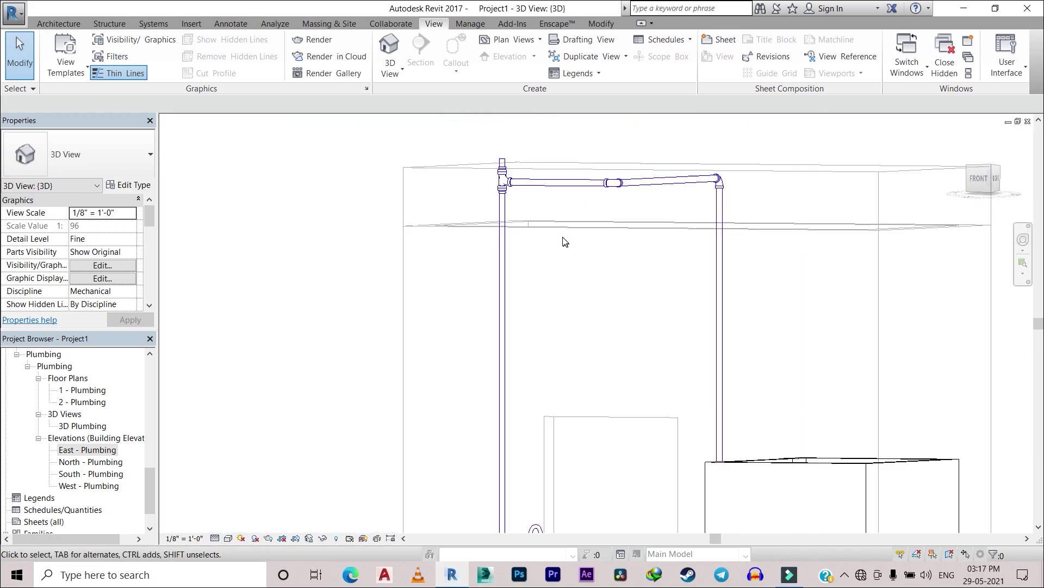
pyautogui.moveTo(564, 238); pyautogui.dragTo(466, 68, button='middle')
pyautogui.scroll(-2, 565, 304)
# Inspect the shower stall from oblique angles, then open the North - Plumbing elevation
pyautogui.moveTo(565, 305)
pyautogui.keyDown('shift'); pyautogui.mouseDown(button='middle')
pyautogui.moveTo(536, 396)
pyautogui.moveTo(617, 345)
pyautogui.mouseUp(button='middle'); pyautogui.keyUp('shift')
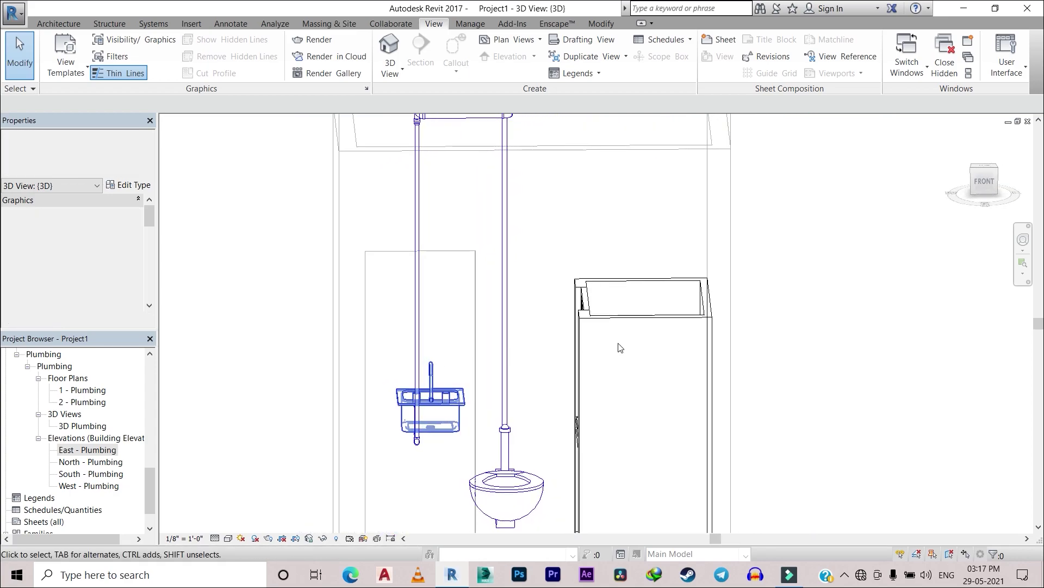
pyautogui.click(657, 320)
pyautogui.scroll(-2, 807, 367)
pyautogui.keyDown('shift'); pyautogui.moveTo(807, 367); pyautogui.dragTo(727, 442, button='middle'); pyautogui.keyUp('shift')
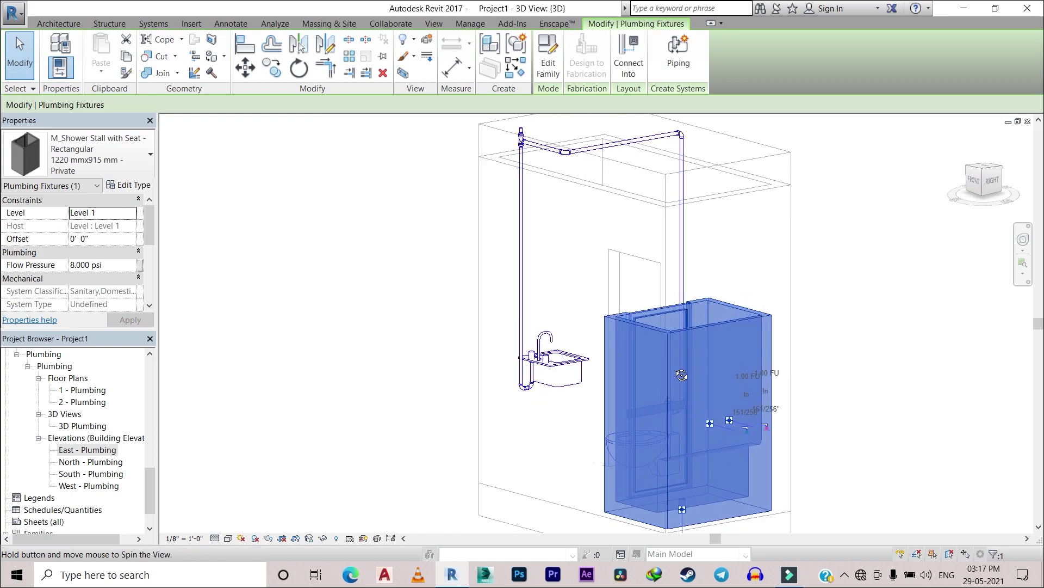
pyautogui.scroll(1, 727, 442)
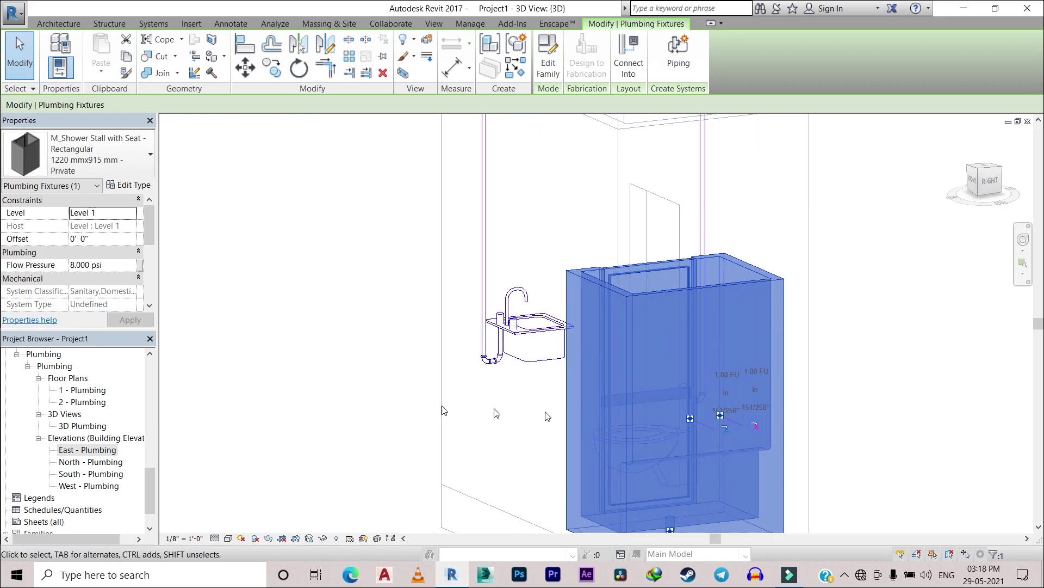
pyautogui.doubleClick(92, 461)
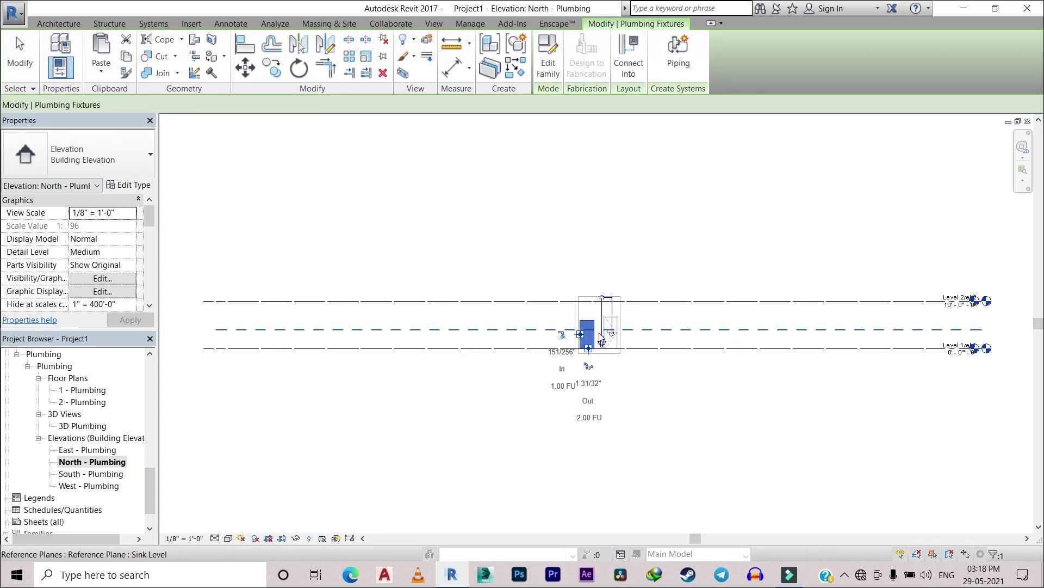
# Select the shower stall and start a pipe from its cold water connector (Connector 2)
pyautogui.click(587, 334)
pyautogui.scroll(2, 584, 335)
pyautogui.scroll(2, 585, 334)
pyautogui.scroll(2, 544, 337)
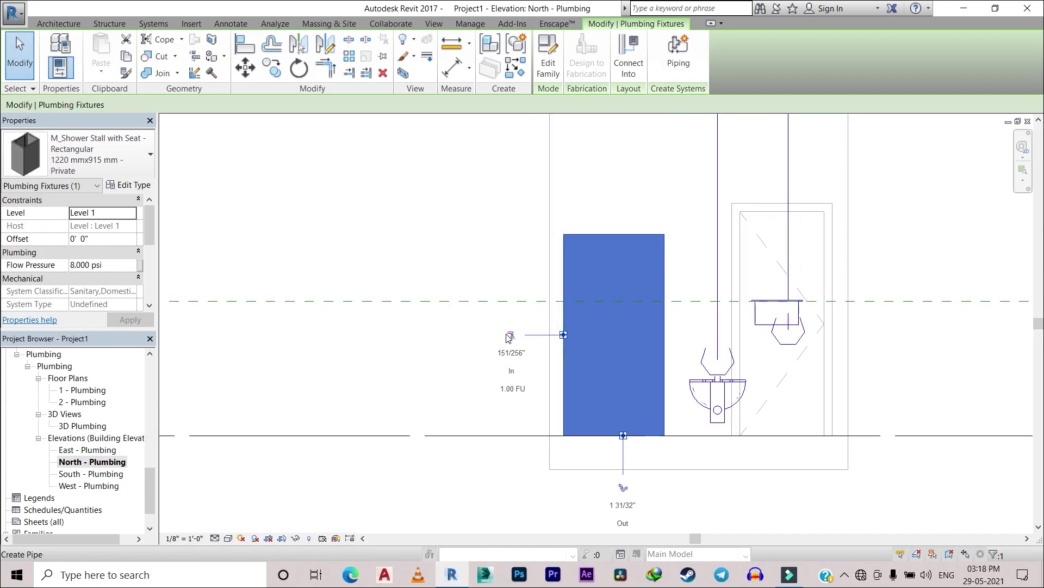
pyautogui.click(511, 336)
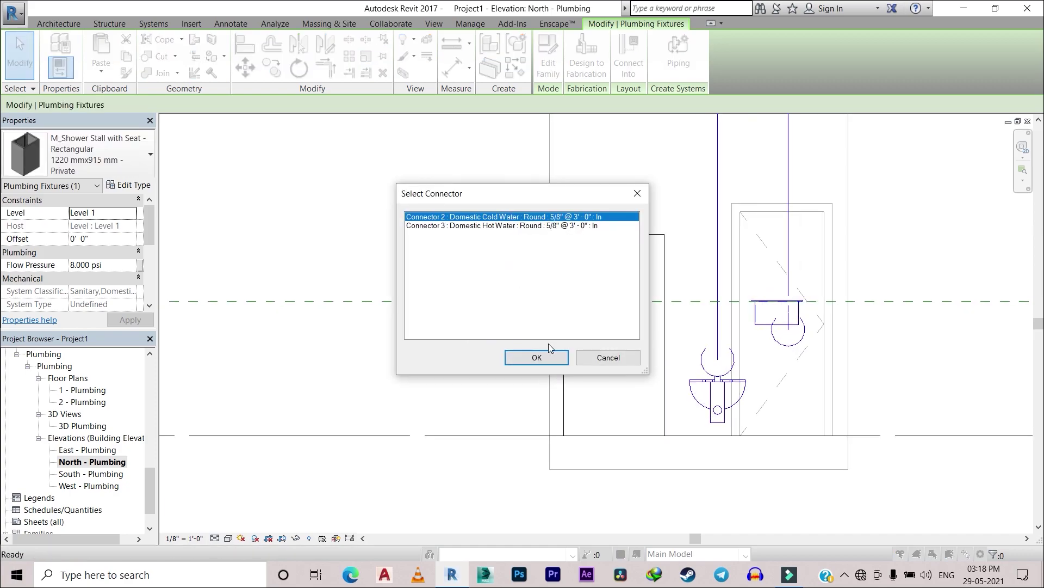
pyautogui.click(538, 359)
pyautogui.scroll(1, 502, 327)
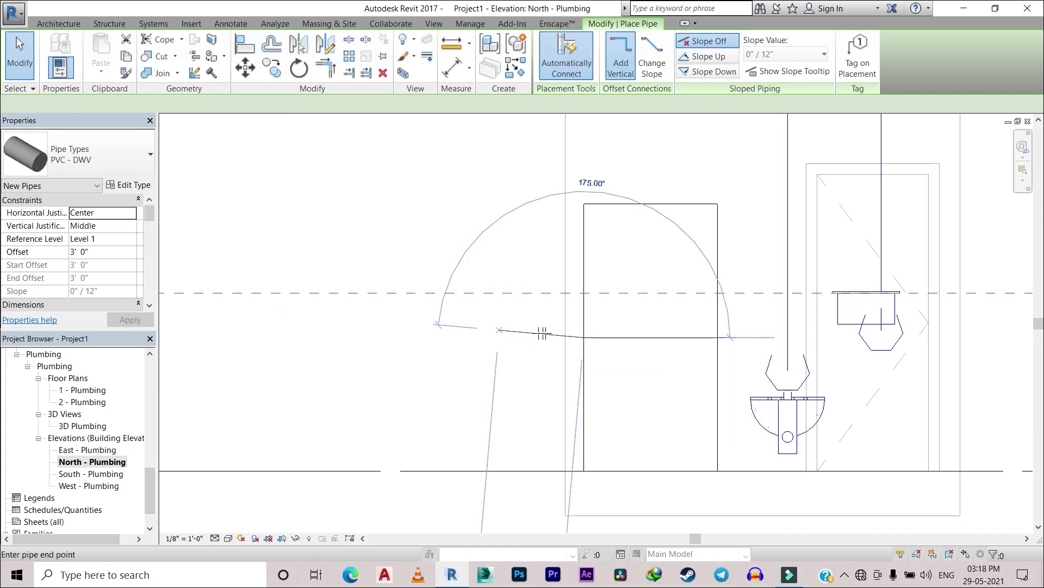
# Draw the 3/4" PVC - DWV pipe vertically up to an 11' 4" offset
pyautogui.click(573, 337)
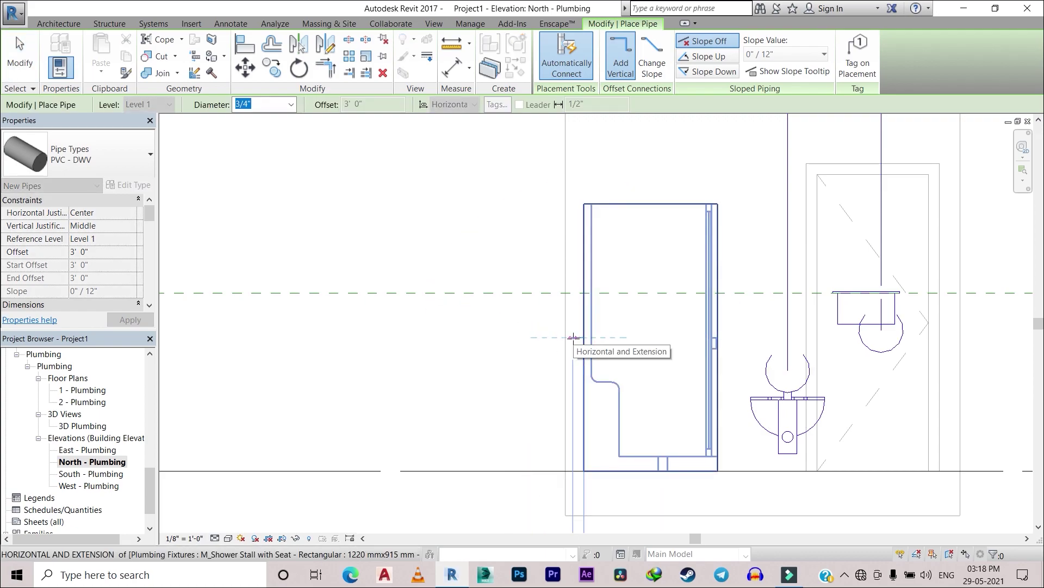
pyautogui.click(585, 164)
pyautogui.scroll(-1, 587, 166)
pyautogui.moveTo(588, 163); pyautogui.dragTo(570, 309, button='middle')
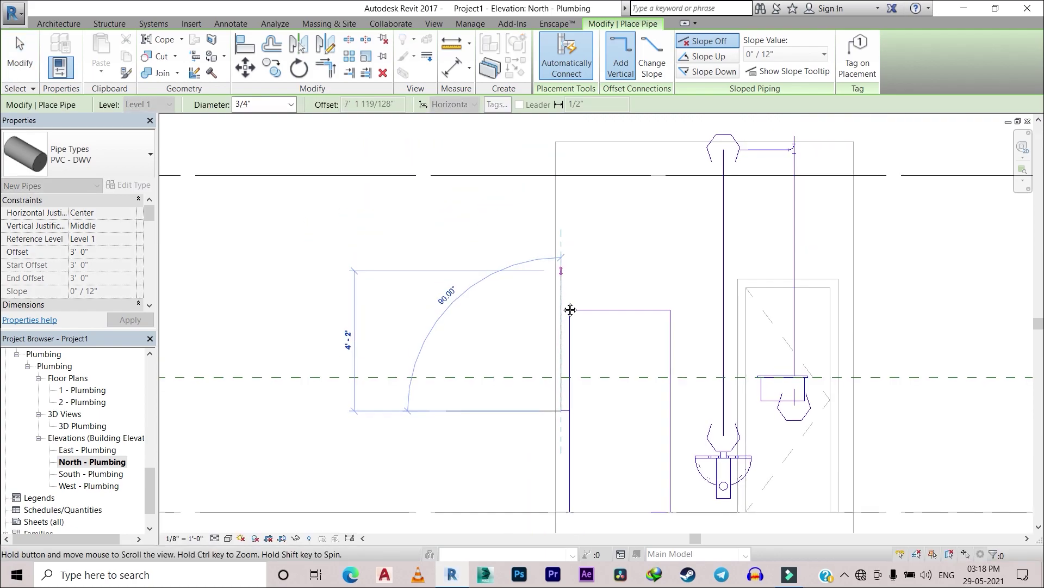
pyautogui.scroll(2, 559, 200)
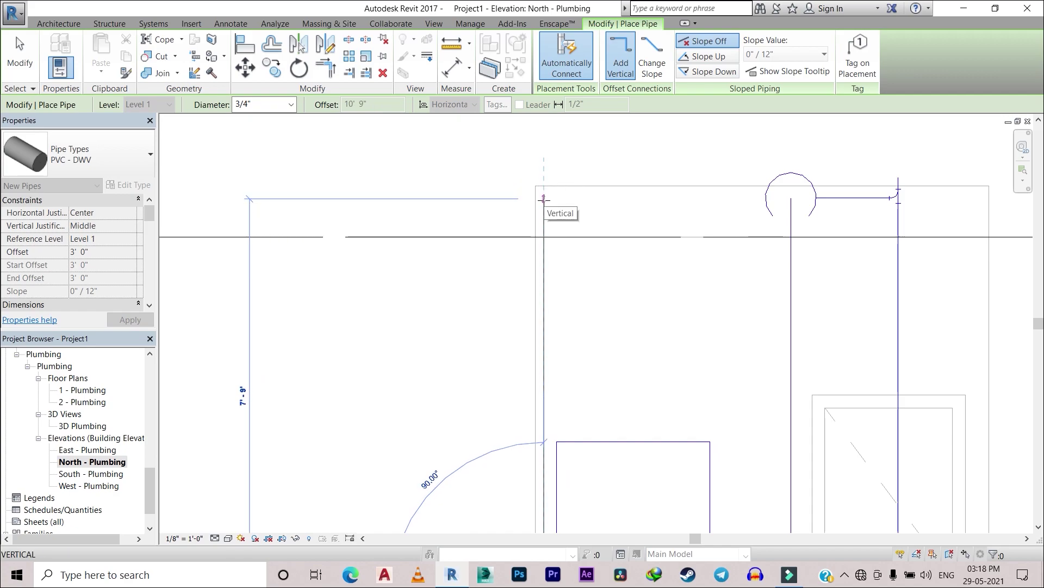
pyautogui.click(547, 174)
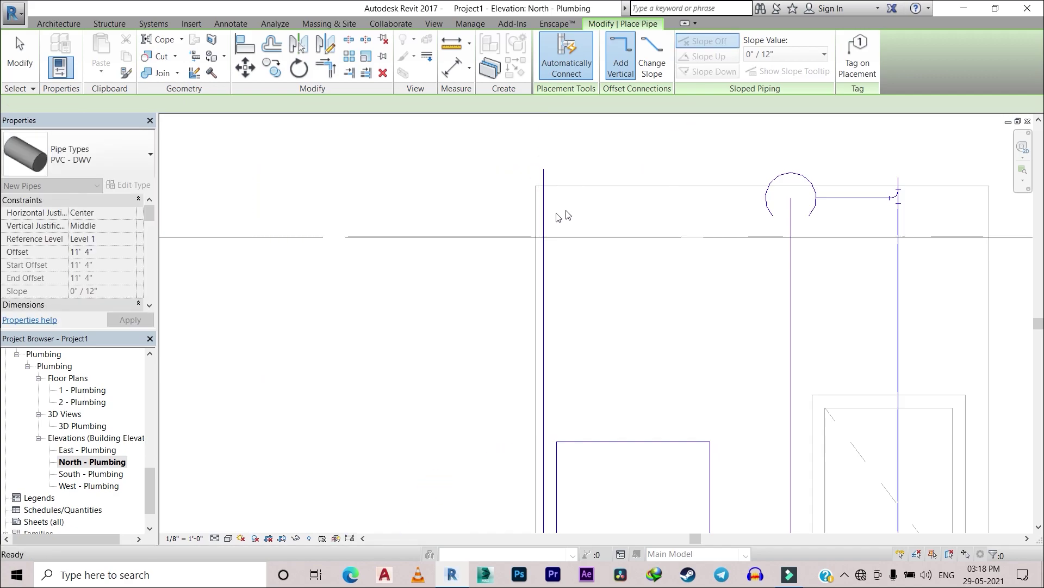
# Stop placing pipes and review the 1 - Plumbing and 2 - Plumbing floor plans
pyautogui.press('Escape')
pyautogui.press('Escape')
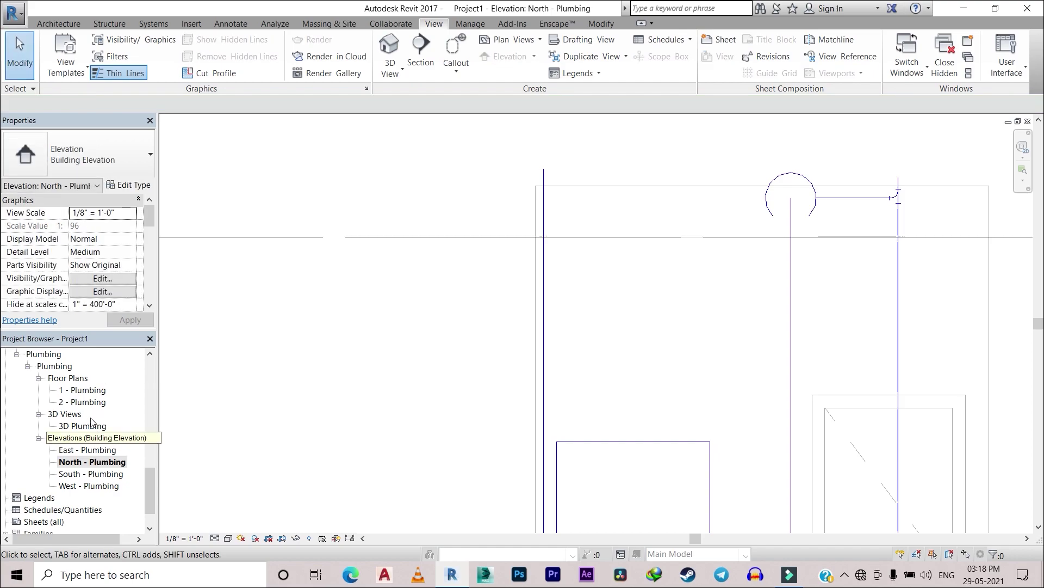
pyautogui.doubleClick(93, 390)
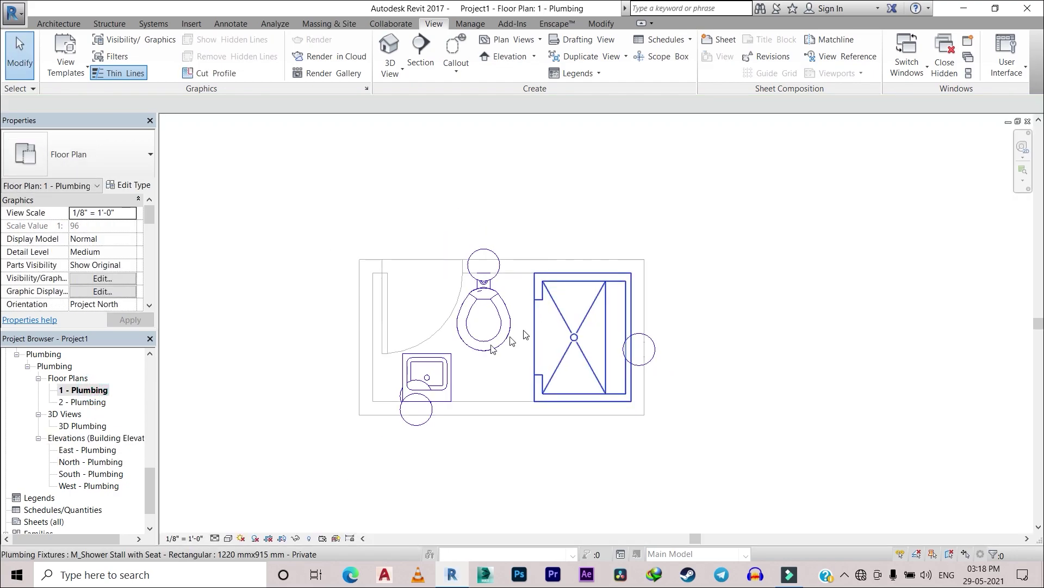
pyautogui.doubleClick(92, 402)
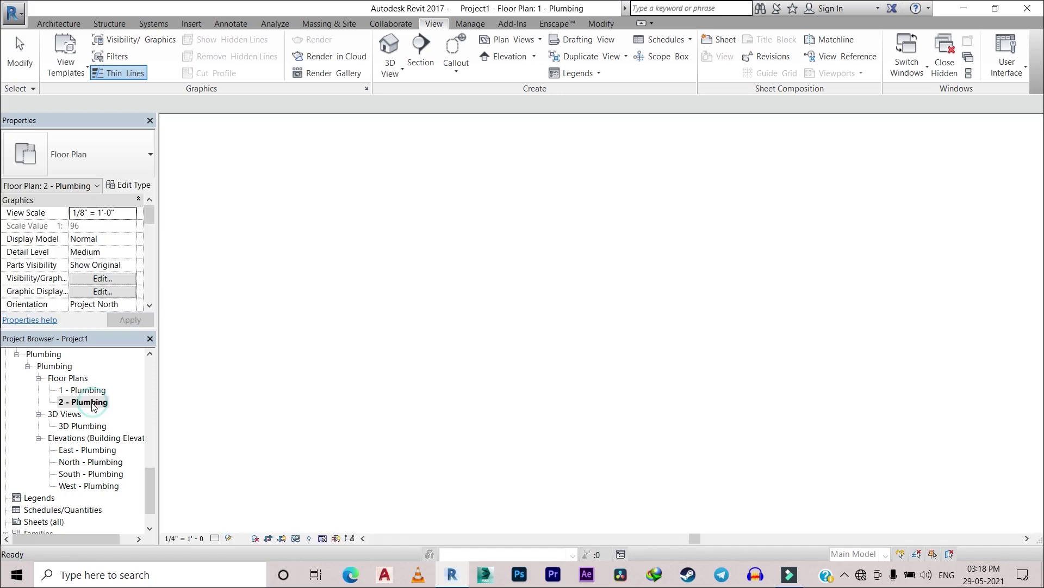
pyautogui.scroll(2, 726, 365)
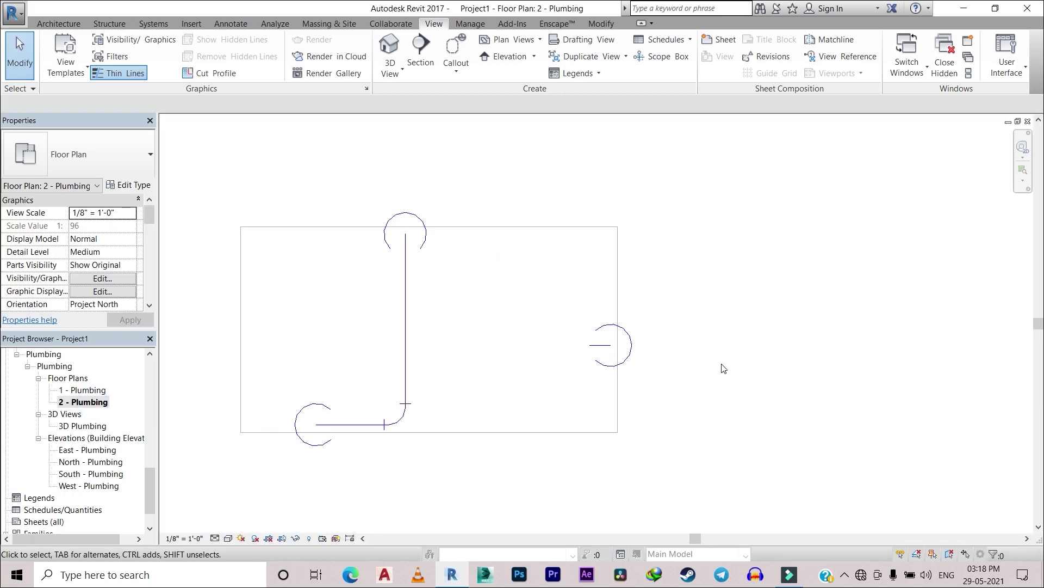
pyautogui.scroll(1, 723, 366)
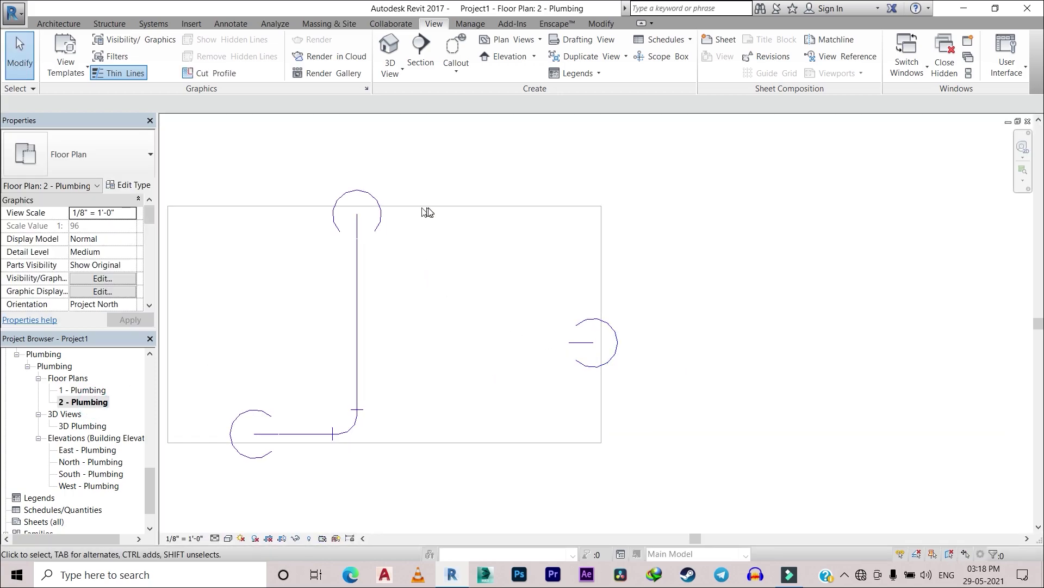
# Open the default 3D view and turn the model toward the front
pyautogui.click(59, 24)
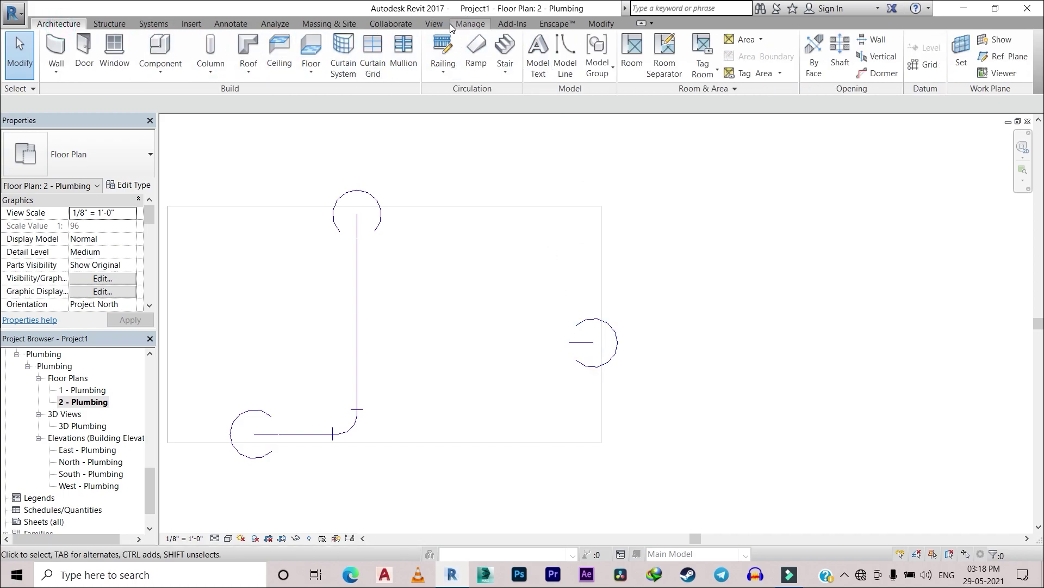
pyautogui.click(434, 24)
pyautogui.click(389, 49)
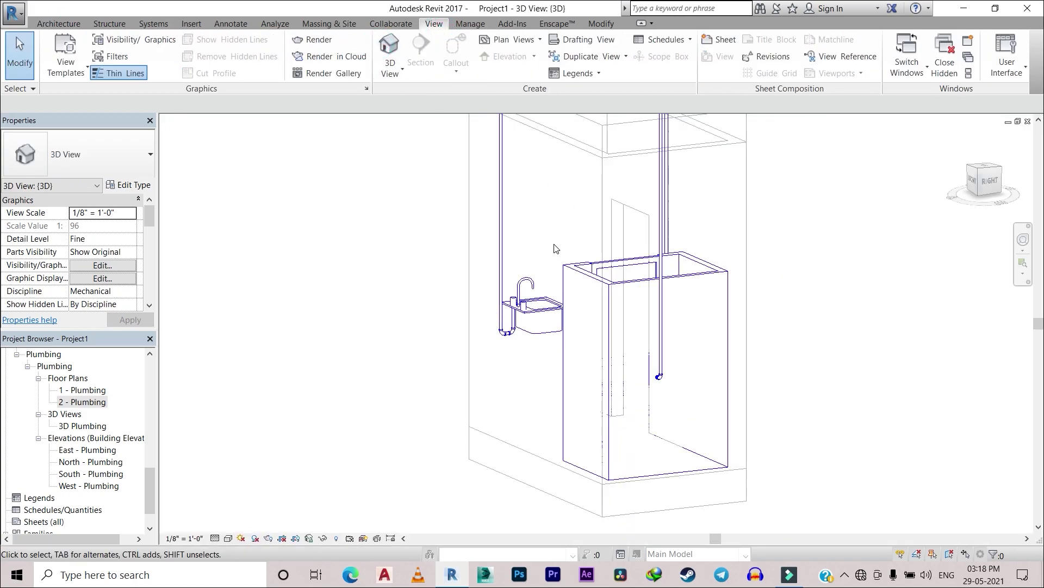
pyautogui.moveTo(555, 248)
pyautogui.keyDown('shift'); pyautogui.mouseDown(button='middle')
pyautogui.moveTo(704, 227)
pyautogui.moveTo(598, 224)
pyautogui.moveTo(639, 189)
pyautogui.mouseUp(button='middle'); pyautogui.keyUp('shift')
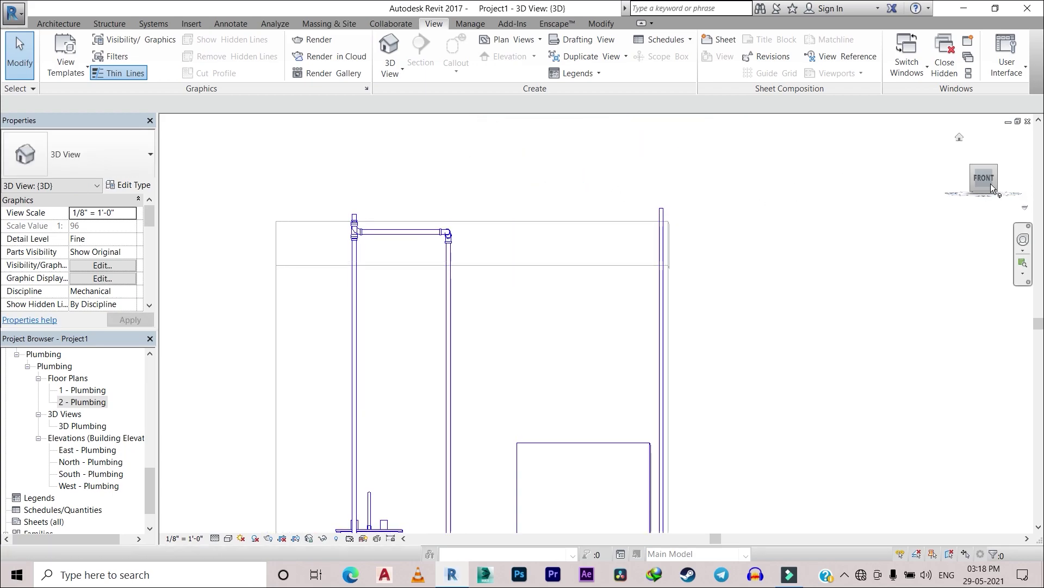
# Zoom in and check the tall right-hand PVC - DWV riser, which tops out at 10' 9"
pyautogui.scroll(-3, 774, 229)
pyautogui.scroll(2, 634, 210)
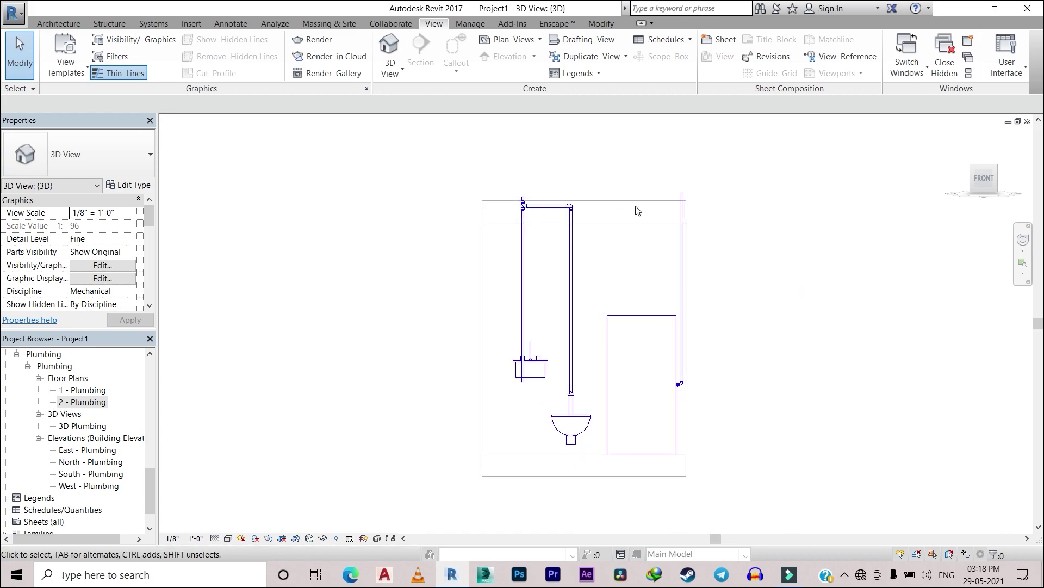
pyautogui.scroll(1, 760, 210)
pyautogui.scroll(2, 760, 211)
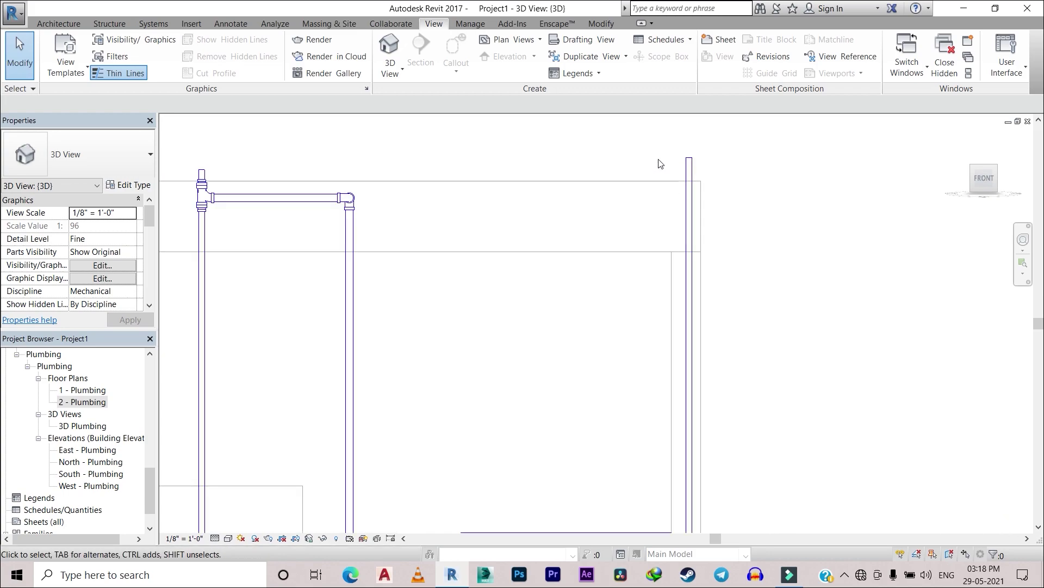
pyautogui.click(694, 162)
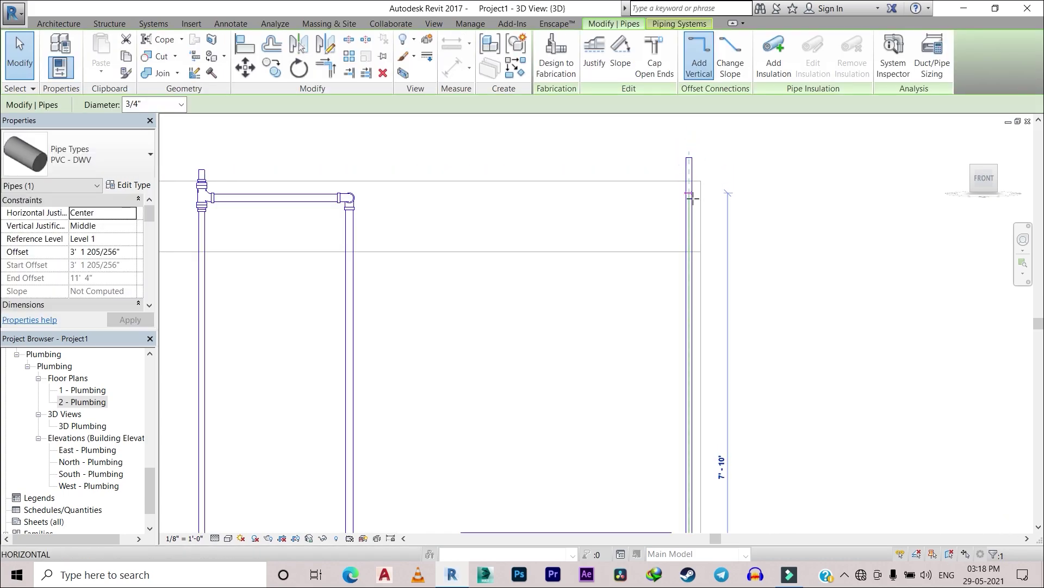
pyautogui.press('Escape')
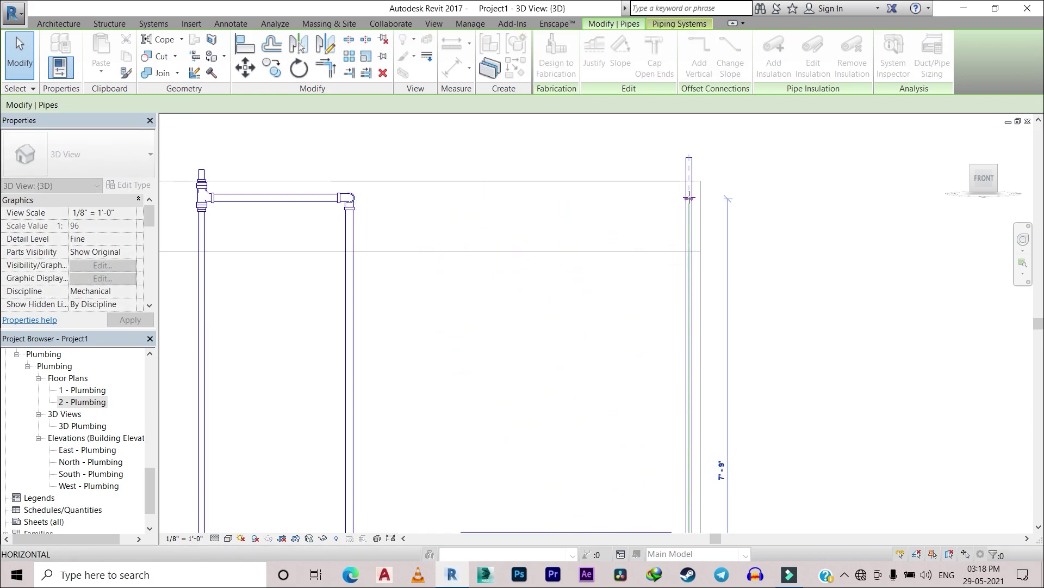
pyautogui.click(791, 200)
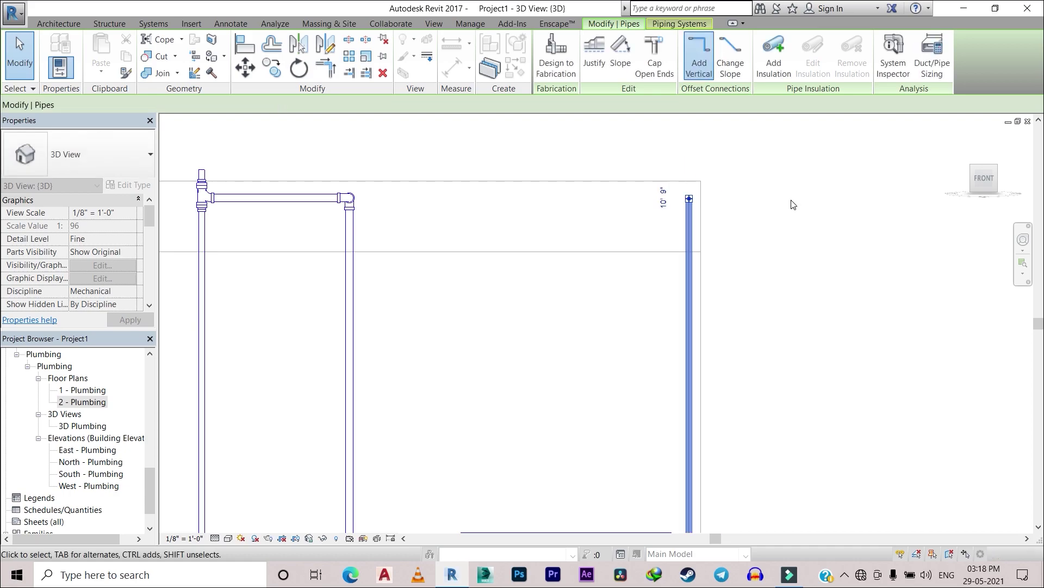
pyautogui.press('Escape')
pyautogui.press('Escape')
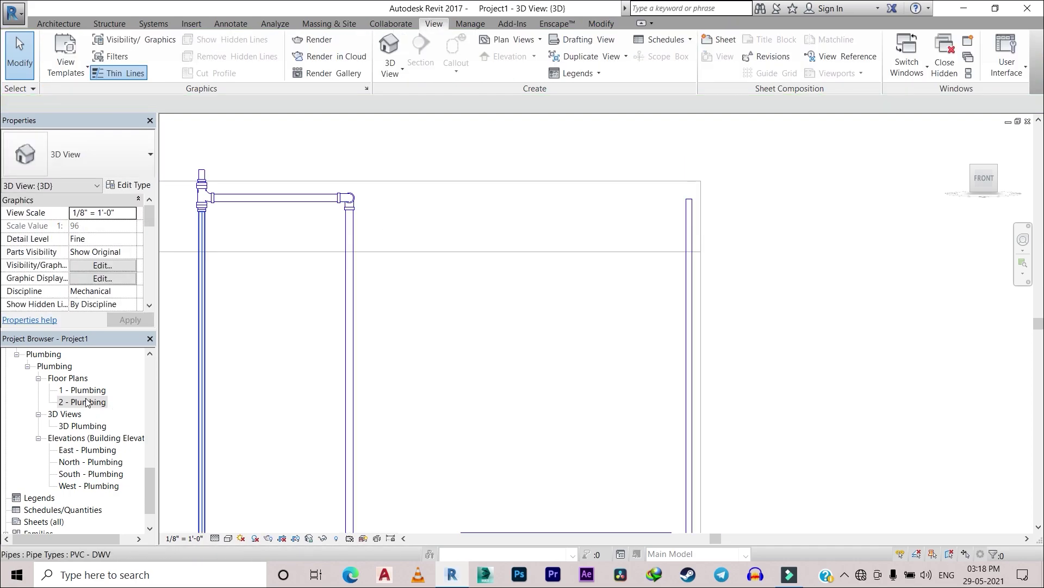
# Move through the East to the North - Plumbing elevation and frame the top pipe run
pyautogui.doubleClick(91, 450)
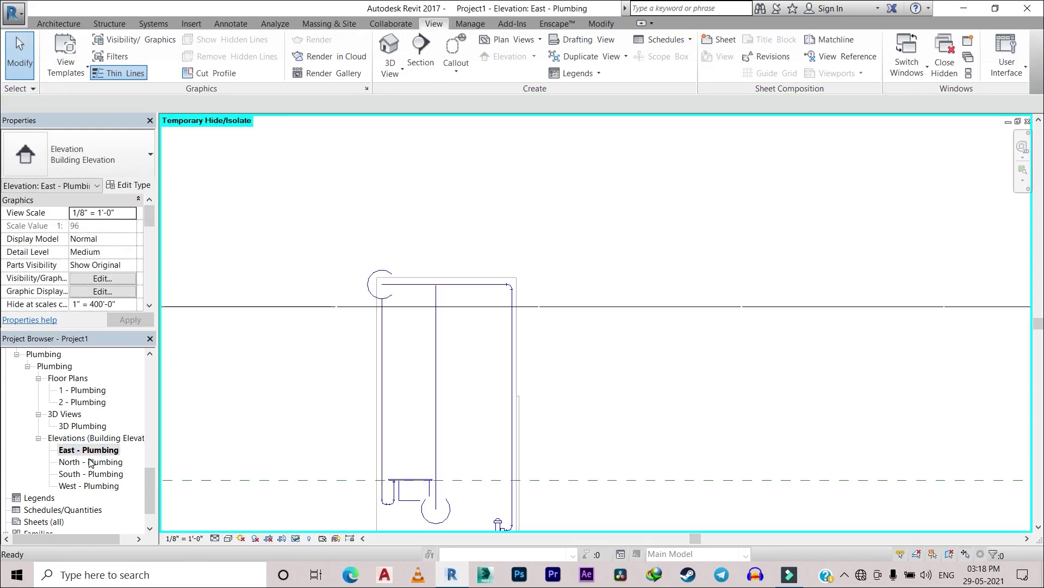
pyautogui.doubleClick(91, 462)
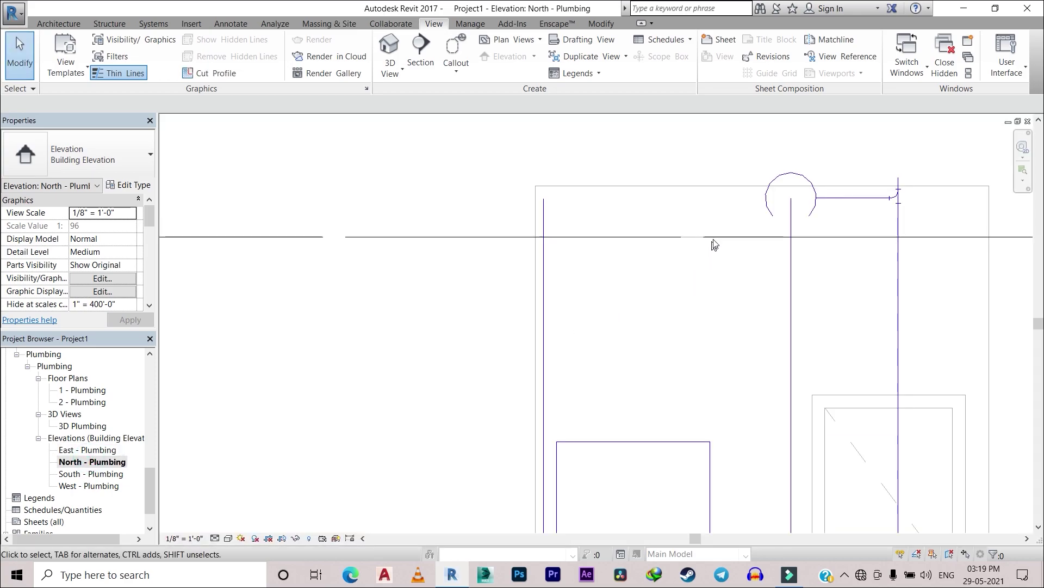
pyautogui.moveTo(676, 272); pyautogui.dragTo(565, 310, button='middle')
pyautogui.scroll(2, 566, 311)
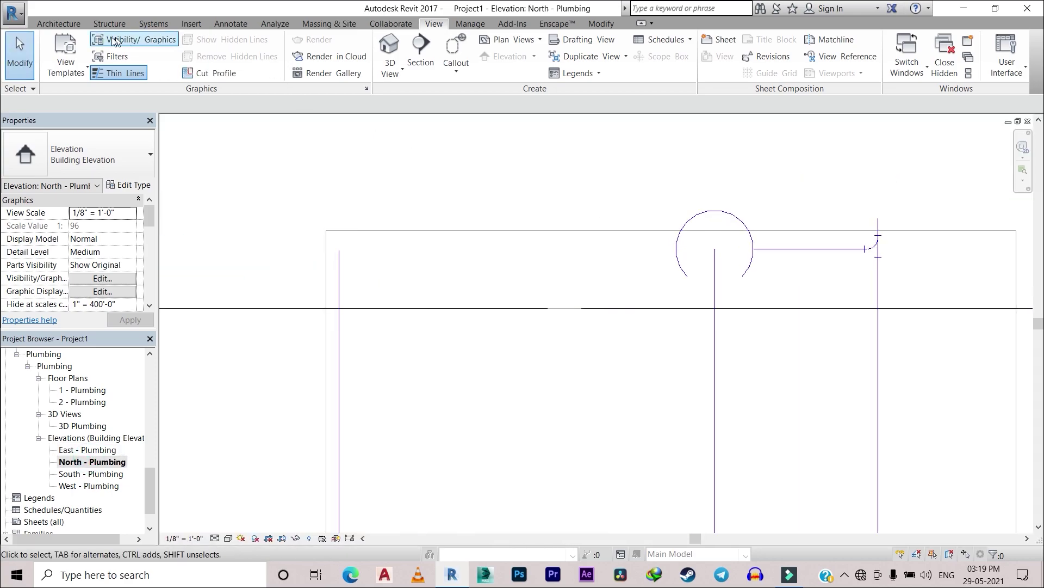
# Draw a 1" pipe at about 10' 9" from the existing pipe end left to the shower riser
pyautogui.click(58, 23)
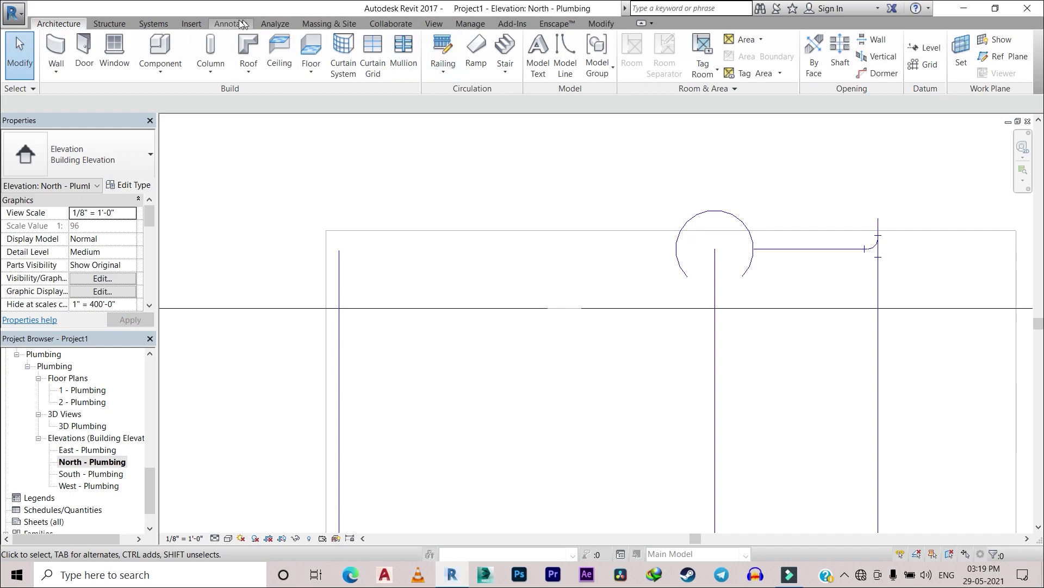
pyautogui.click(157, 24)
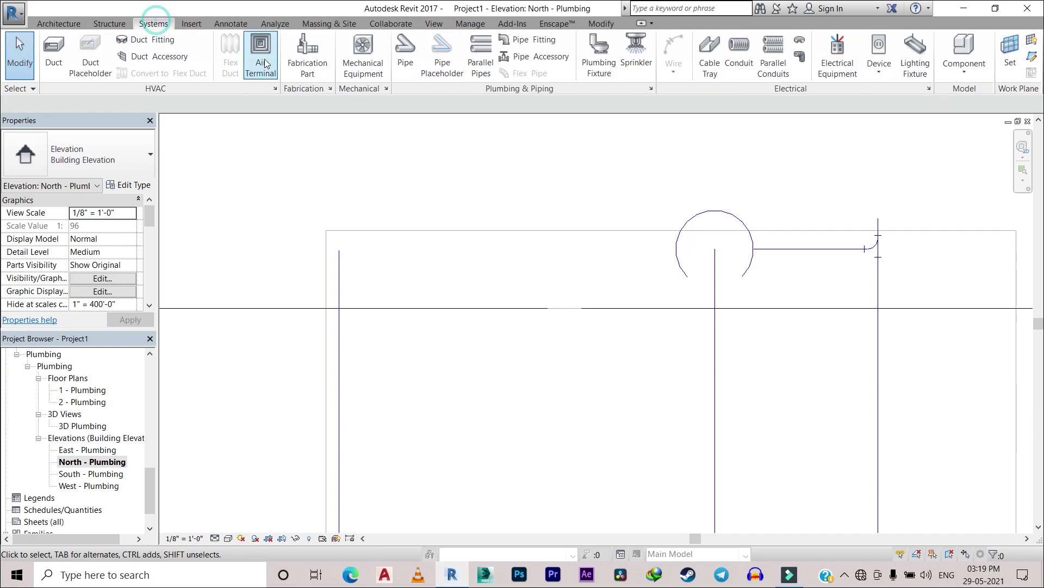
pyautogui.click(405, 55)
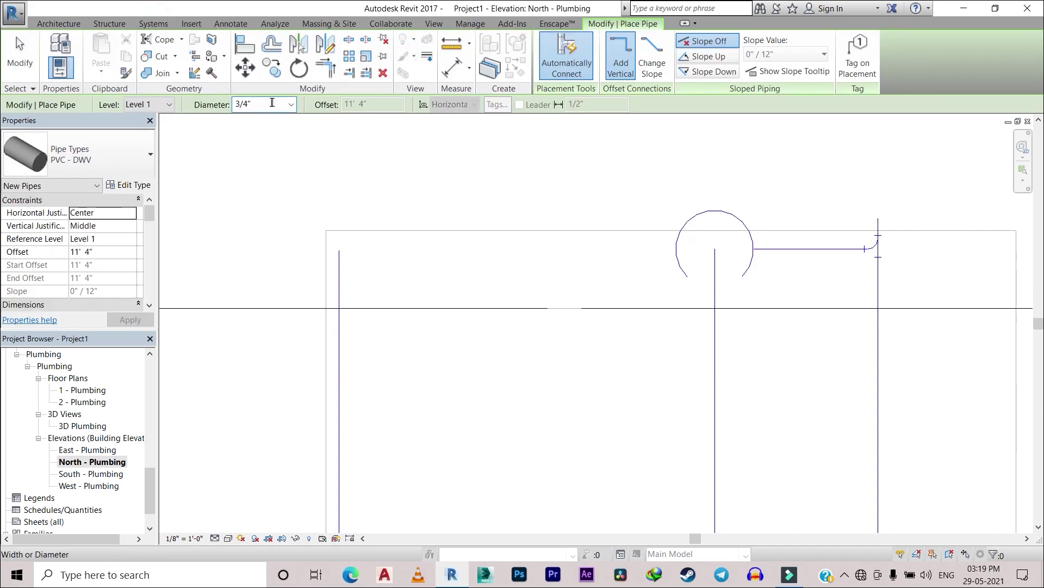
pyautogui.click(715, 249)
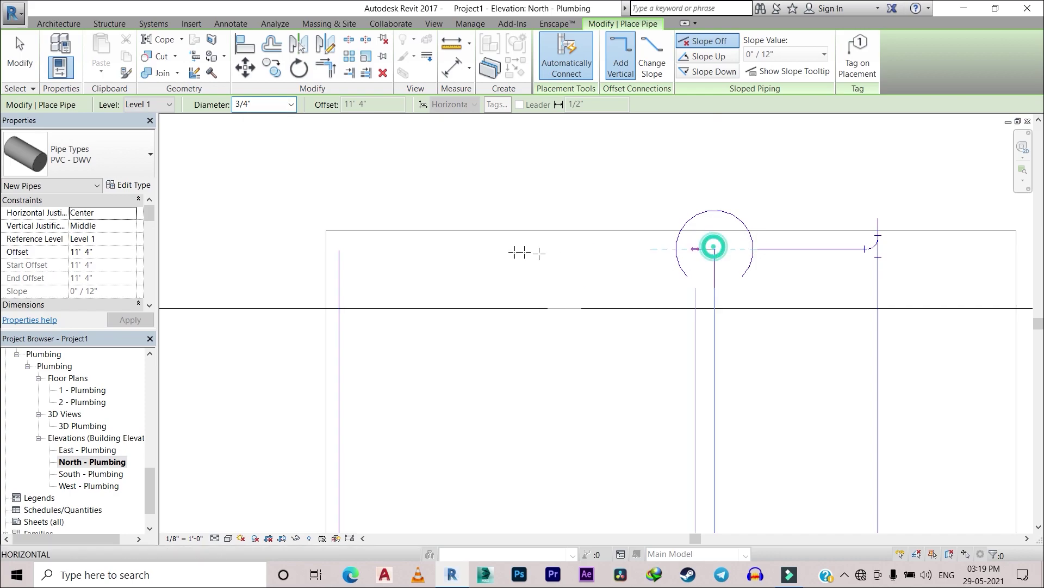
pyautogui.click(338, 249)
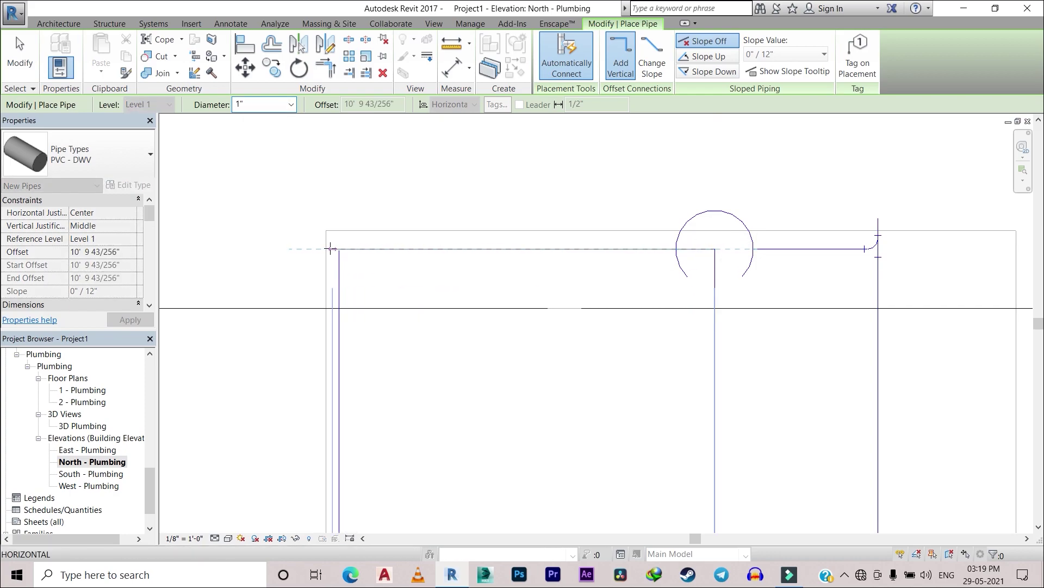
pyautogui.scroll(3, 340, 249)
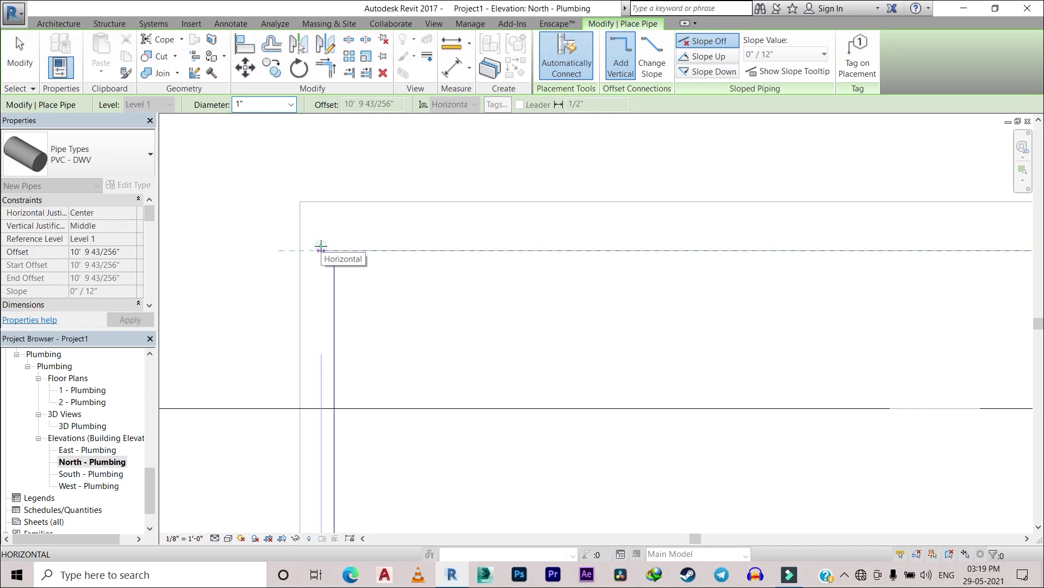
pyautogui.scroll(2, 338, 252)
pyautogui.press('Escape')
pyautogui.press('Escape')
# Select the new pipe to check it, then clear the selection
pyautogui.click(335, 263)
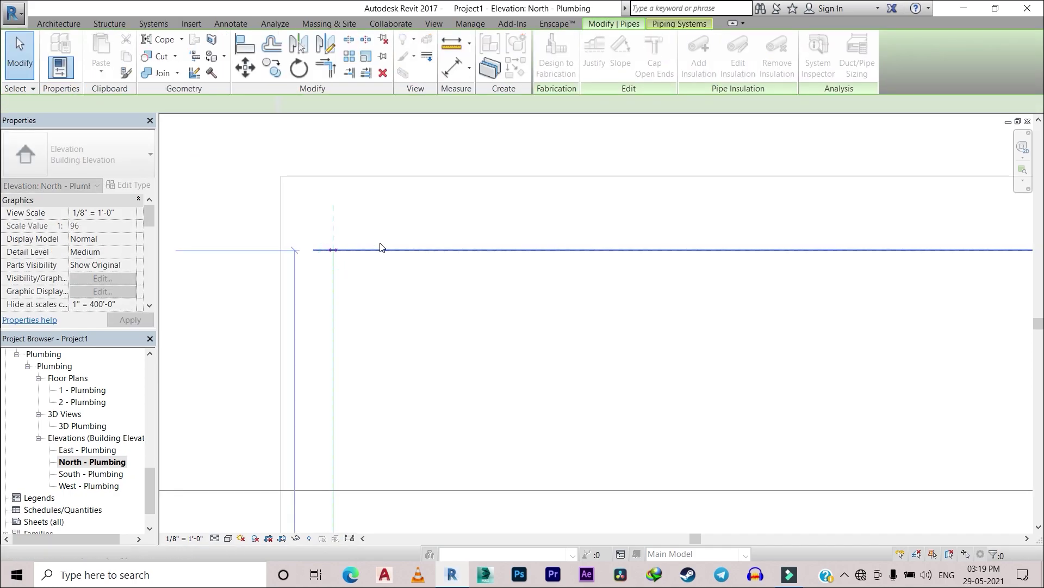
pyautogui.click(573, 349)
pyautogui.scroll(-3, 574, 348)
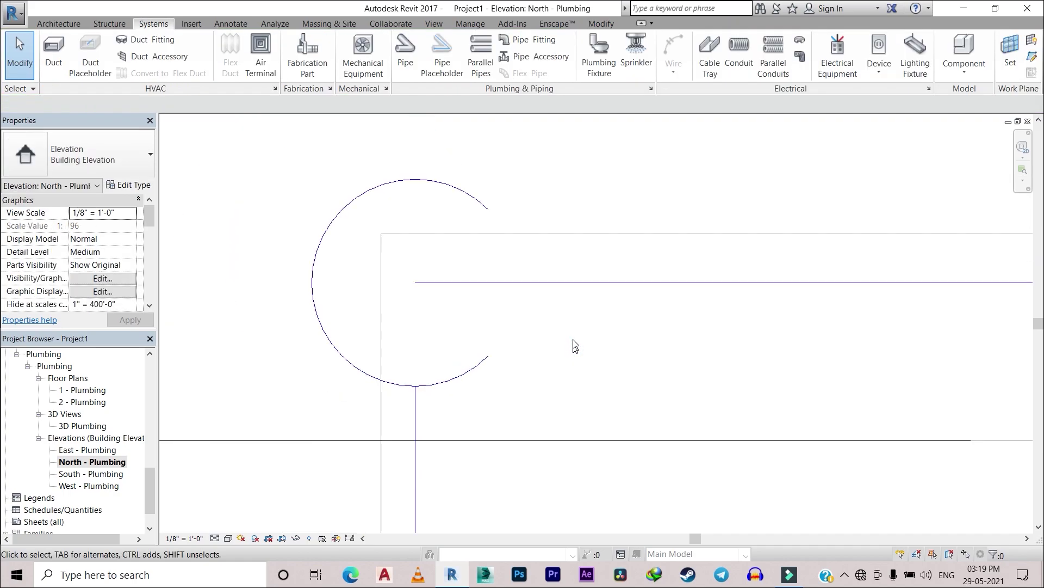
pyautogui.click(433, 23)
# In an isometric 3D view, window-select and delete the long stray pipe run
pyautogui.click(390, 46)
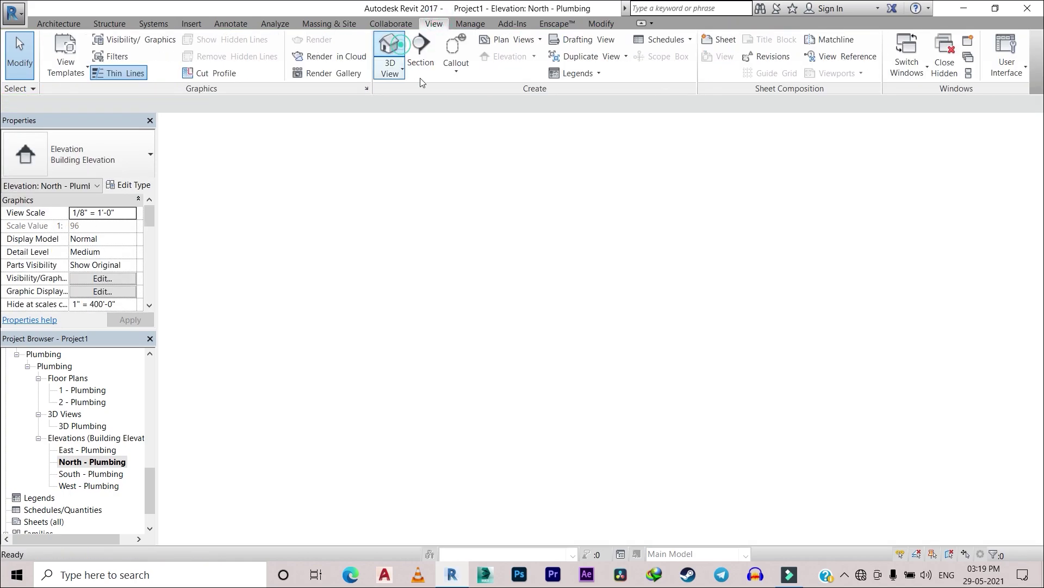
pyautogui.keyDown('shift'); pyautogui.moveTo(495, 279); pyautogui.dragTo(544, 345, button='middle'); pyautogui.keyUp('shift')
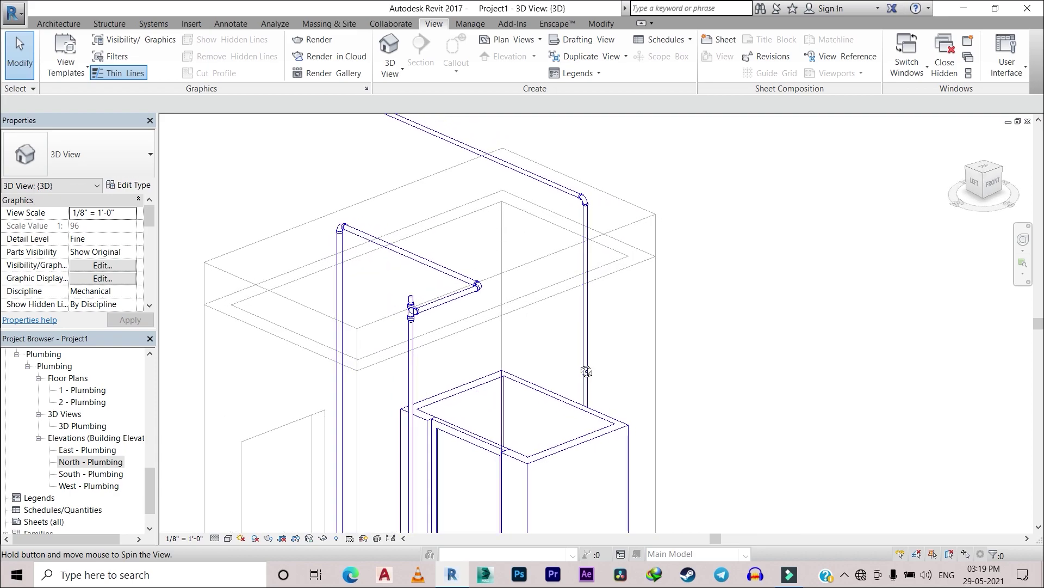
pyautogui.scroll(-3, 492, 271)
pyautogui.moveTo(491, 270); pyautogui.dragTo(541, 245, button='middle')
pyautogui.scroll(-3, 495, 226)
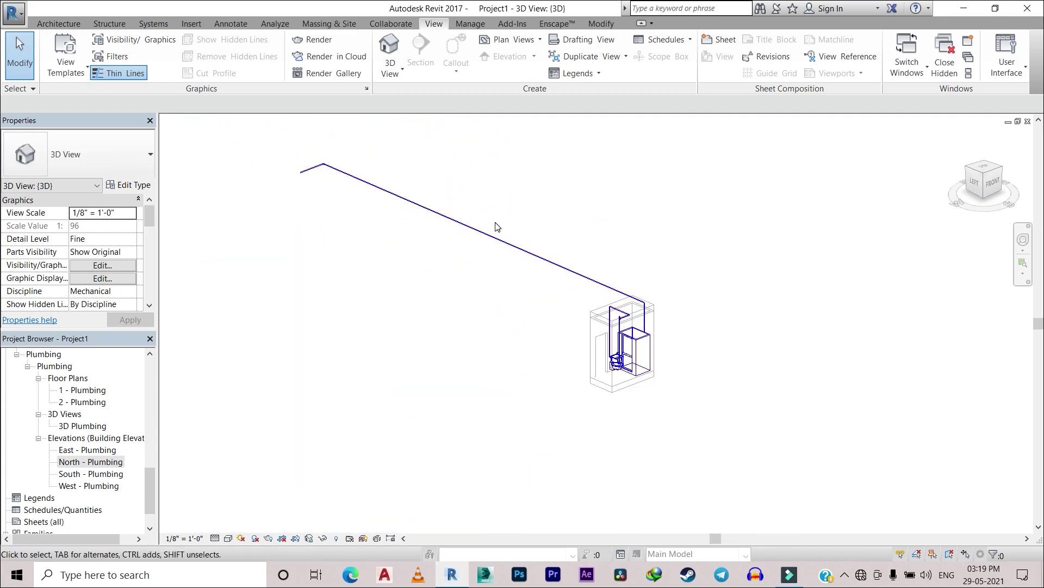
pyautogui.moveTo(528, 217); pyautogui.dragTo(426, 164)
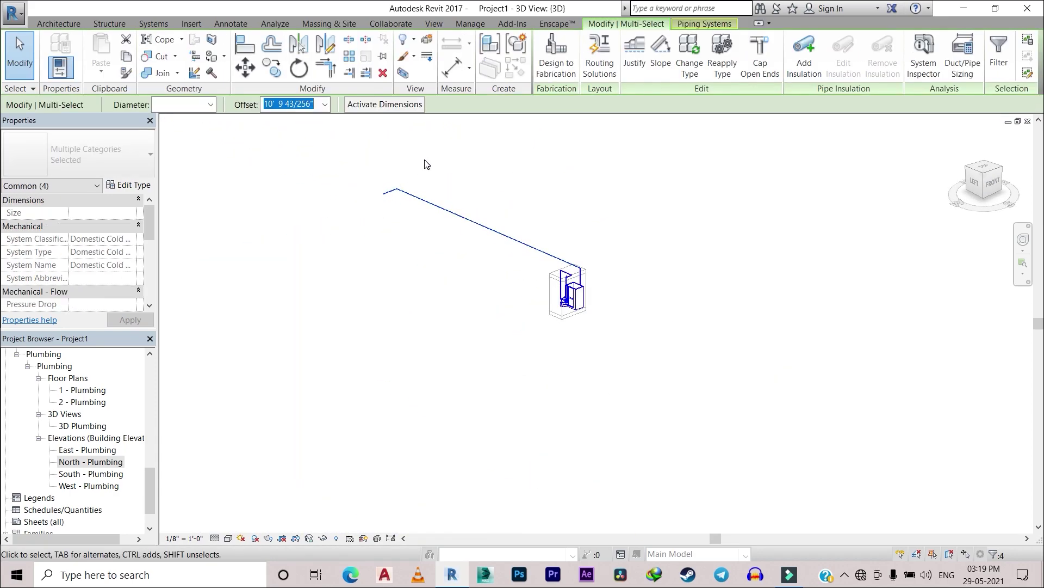
pyautogui.press('Delete')
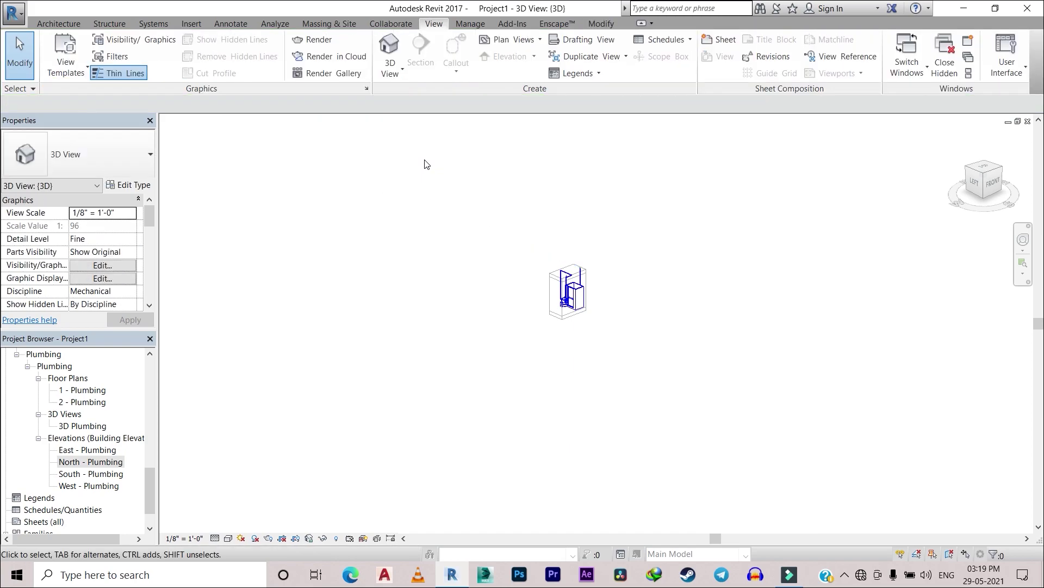
# Orbit and zoom the model to examine the overhead piping from the front and left
pyautogui.scroll(2, 607, 350)
pyautogui.scroll(3, 608, 350)
pyautogui.moveTo(608, 350)
pyautogui.keyDown('shift'); pyautogui.mouseDown(button='middle')
pyautogui.moveTo(491, 200)
pyautogui.moveTo(489, 176)
pyautogui.mouseUp(button='middle'); pyautogui.keyUp('shift')
pyautogui.scroll(2, 545, 240)
pyautogui.scroll(2, 571, 256)
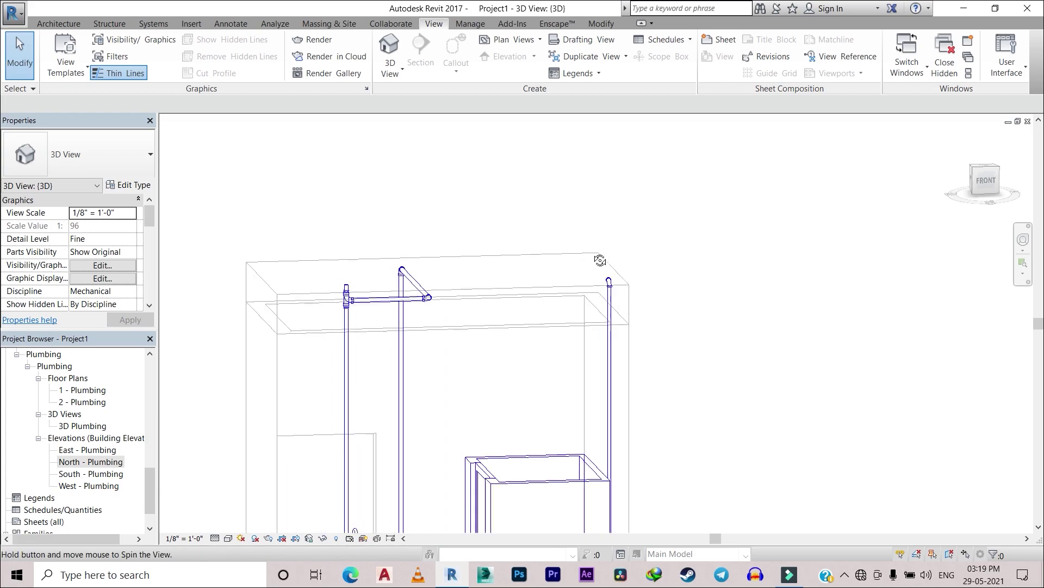
pyautogui.scroll(2, 622, 276)
pyautogui.scroll(2, 434, 318)
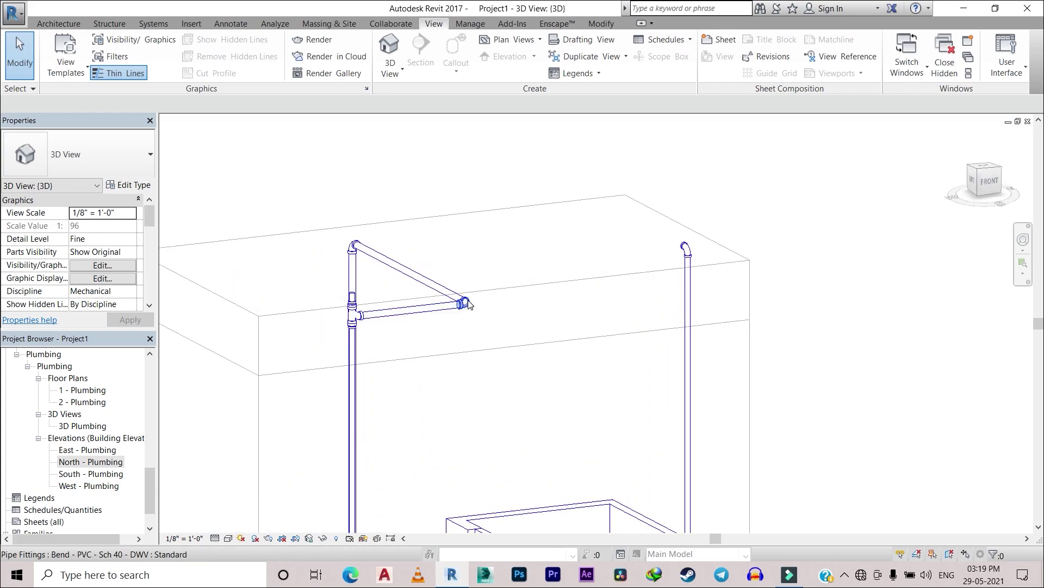
pyautogui.keyDown('shift'); pyautogui.moveTo(522, 261); pyautogui.dragTo(542, 233, button='middle'); pyautogui.keyUp('shift')
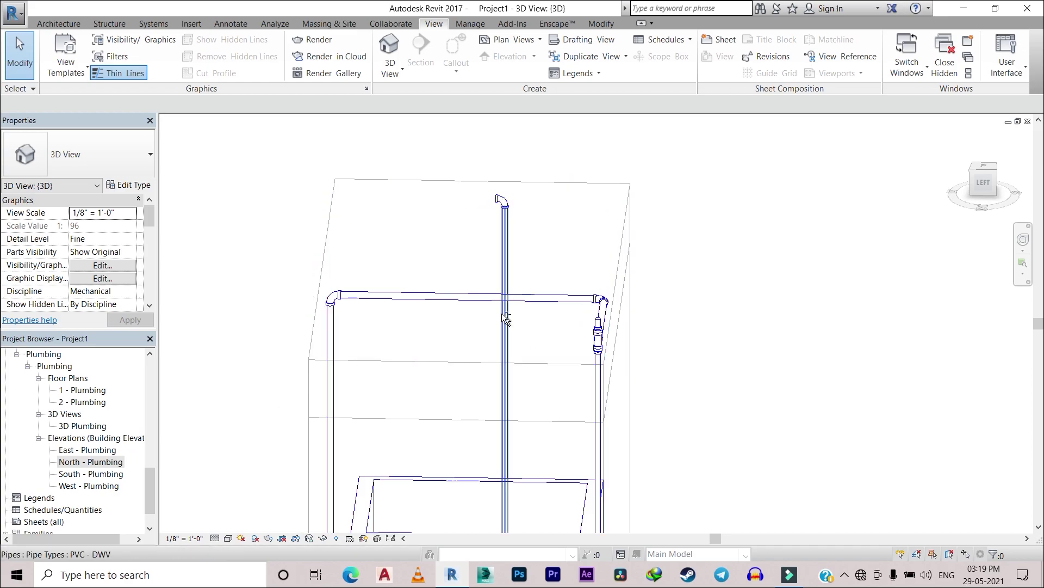
pyautogui.moveTo(504, 326)
pyautogui.keyDown('shift'); pyautogui.mouseDown(button='middle')
pyautogui.moveTo(357, 267)
pyautogui.moveTo(463, 337)
pyautogui.mouseUp(button='middle'); pyautogui.keyUp('shift')
pyautogui.scroll(4, 471, 346)
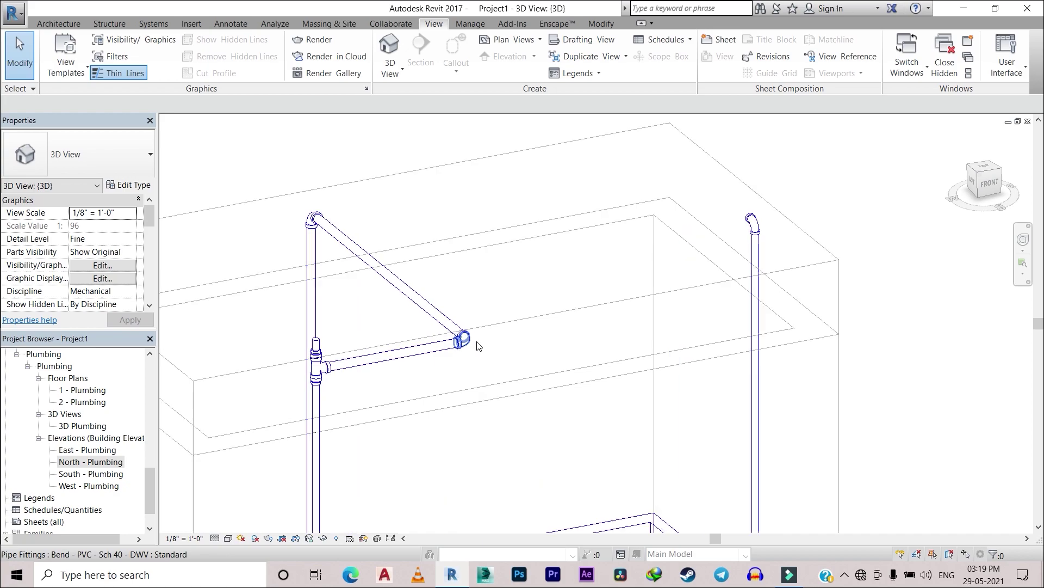
# Select and inspect the two pipe bends above the room, clearing each selection
pyautogui.click(556, 388)
pyautogui.scroll(2, 556, 388)
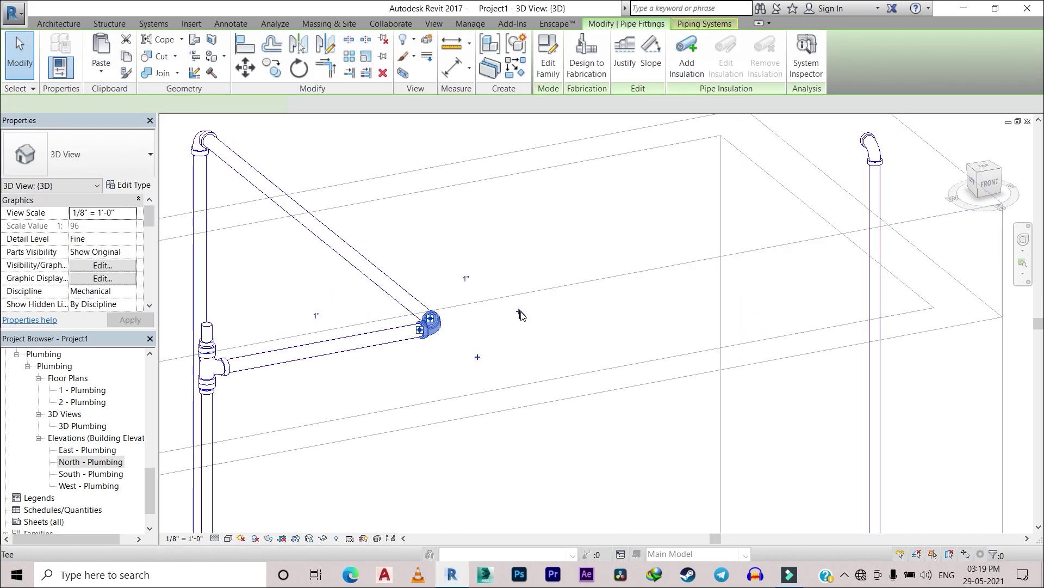
pyautogui.press('Escape')
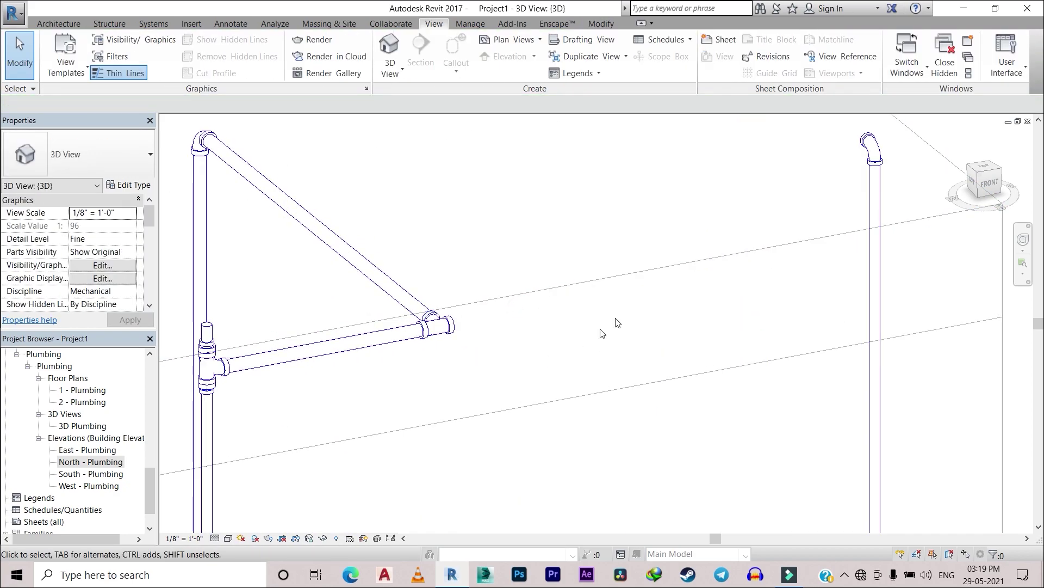
pyautogui.click(784, 176)
pyautogui.press('Escape')
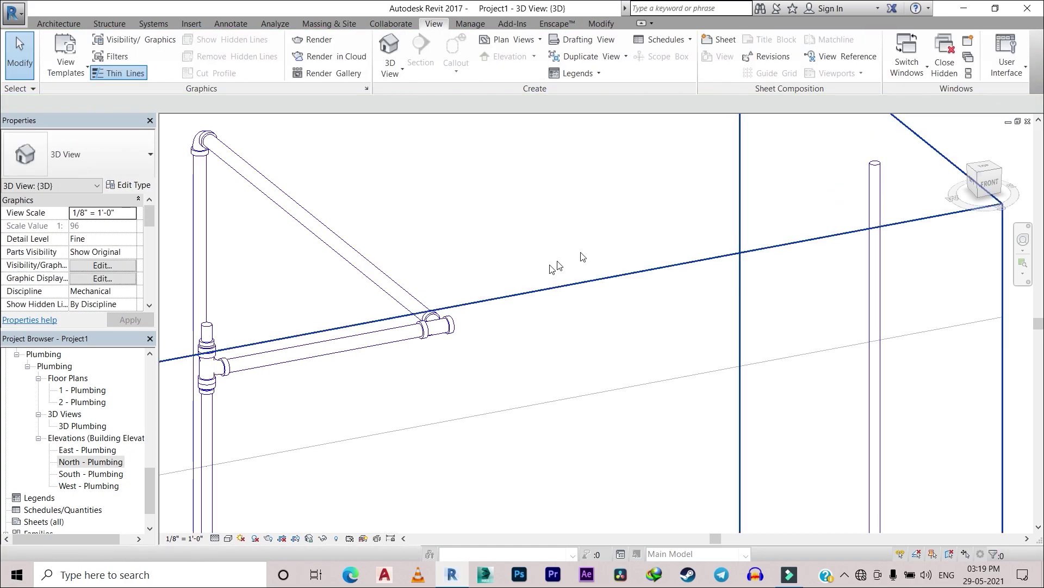
pyautogui.scroll(-3, 552, 264)
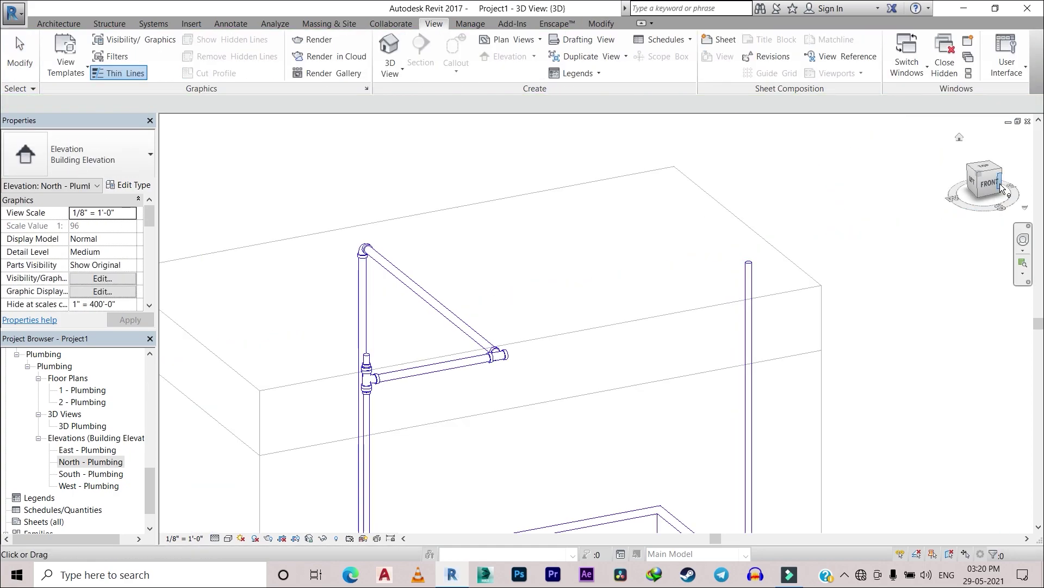
# Open the South - Plumbing elevation and zoom in on the risers
pyautogui.doubleClick(83, 473)
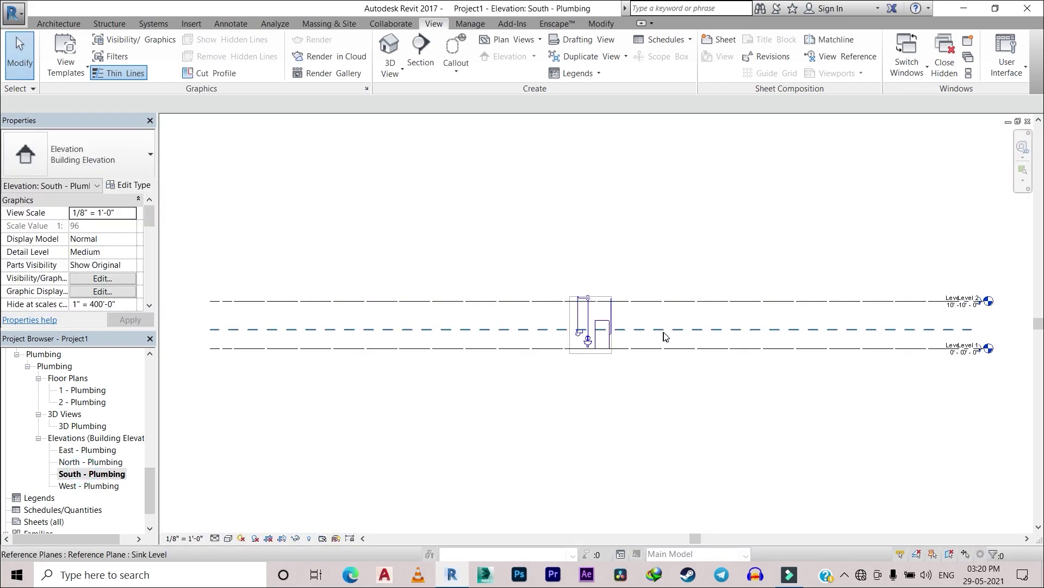
pyautogui.scroll(3, 562, 294)
pyautogui.scroll(3, 581, 261)
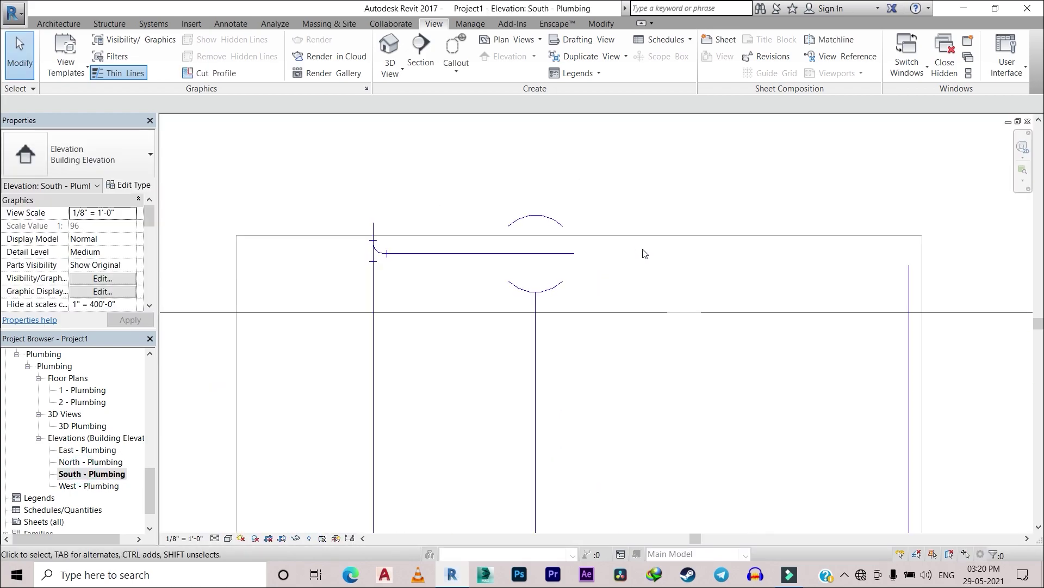
pyautogui.click(62, 26)
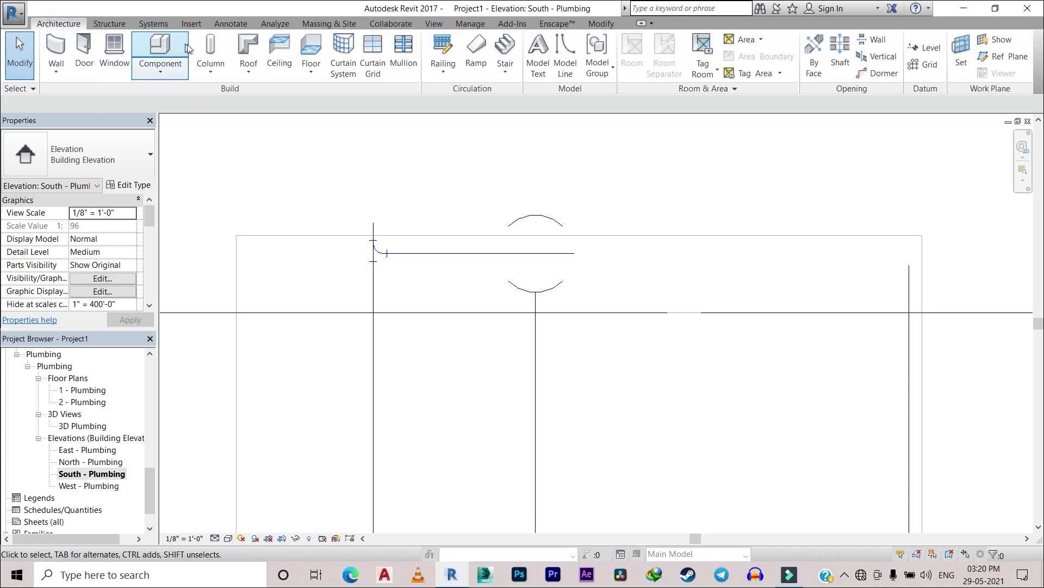
# Draw a 3/4" PVC - DWV pipe from the right riser top to the tee and check it in 3D
pyautogui.click(157, 21)
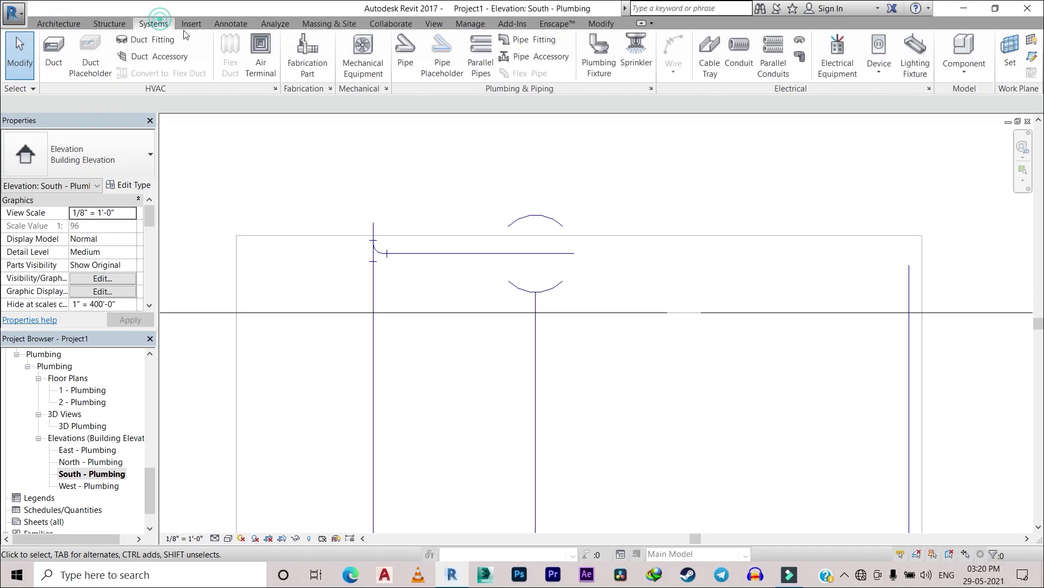
pyautogui.click(405, 48)
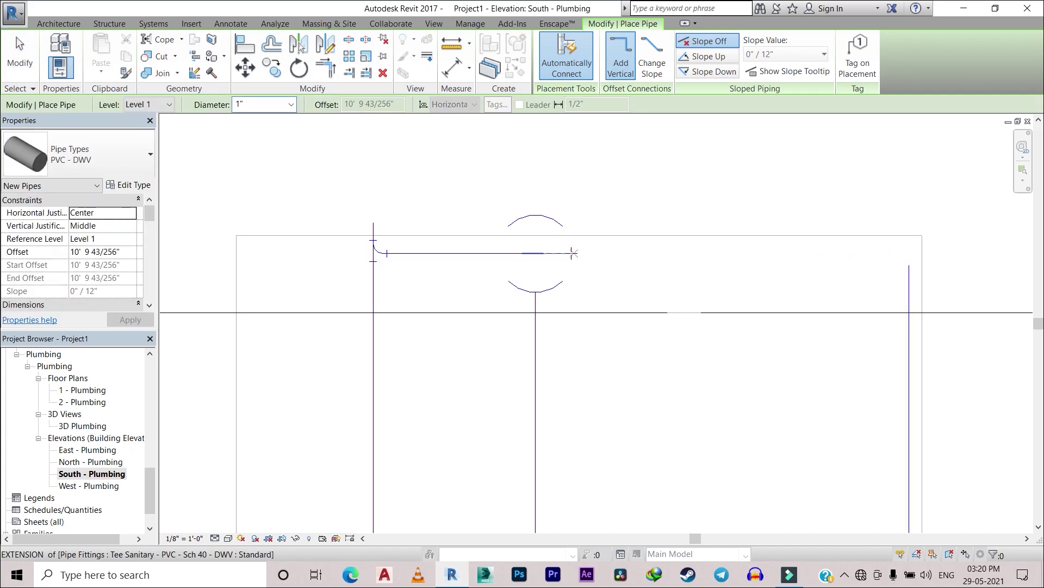
pyautogui.click(909, 253)
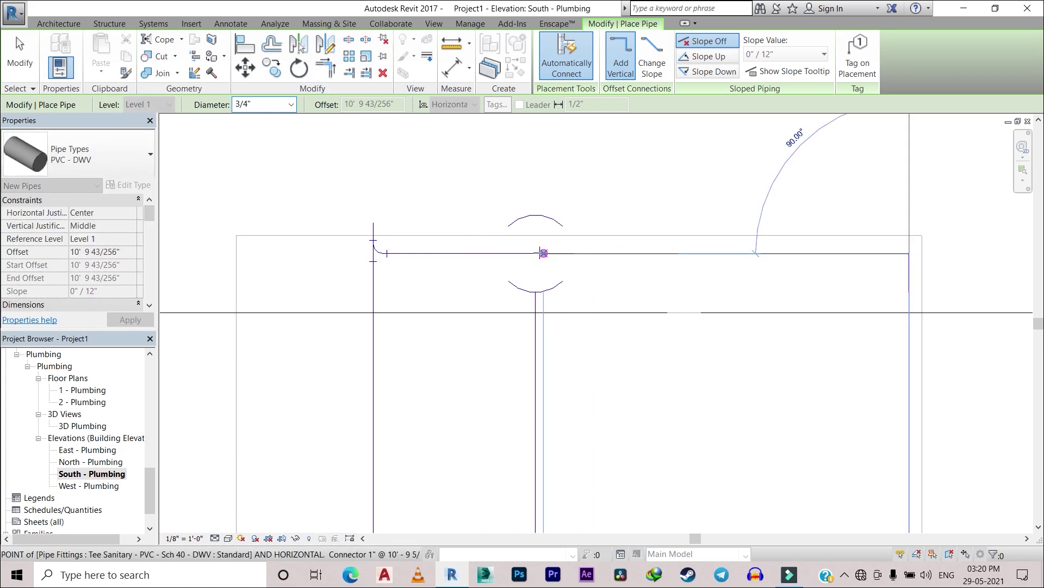
pyautogui.click(545, 254)
pyautogui.press('Escape')
pyautogui.press('Escape')
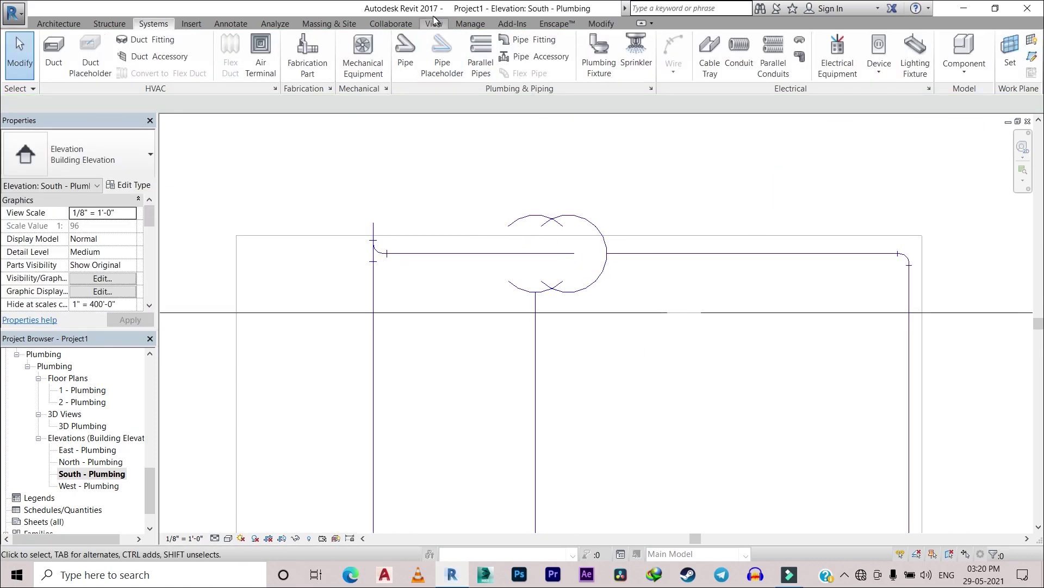
pyautogui.click(432, 23)
pyautogui.click(389, 47)
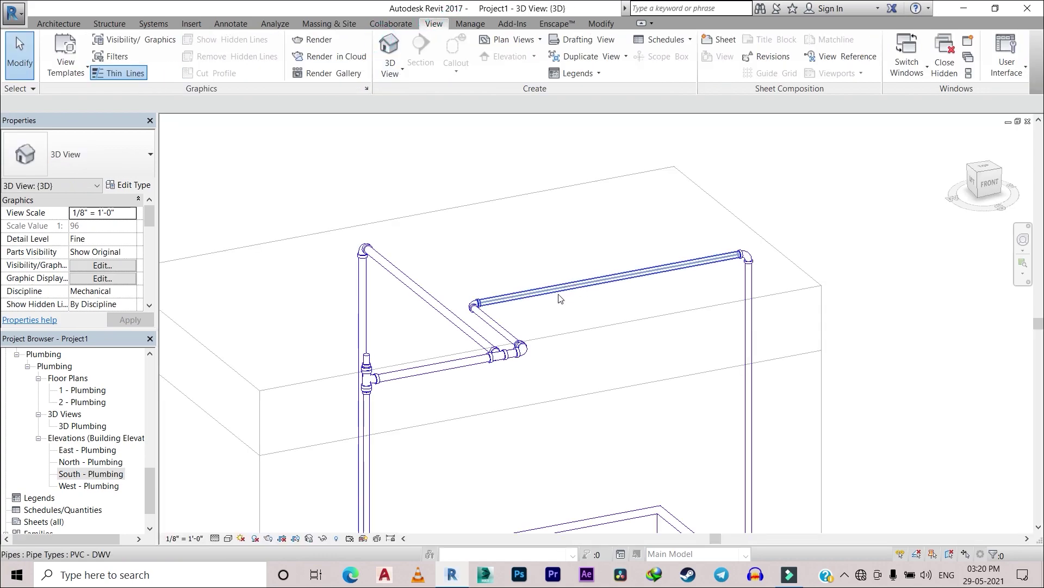
# Orbit to a front 3D view and select the sink to show its two 1/2" inlets and 1 1/2" outlet
pyautogui.moveTo(409, 278)
pyautogui.keyDown('shift'); pyautogui.mouseDown(button='middle')
pyautogui.moveTo(513, 331)
pyautogui.moveTo(530, 274)
pyautogui.moveTo(536, 381)
pyautogui.mouseUp(button='middle'); pyautogui.keyUp('shift')
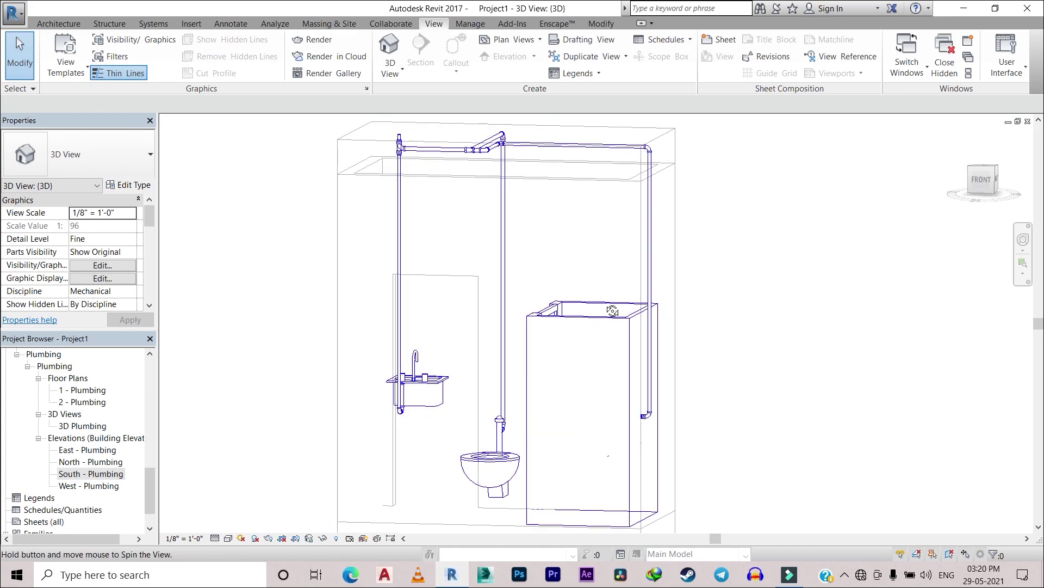
pyautogui.scroll(2, 476, 387)
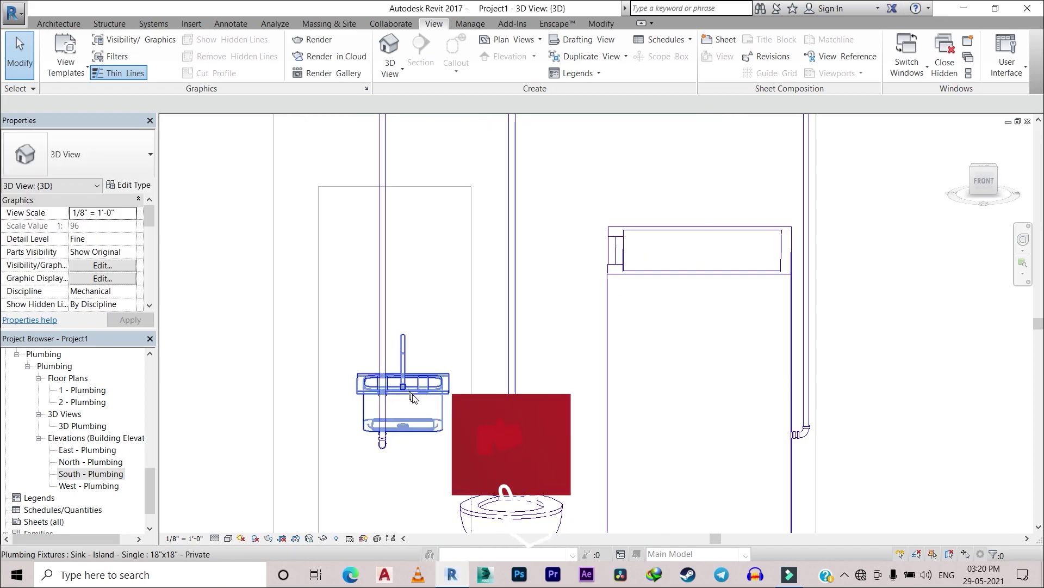
pyautogui.click(419, 386)
pyautogui.scroll(-3, 476, 393)
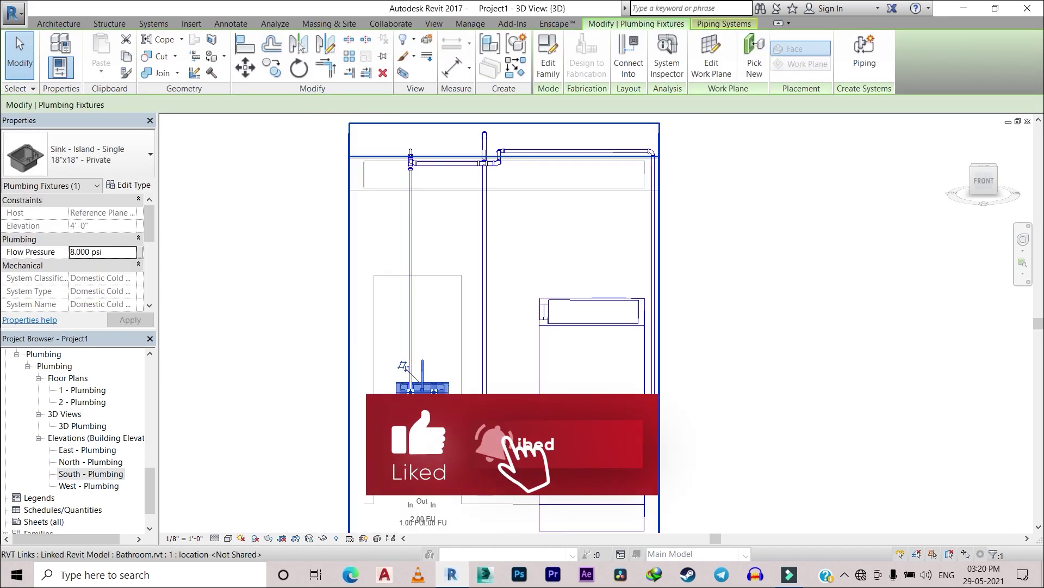
pyautogui.scroll(2, 468, 370)
pyautogui.scroll(2, 463, 352)
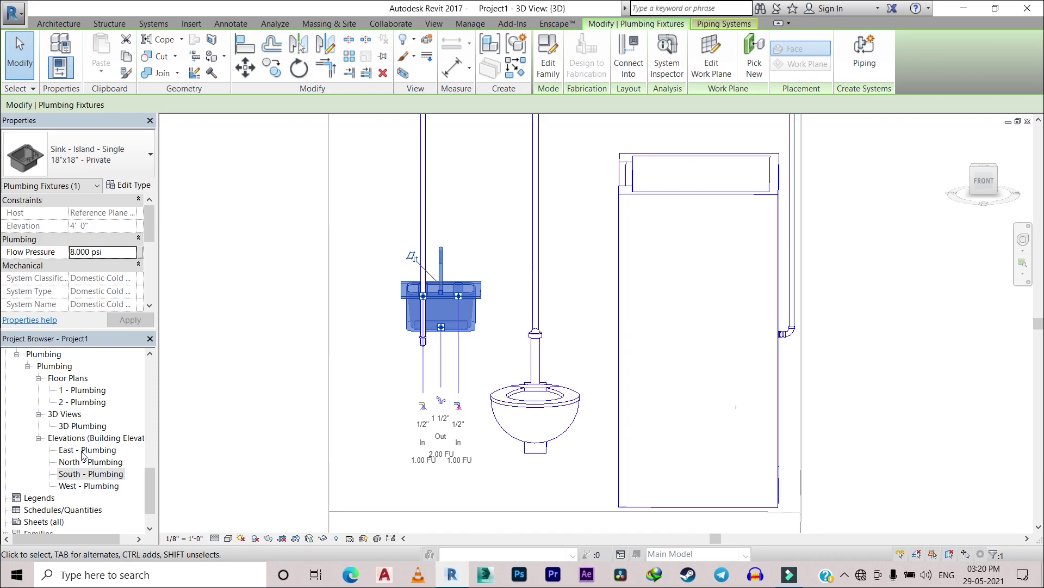
# Switch from the 1 - Plumbing plan to the East - Plumbing elevation and zoom to the sink
pyautogui.doubleClick(86, 391)
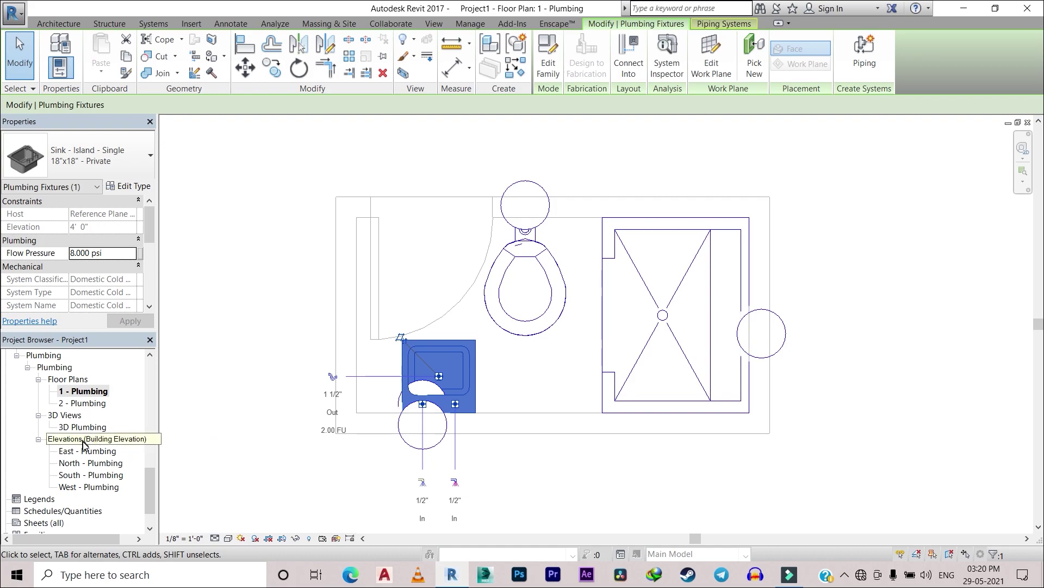
pyautogui.doubleClick(100, 451)
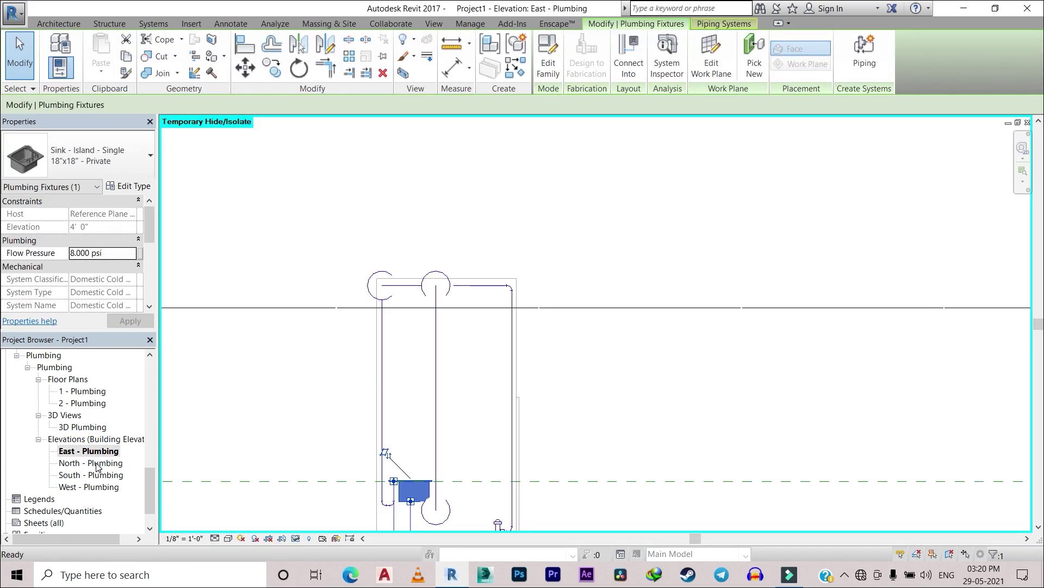
pyautogui.scroll(-2, 469, 245)
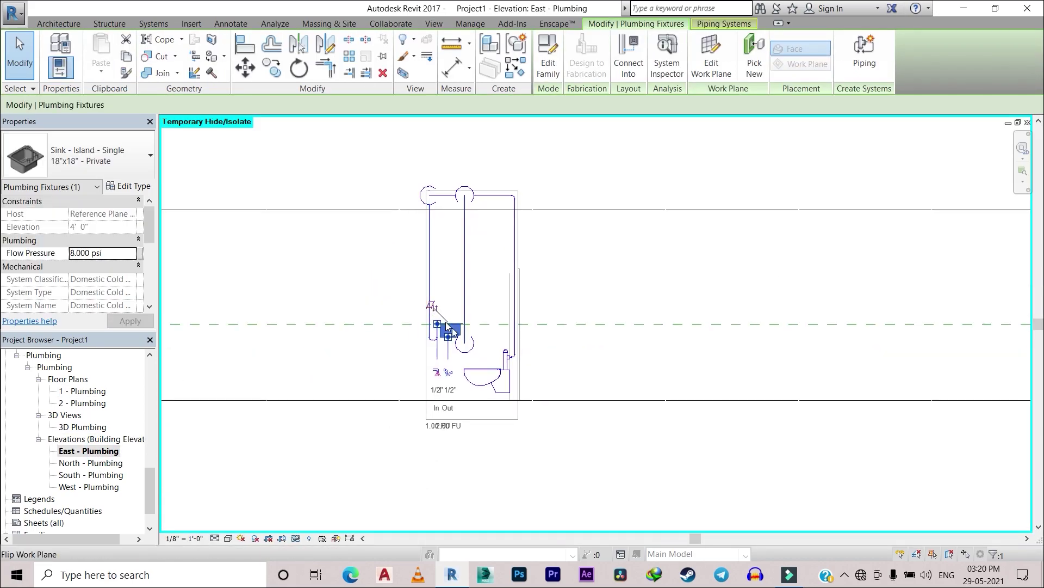
pyautogui.scroll(3, 435, 327)
pyautogui.scroll(2, 442, 459)
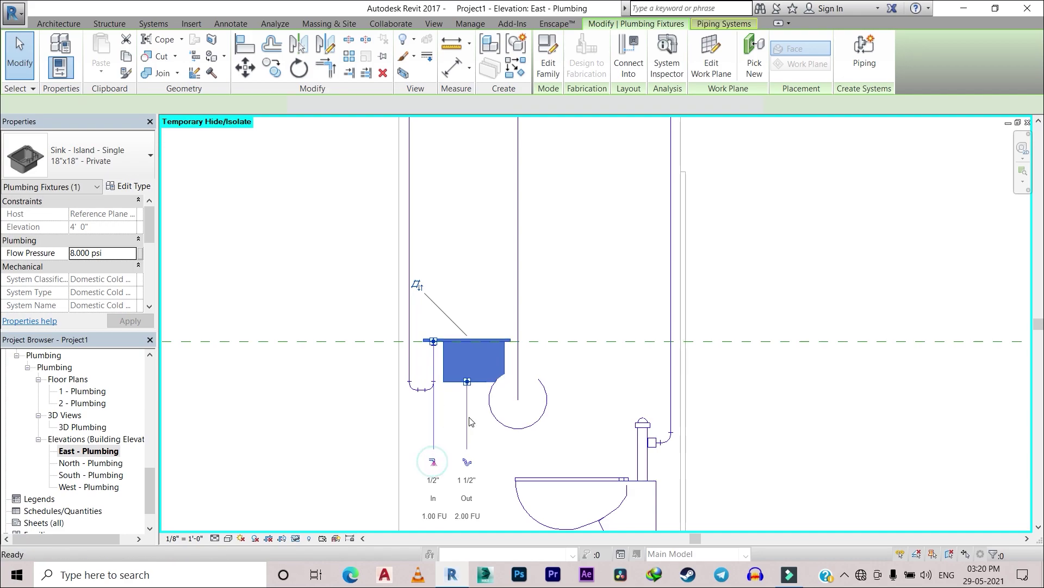
# Run a 1/2" pipe down from the sink connector, elbowing into a 3' 1" horizontal run
pyautogui.click(433, 342)
pyautogui.scroll(2, 424, 388)
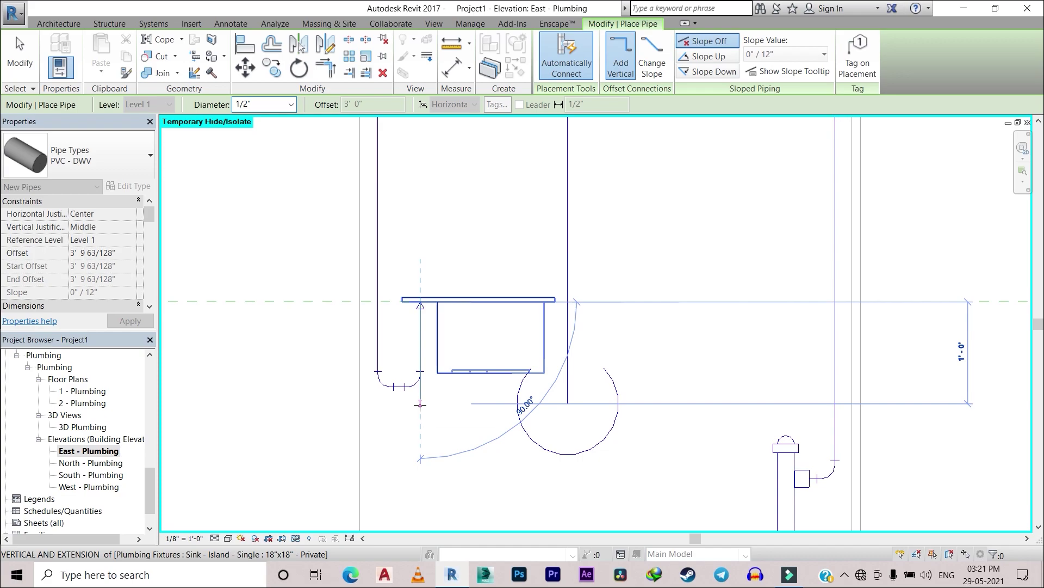
pyautogui.click(420, 396)
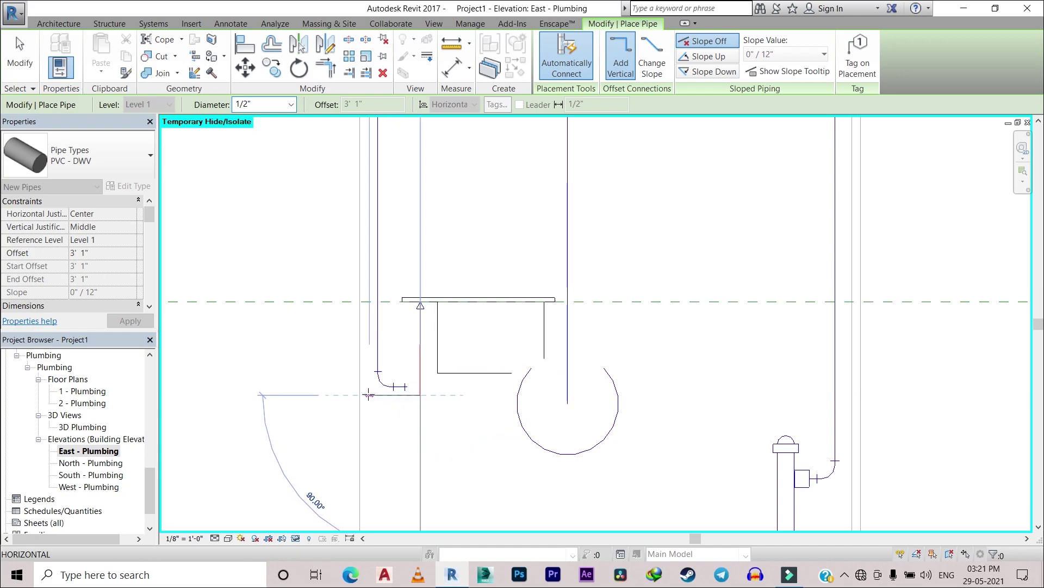
pyautogui.click(368, 393)
pyautogui.press('Escape')
pyautogui.press('Escape')
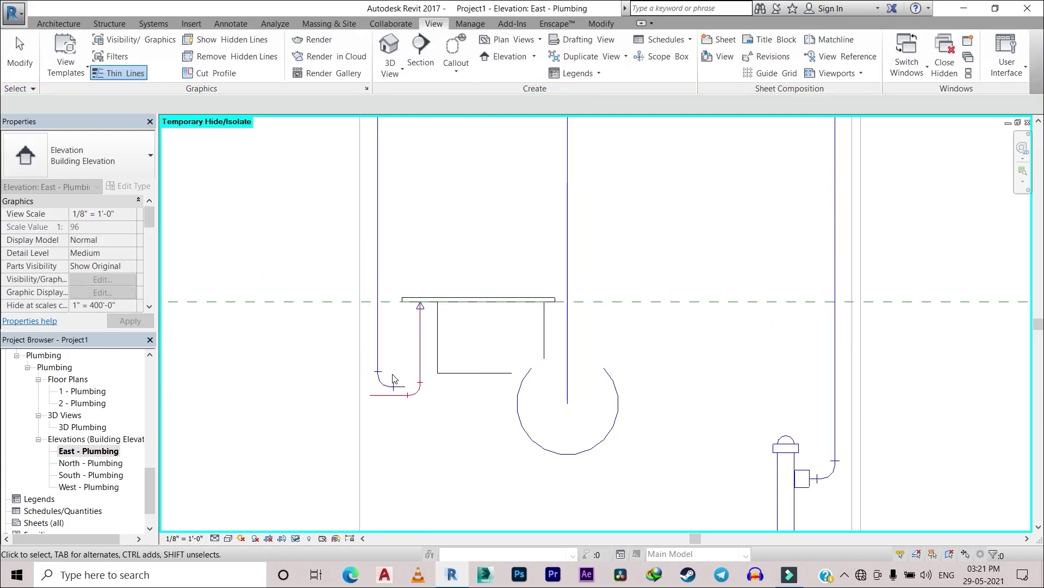
pyautogui.scroll(1, 302, 430)
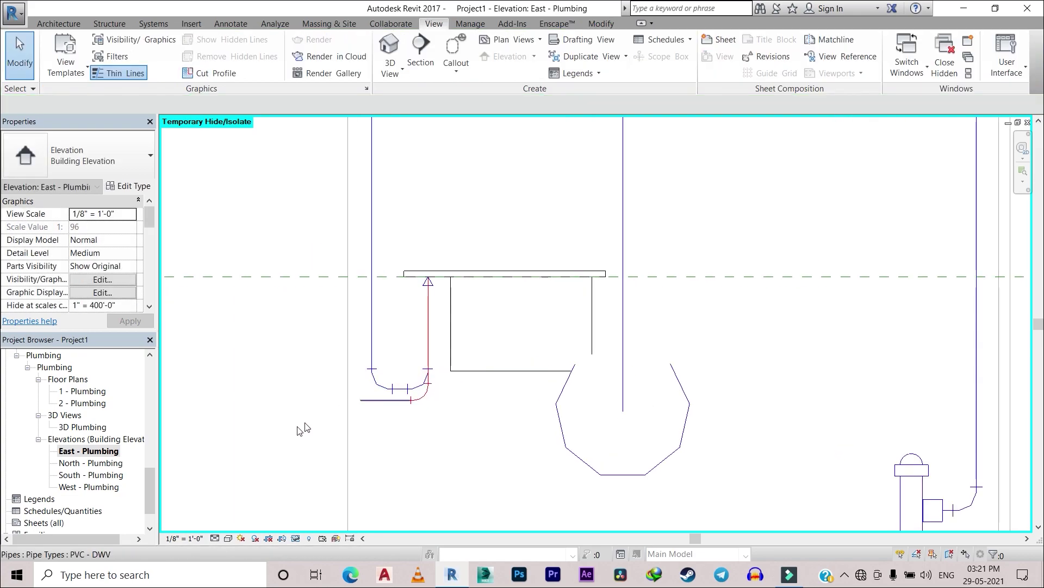
# Open the level 1 plumbing floor plan and show the architectural tools
pyautogui.doubleClick(86, 392)
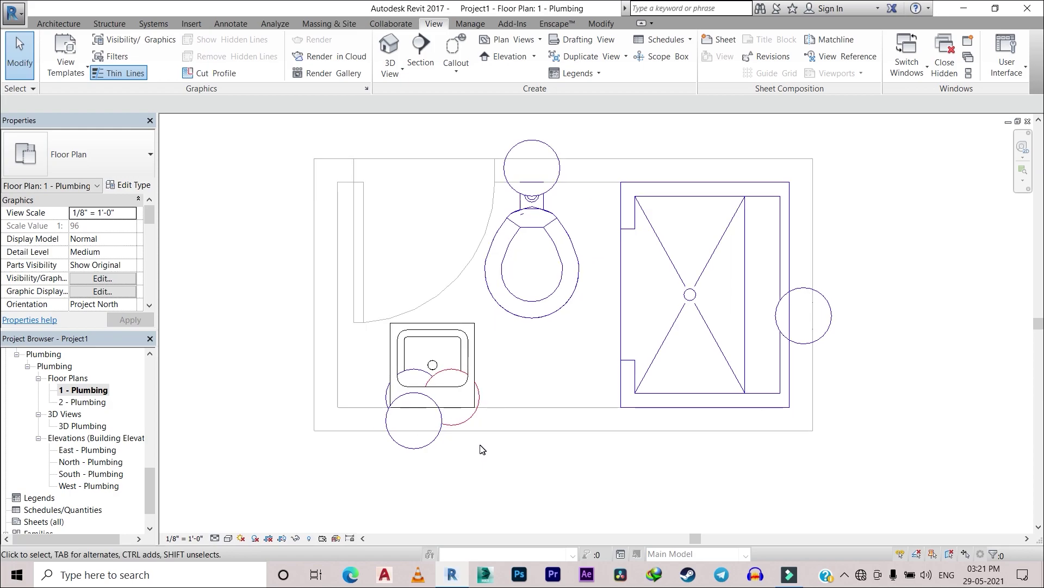
pyautogui.scroll(1, 482, 449)
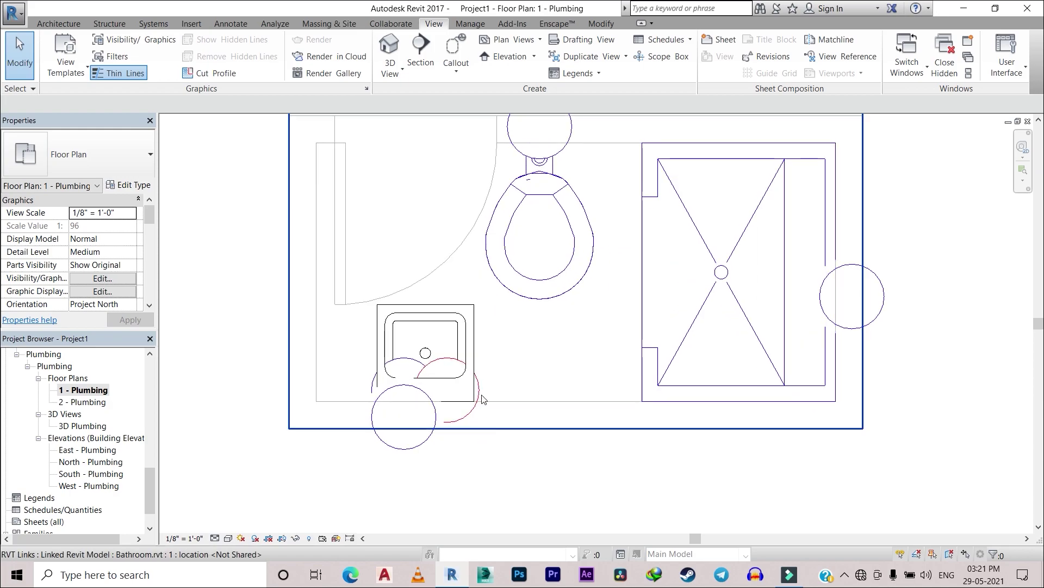
pyautogui.click(66, 25)
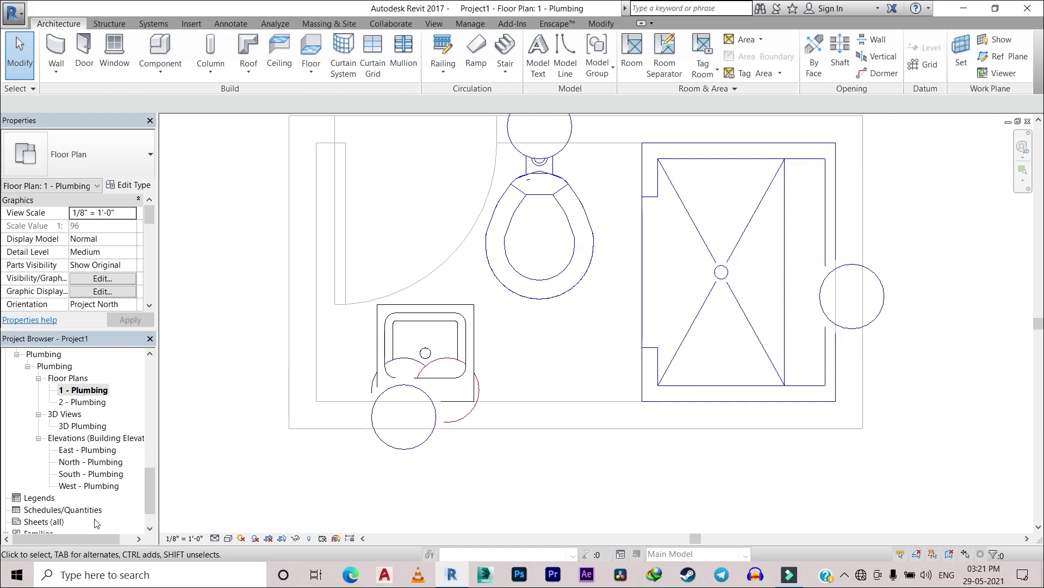
# Open the North - Plumbing elevation and start a free pipe, then cancel it
pyautogui.doubleClick(93, 462)
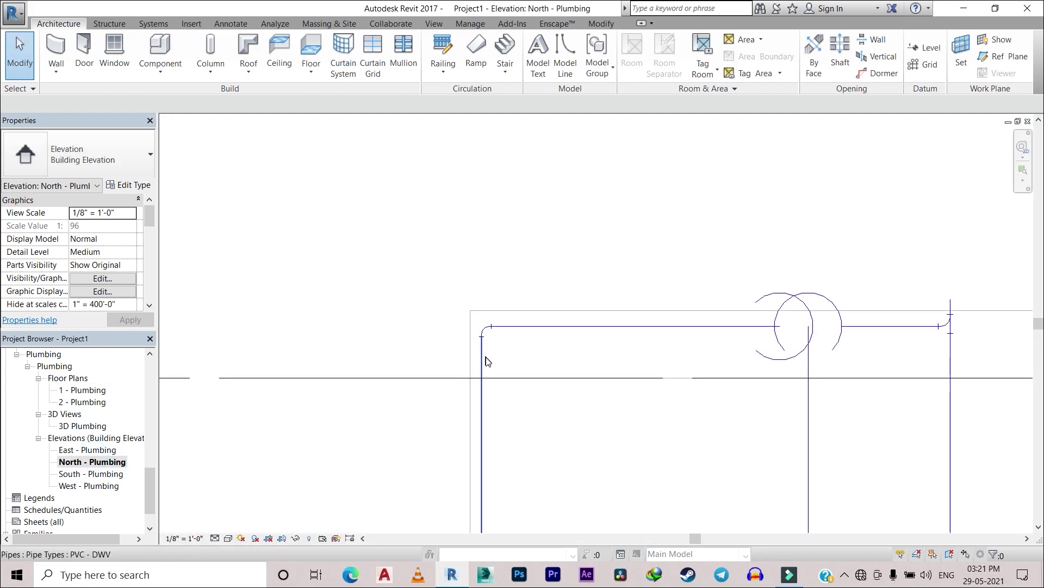
pyautogui.scroll(2, 599, 386)
pyautogui.scroll(2, 626, 392)
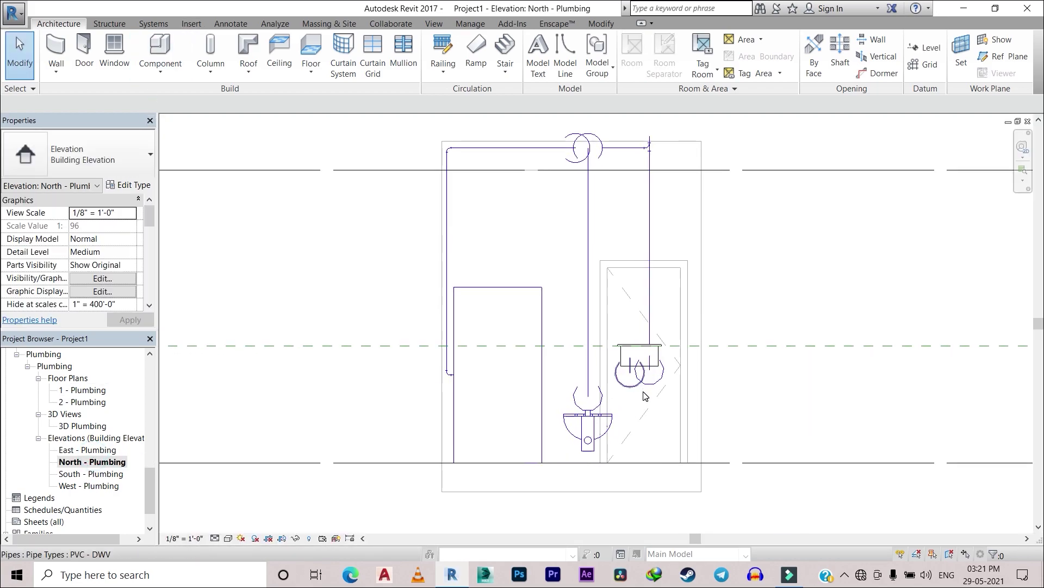
pyautogui.scroll(3, 645, 396)
pyautogui.scroll(1, 645, 396)
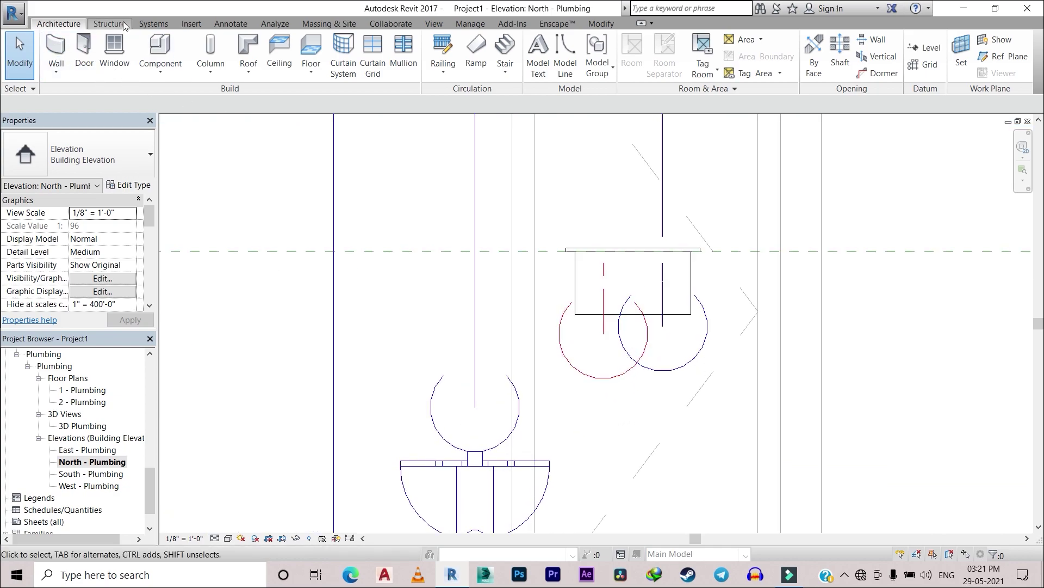
pyautogui.click(153, 24)
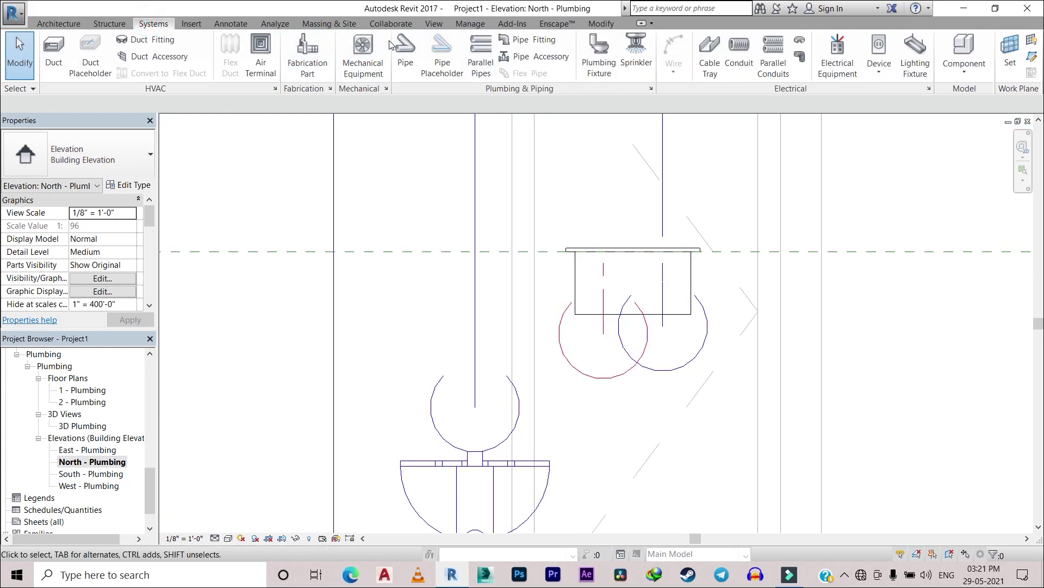
pyautogui.click(409, 46)
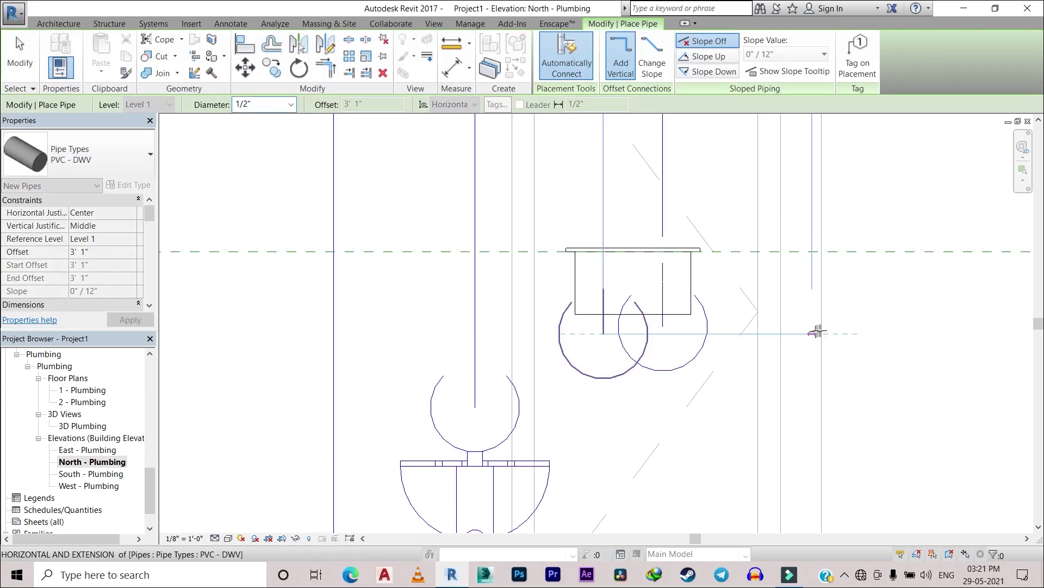
pyautogui.click(849, 333)
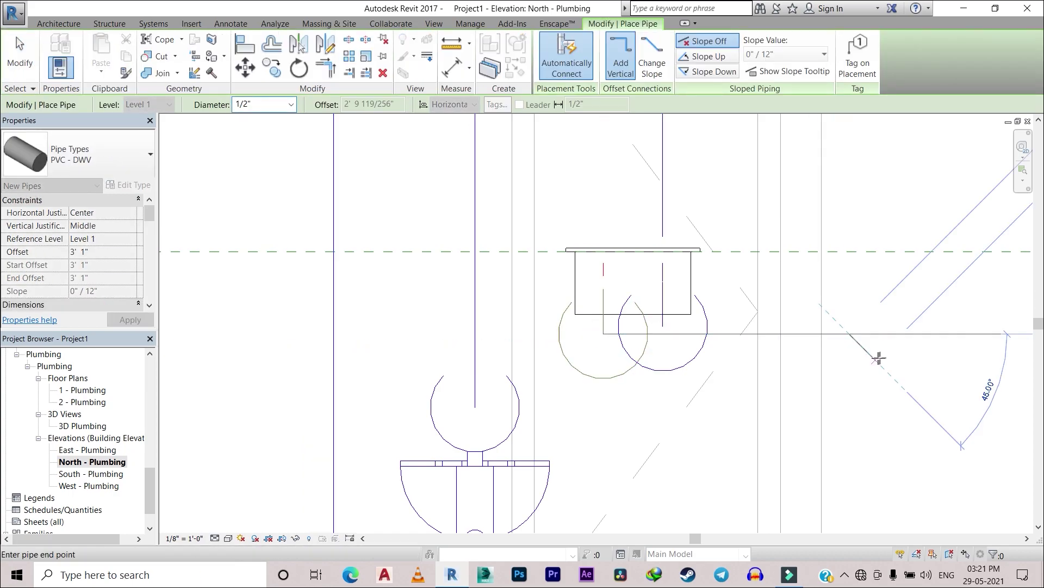
pyautogui.press('Escape')
pyautogui.press('Escape')
# Draw a 3/4" pipe stub from the shower stall's inlet, triggering the PVC - DWV segment warning
pyautogui.scroll(-1, 509, 311)
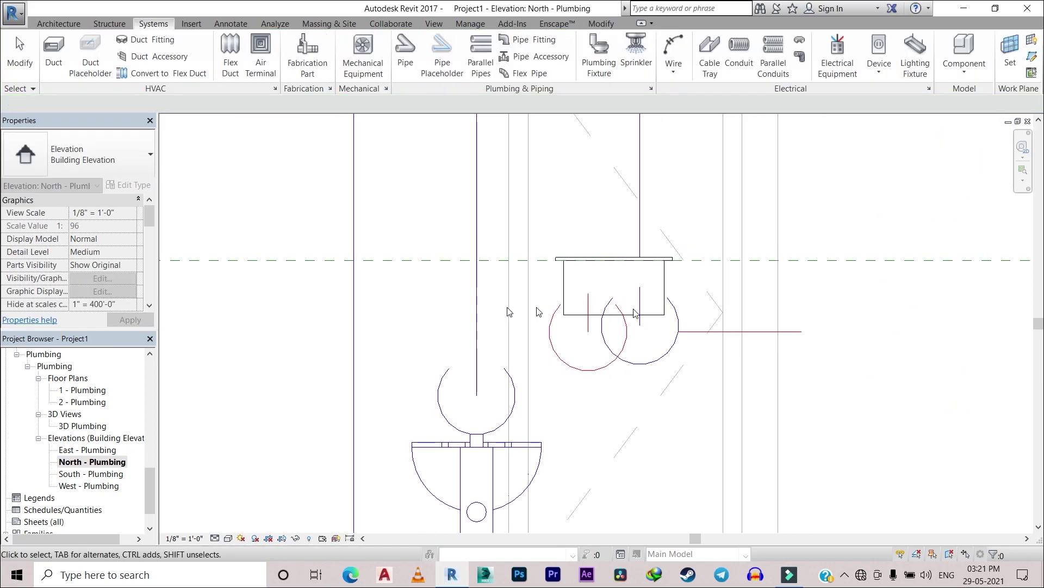
pyautogui.scroll(-1, 635, 314)
pyautogui.scroll(-1, 789, 305)
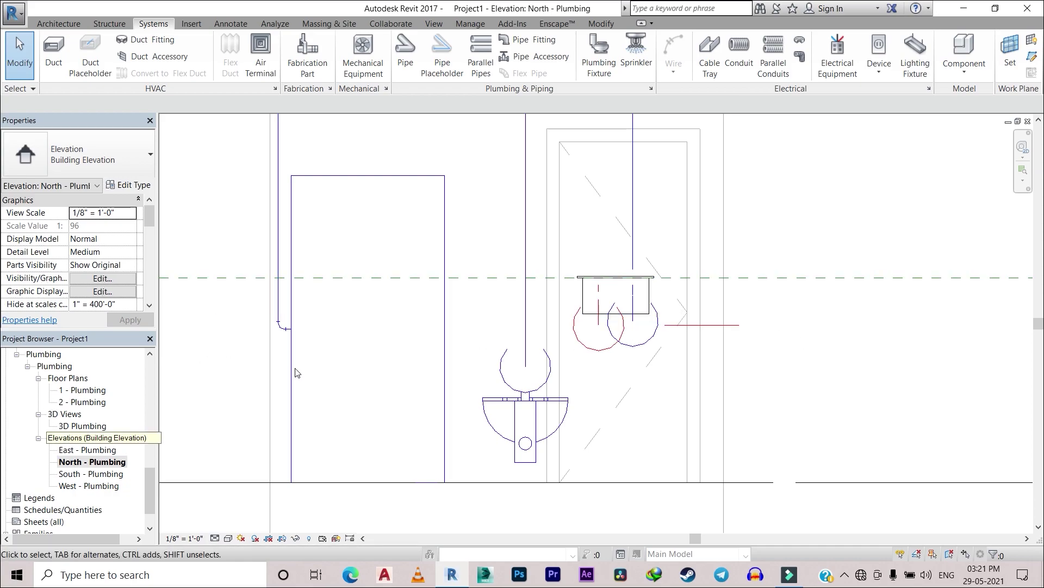
pyautogui.scroll(1, 338, 378)
pyautogui.scroll(2, 398, 345)
pyautogui.scroll(2, 408, 346)
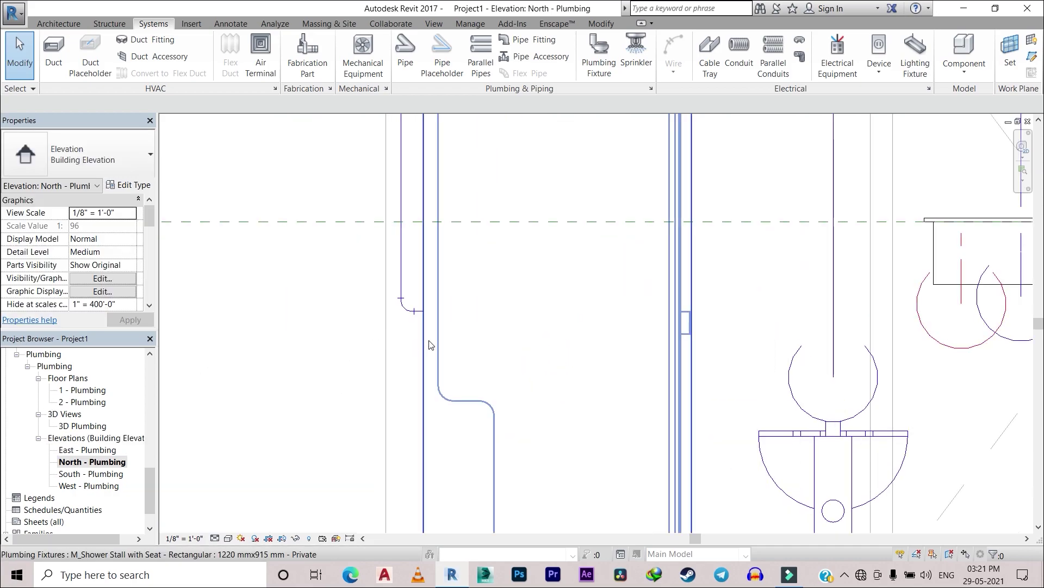
pyautogui.click(430, 344)
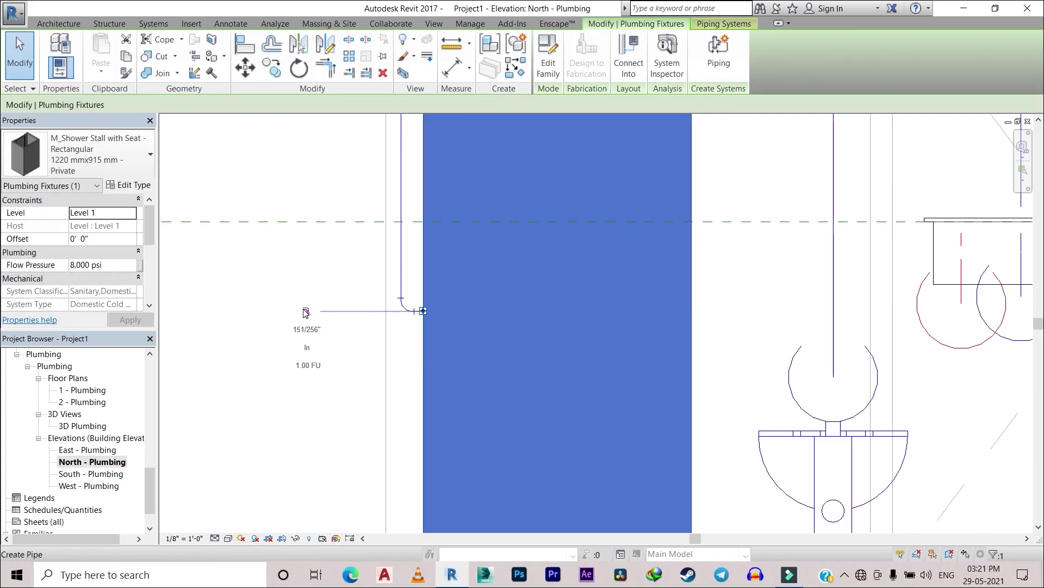
pyautogui.click(303, 311)
pyautogui.scroll(1, 379, 312)
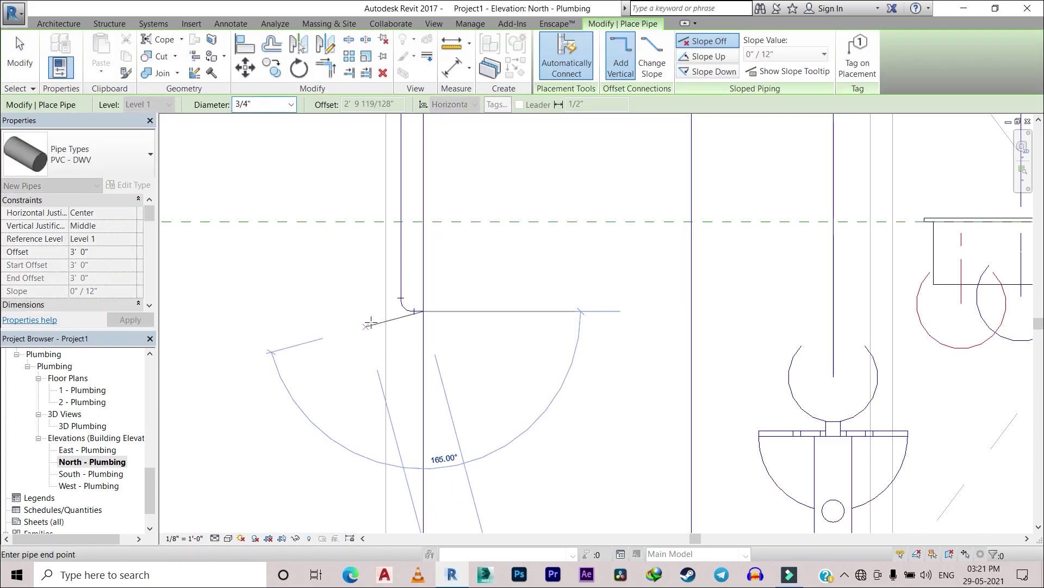
pyautogui.scroll(2, 400, 310)
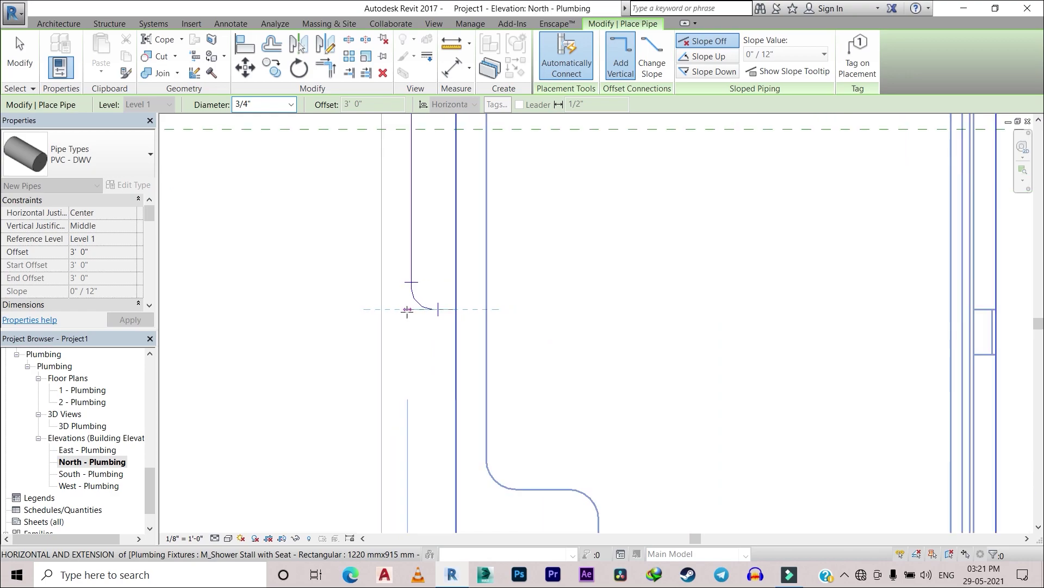
pyautogui.click(407, 309)
pyautogui.press('Escape')
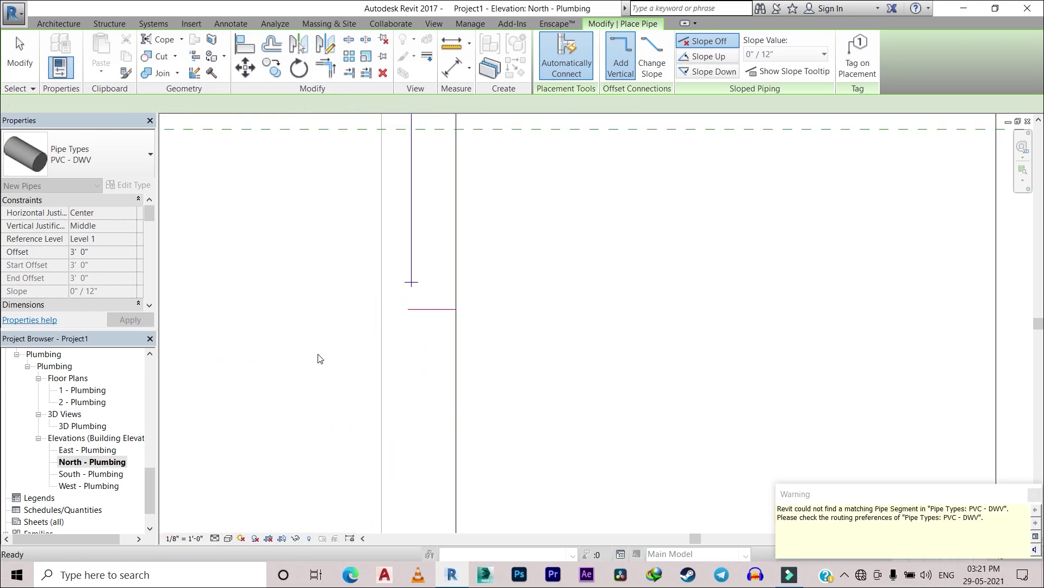
pyautogui.press('Escape')
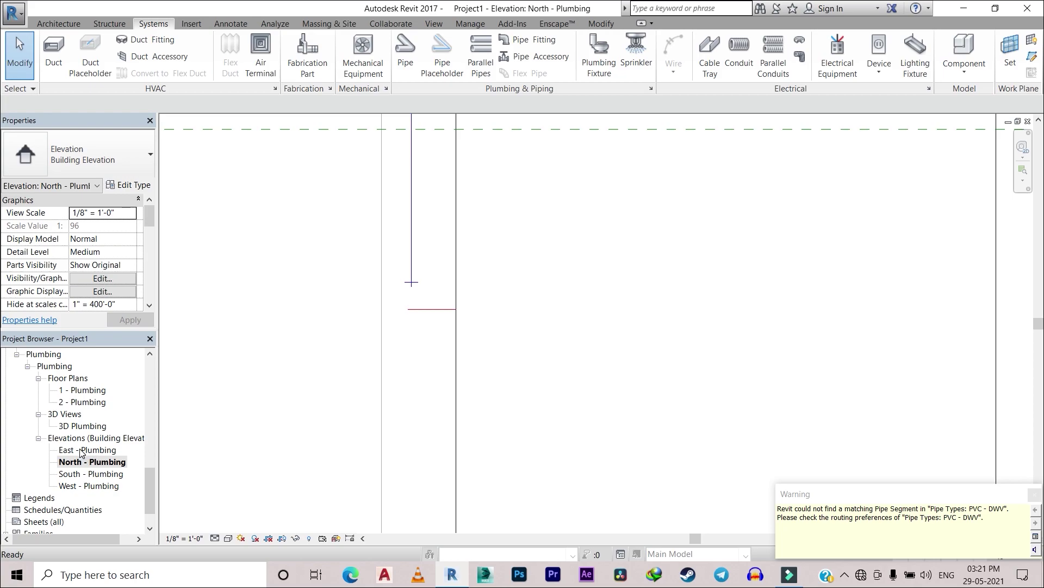
# Open the East - Plumbing elevation and adjust the zoom
pyautogui.doubleClick(81, 450)
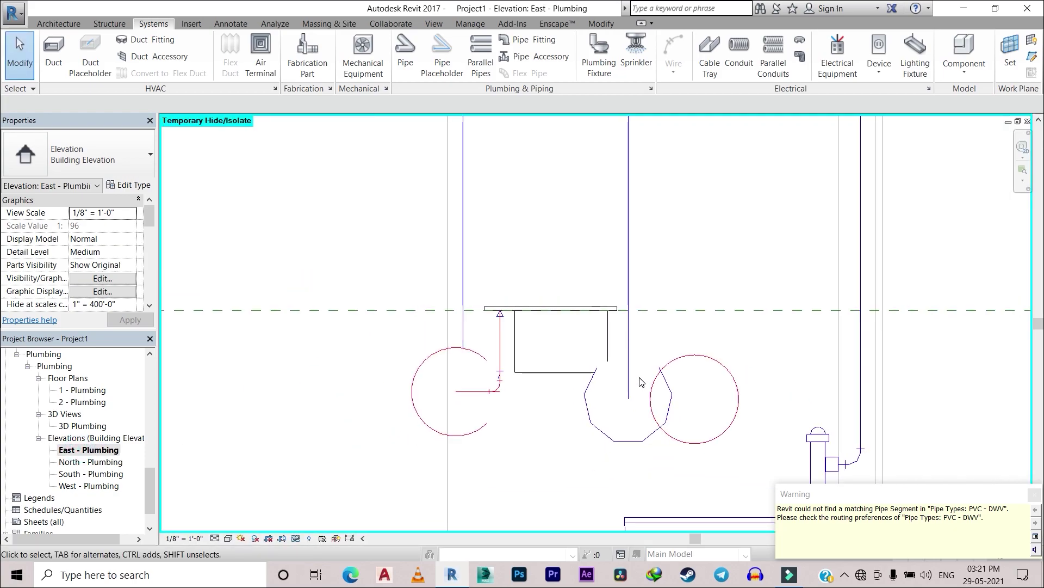
pyautogui.scroll(-5, 610, 370)
pyautogui.scroll(-2, 580, 359)
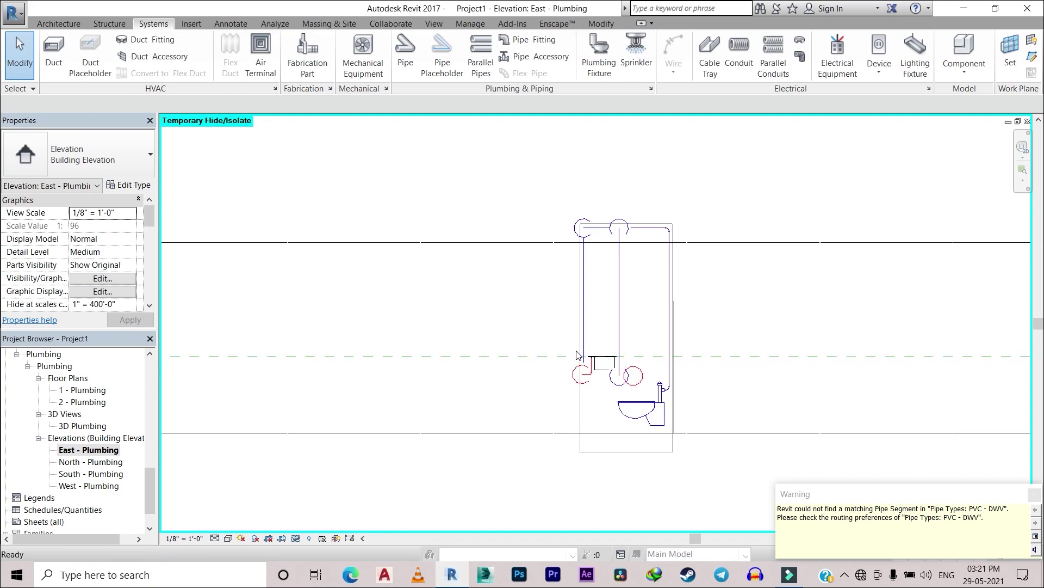
pyautogui.scroll(2, 598, 381)
pyautogui.scroll(2, 627, 411)
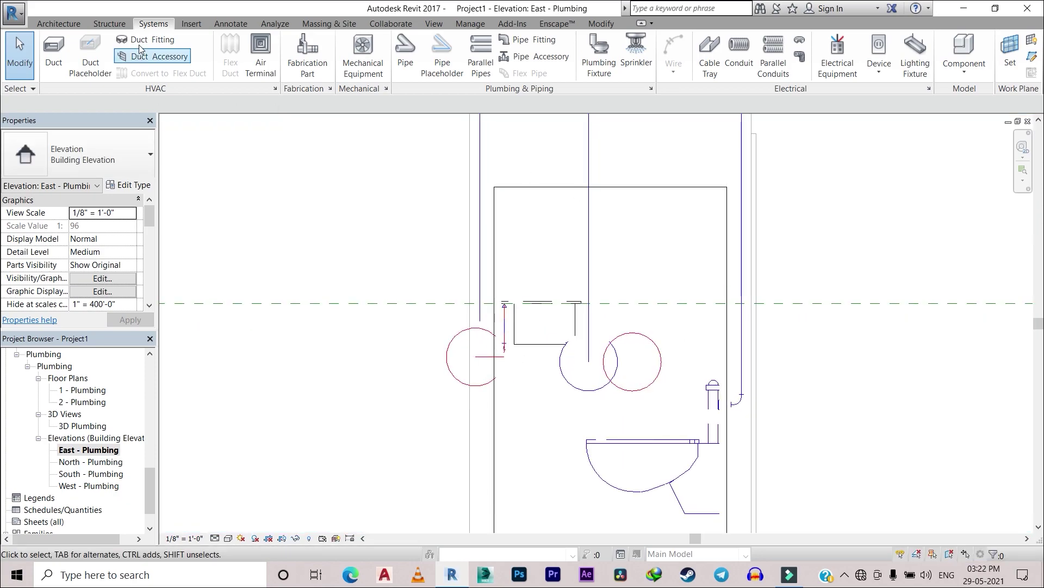
# Draw a 3/4" pipe across, down and along at 2' 4" with an elbow, then open North - Plumbing
pyautogui.click(406, 51)
pyautogui.scroll(1, 648, 362)
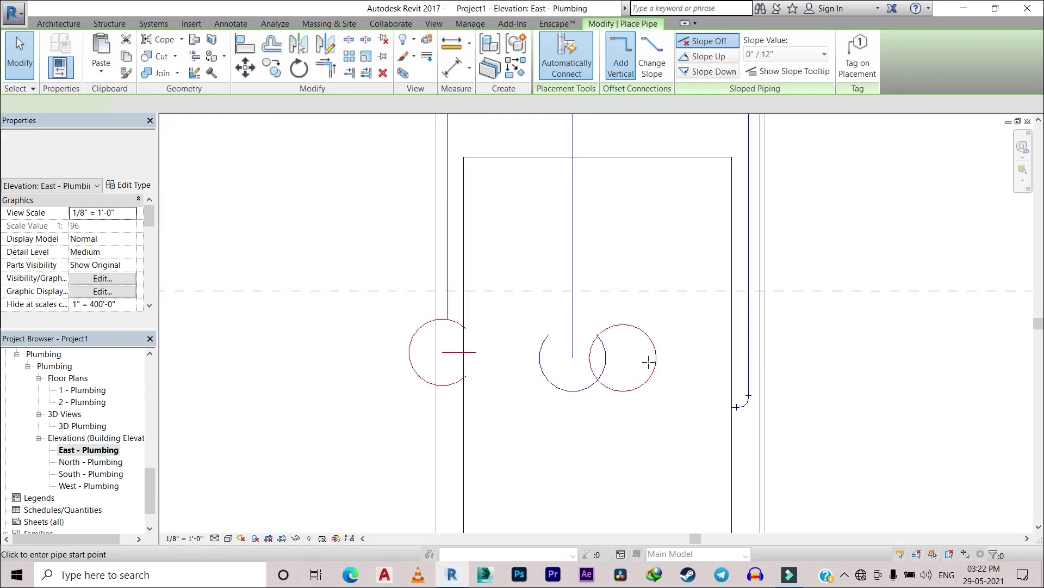
pyautogui.click(623, 357)
pyautogui.scroll(2, 527, 356)
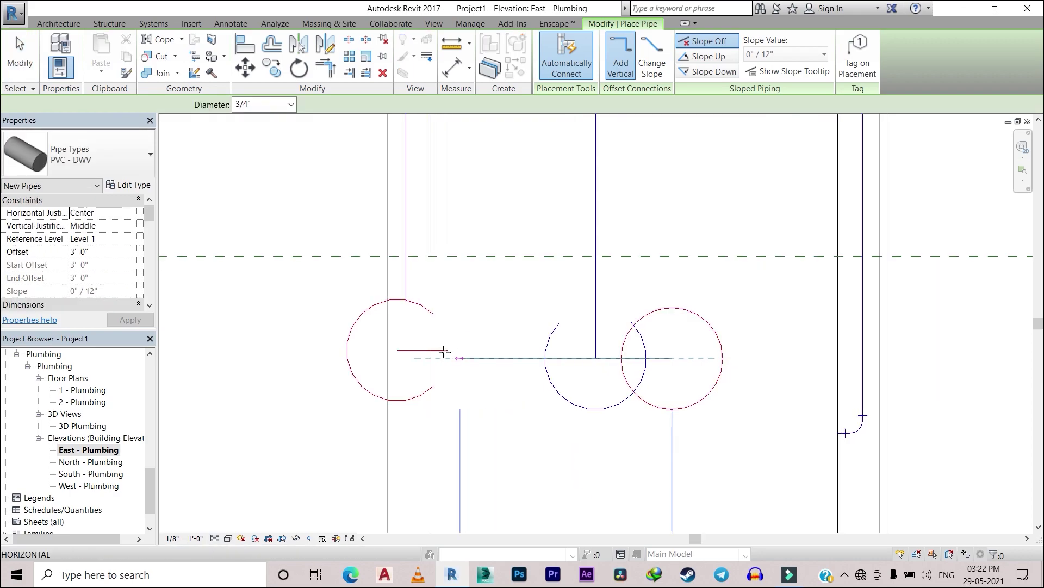
pyautogui.click(397, 358)
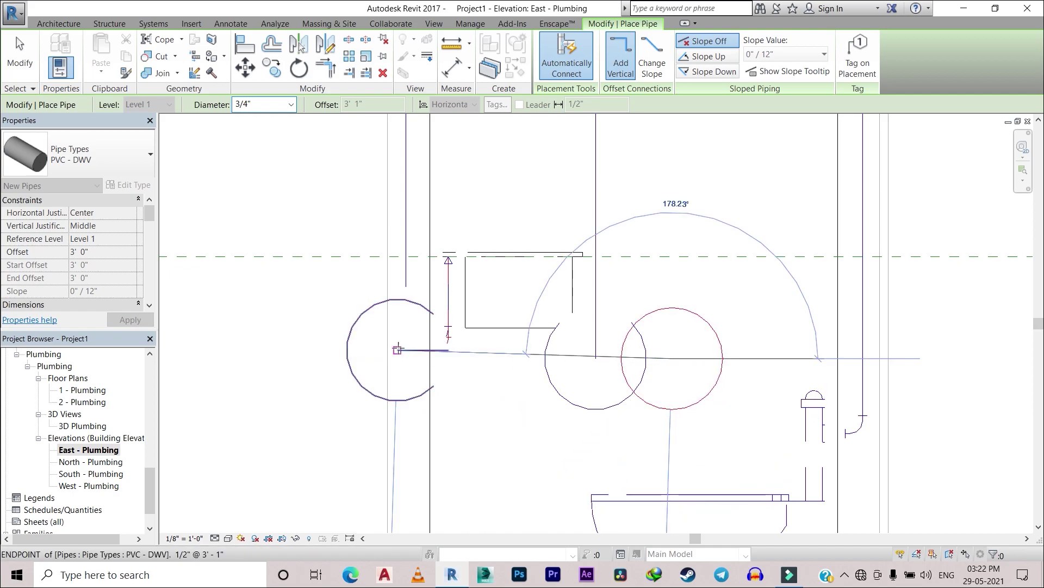
pyautogui.click(580, 419)
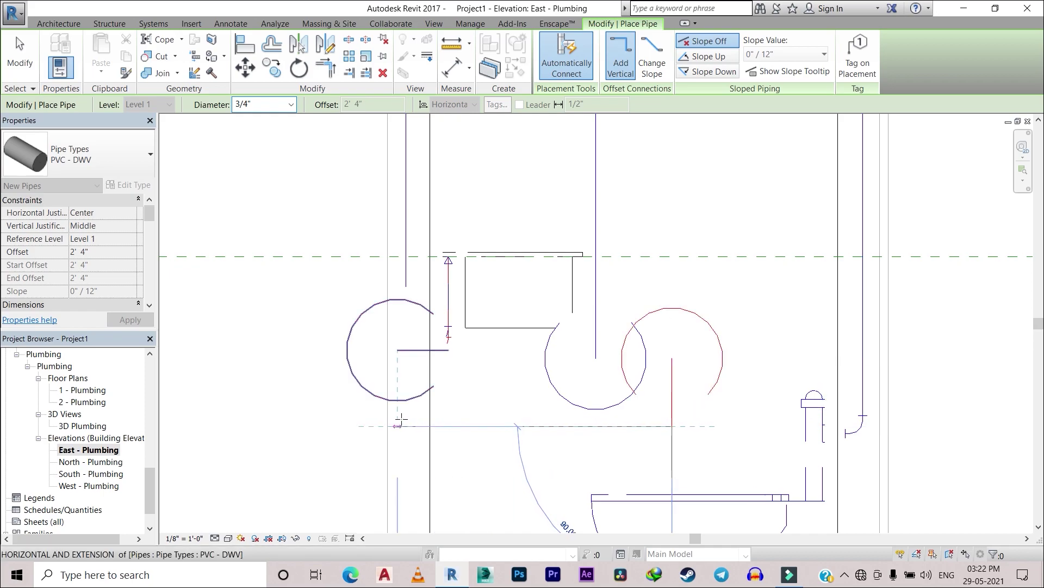
pyautogui.click(385, 418)
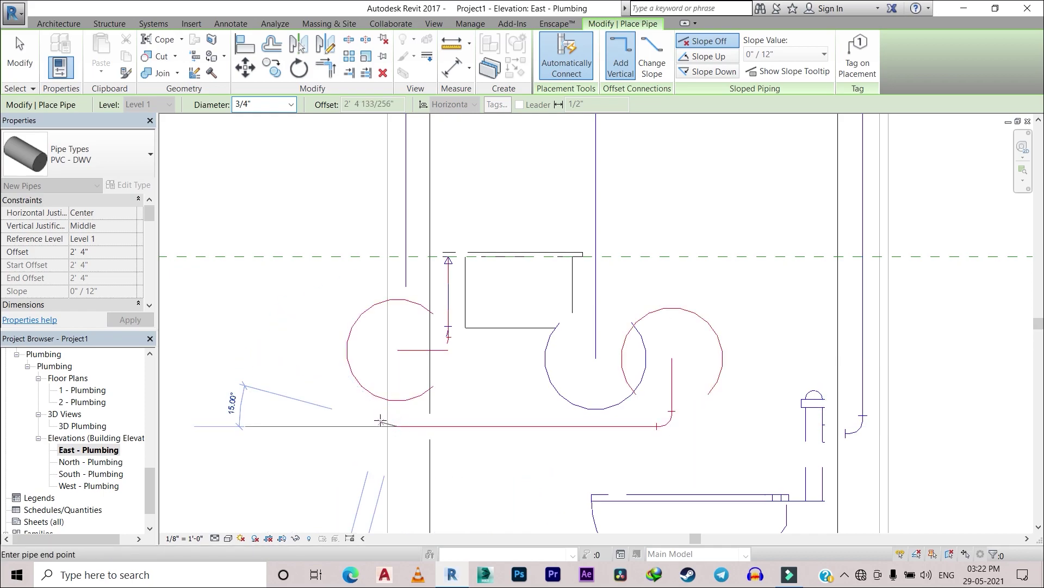
pyautogui.press('Escape')
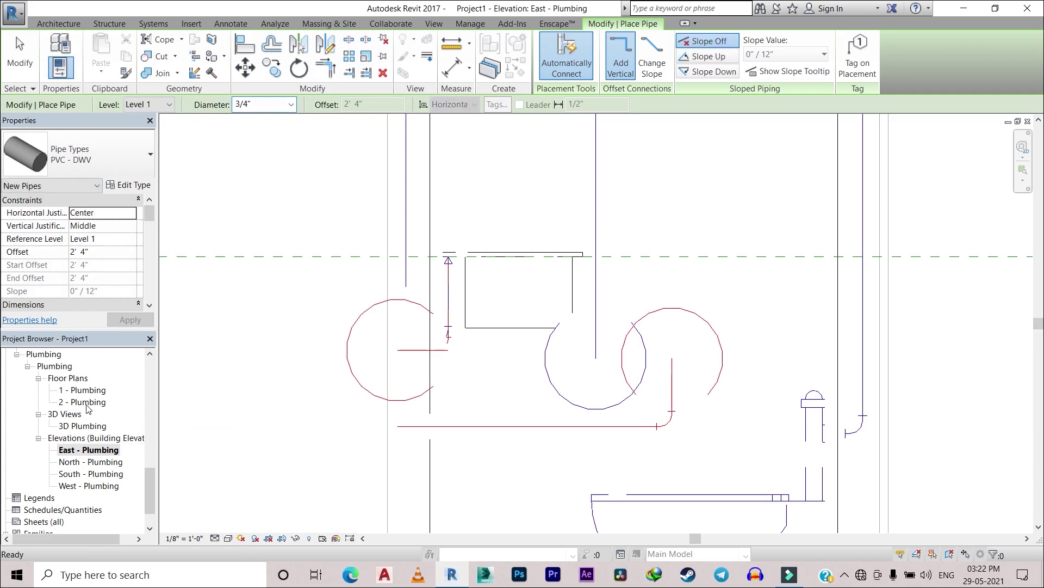
pyautogui.doubleClick(85, 462)
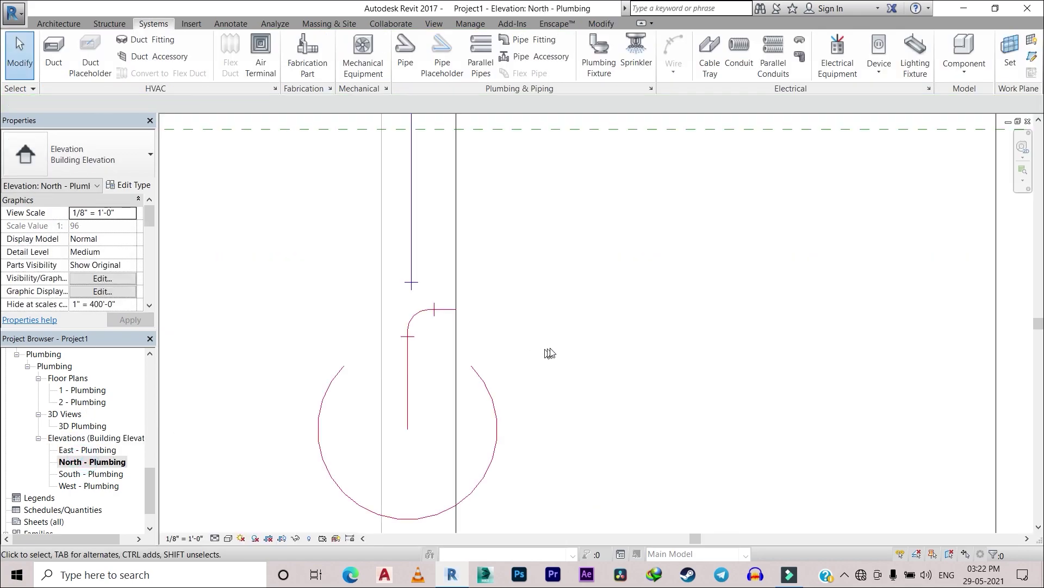
# Run a 3/4" horizontal pipe at 2' 4" from the left fixture's elbow toward the shower
pyautogui.scroll(-1, 549, 355)
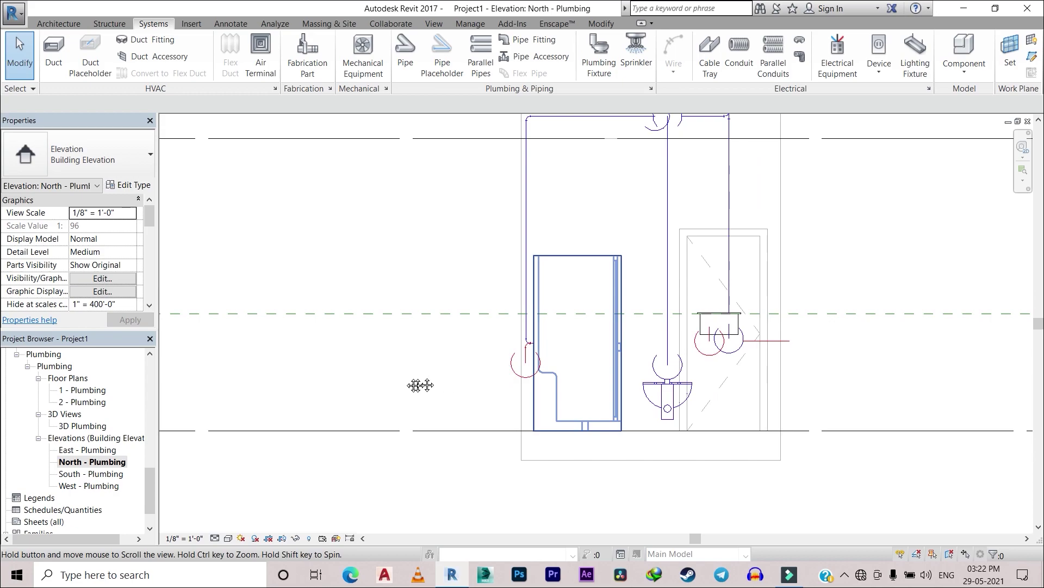
pyautogui.moveTo(544, 353); pyautogui.dragTo(388, 393, button='middle')
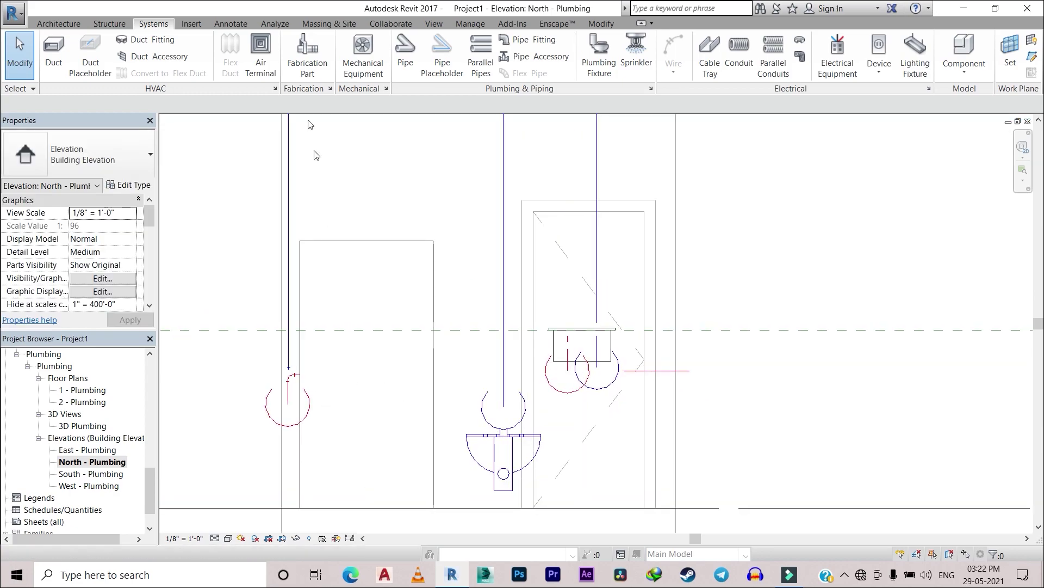
pyautogui.click(405, 51)
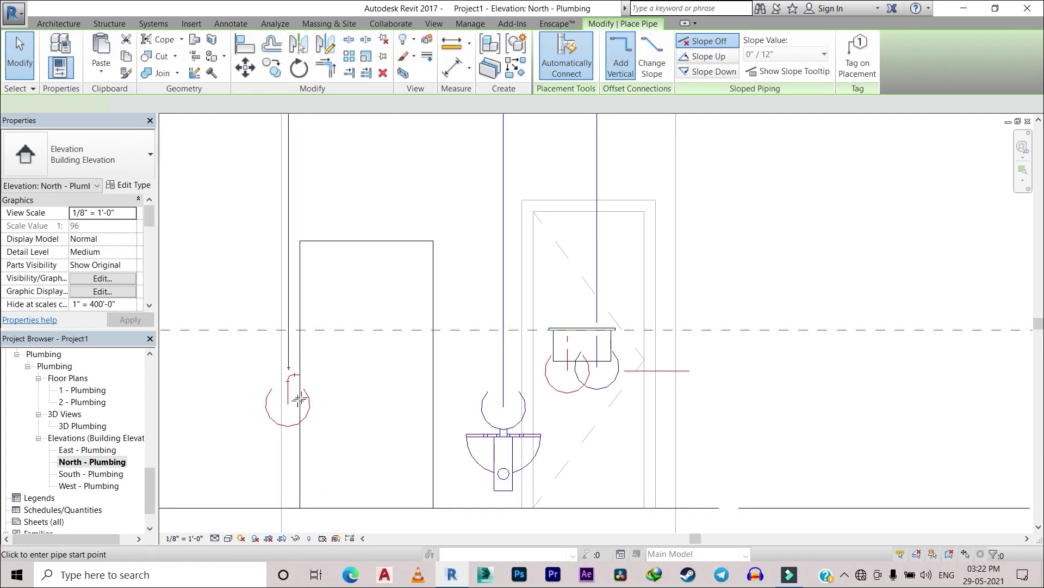
pyautogui.scroll(1, 305, 381)
pyautogui.click(276, 414)
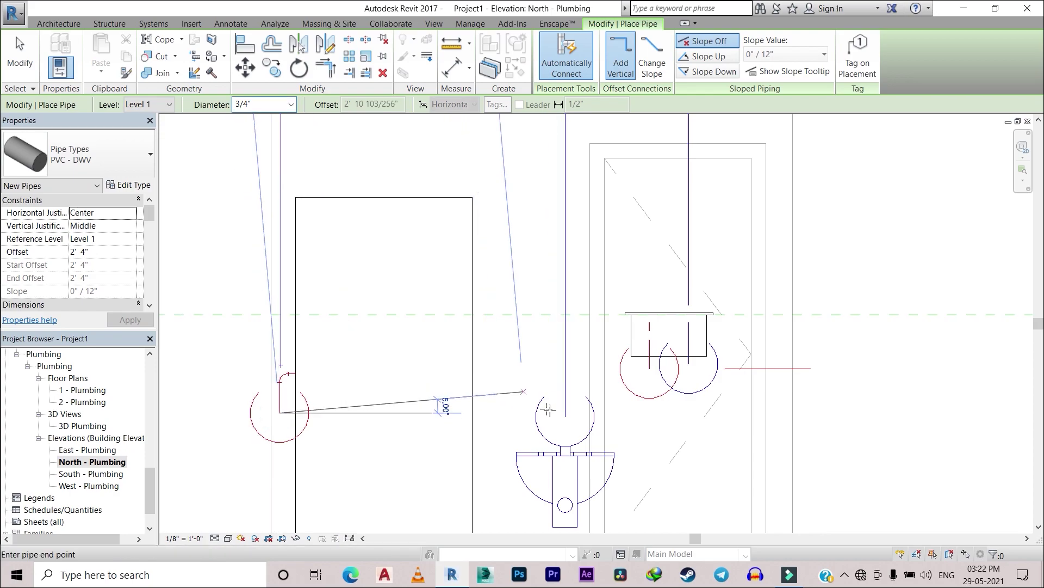
pyautogui.click(794, 413)
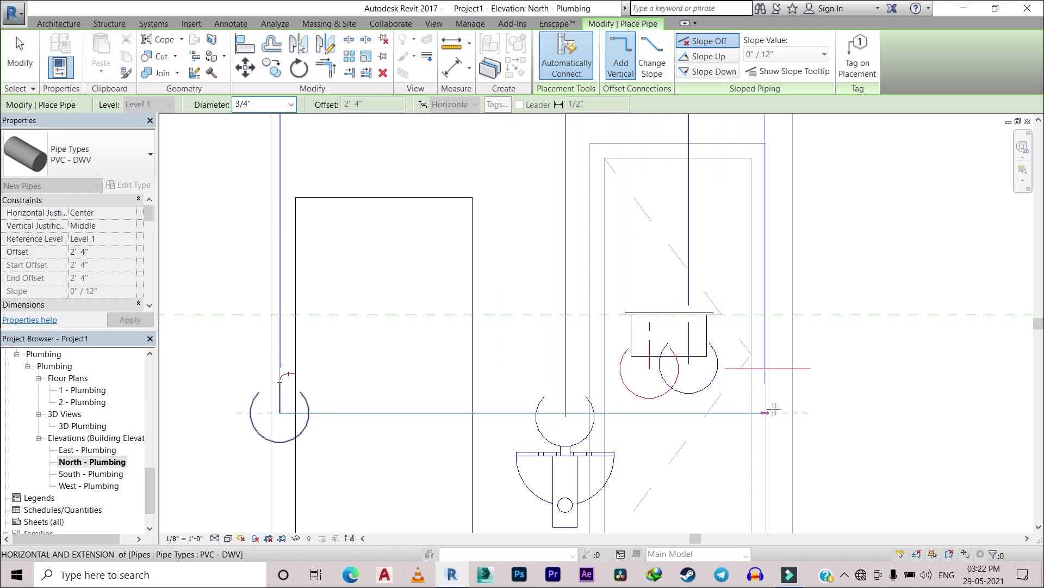
pyautogui.click(811, 412)
pyautogui.press('Escape')
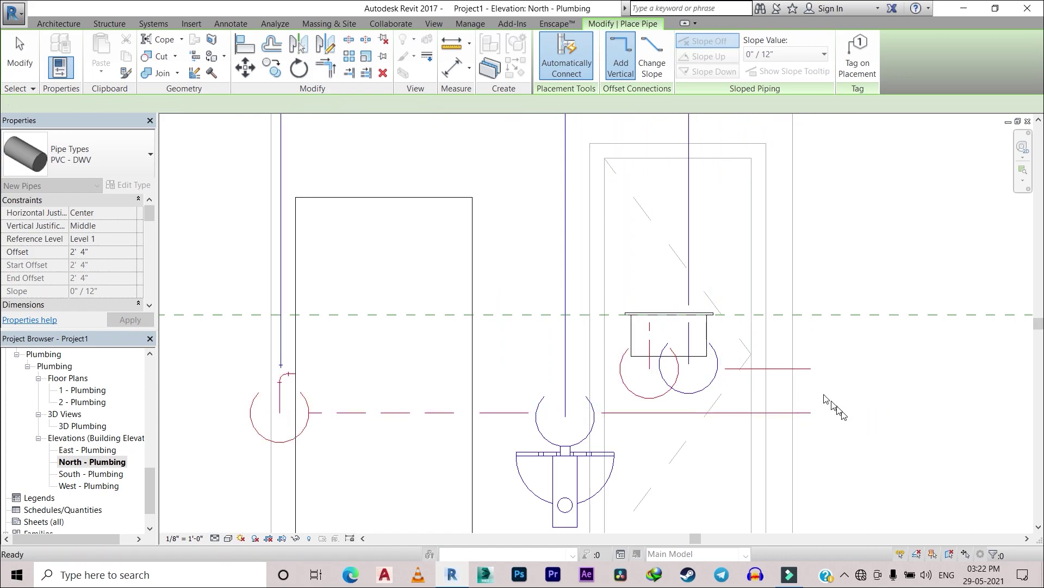
pyautogui.press('Escape')
# Open the default 3D view, orbit around it and inspect the shower stall and wall-mounted toilet
pyautogui.click(435, 24)
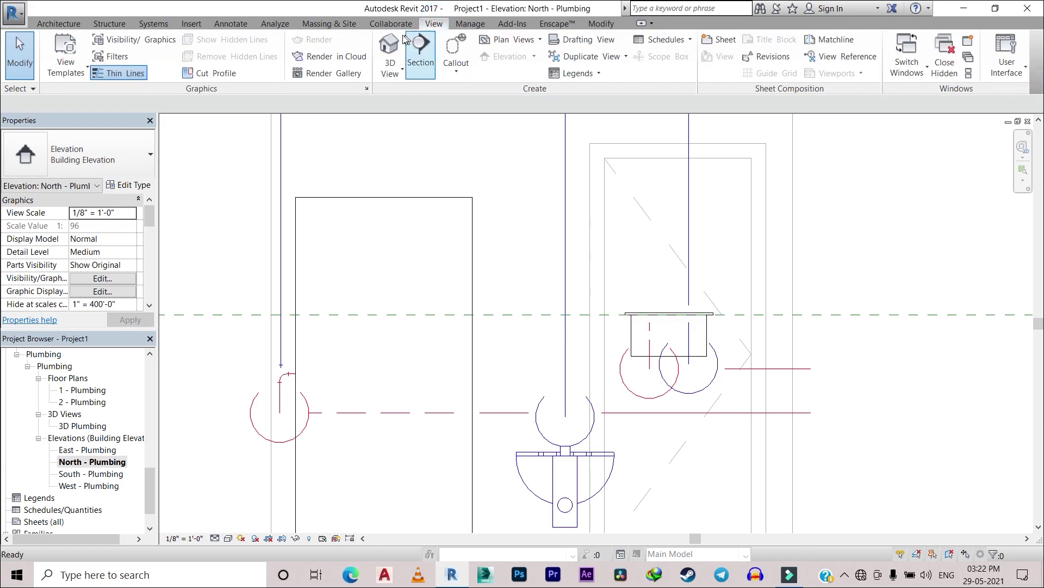
pyautogui.click(390, 52)
pyautogui.moveTo(503, 352)
pyautogui.keyDown('shift'); pyautogui.mouseDown(button='middle')
pyautogui.moveTo(688, 368)
pyautogui.moveTo(530, 325)
pyautogui.moveTo(183, 330)
pyautogui.mouseUp(button='middle'); pyautogui.keyUp('shift')
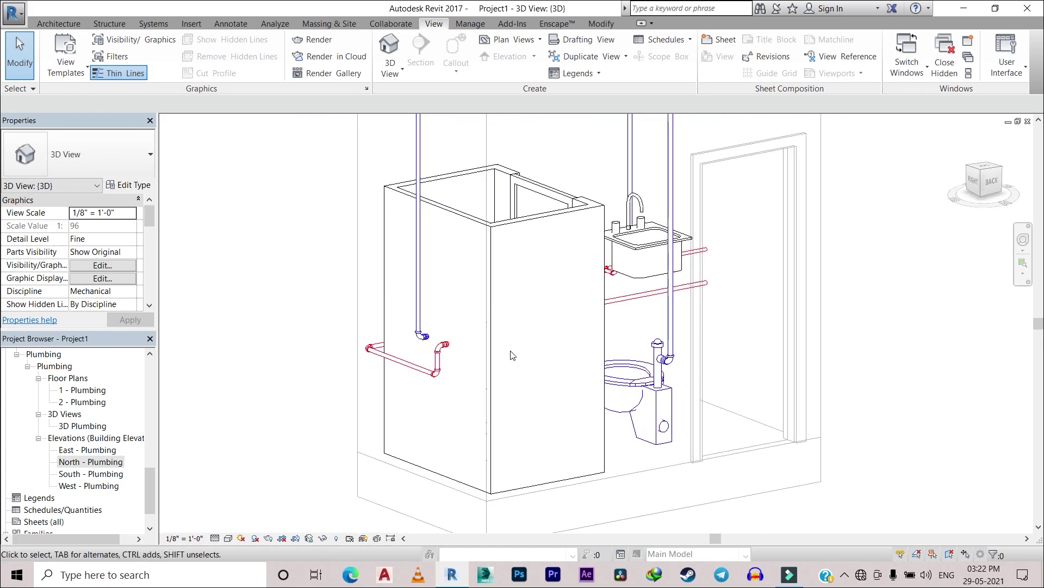
pyautogui.moveTo(183, 330)
pyautogui.keyDown('shift'); pyautogui.mouseDown(button='middle')
pyautogui.moveTo(528, 256)
pyautogui.moveTo(560, 341)
pyautogui.mouseUp(button='middle'); pyautogui.keyUp('shift')
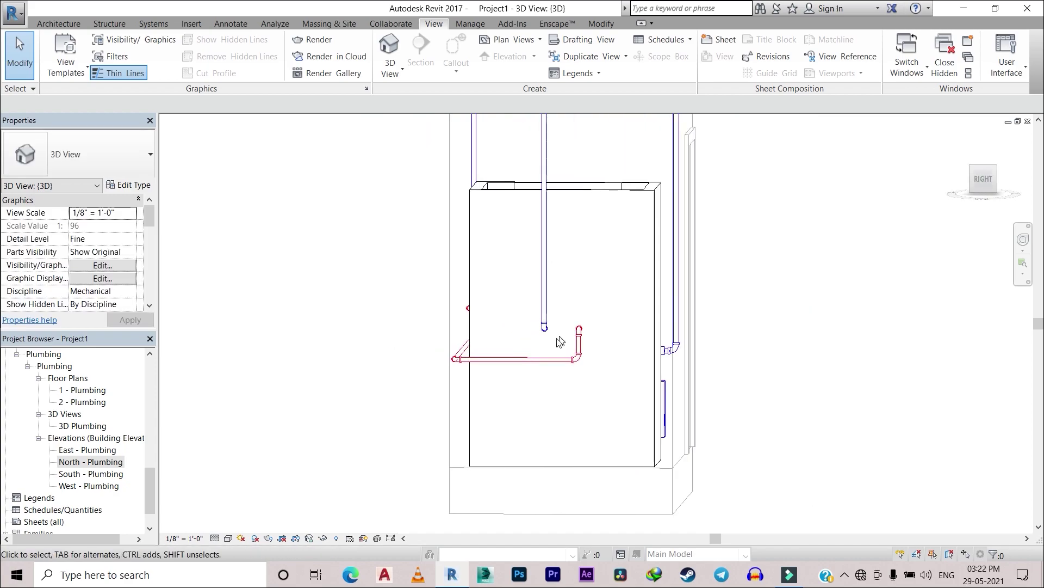
pyautogui.click(590, 465)
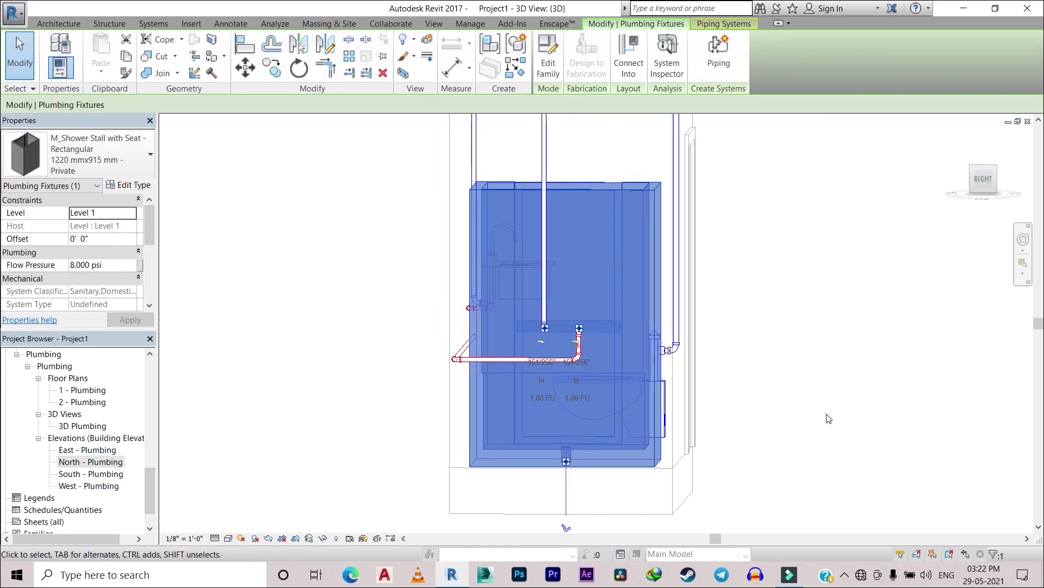
pyautogui.click(795, 412)
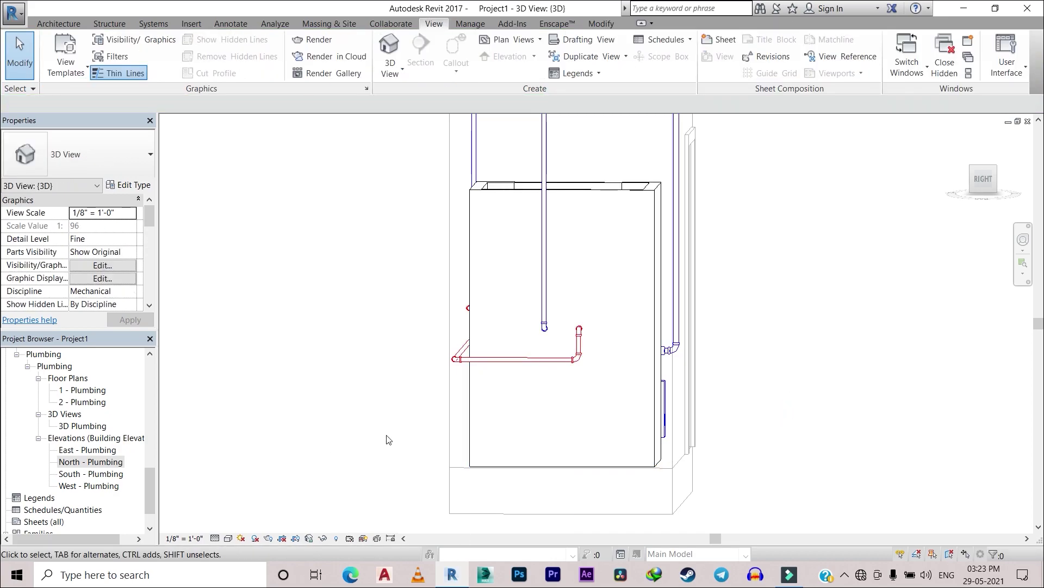
pyautogui.moveTo(389, 440)
pyautogui.keyDown('shift'); pyautogui.mouseDown(button='middle')
pyautogui.moveTo(454, 381)
pyautogui.moveTo(498, 423)
pyautogui.mouseUp(button='middle'); pyautogui.keyUp('shift')
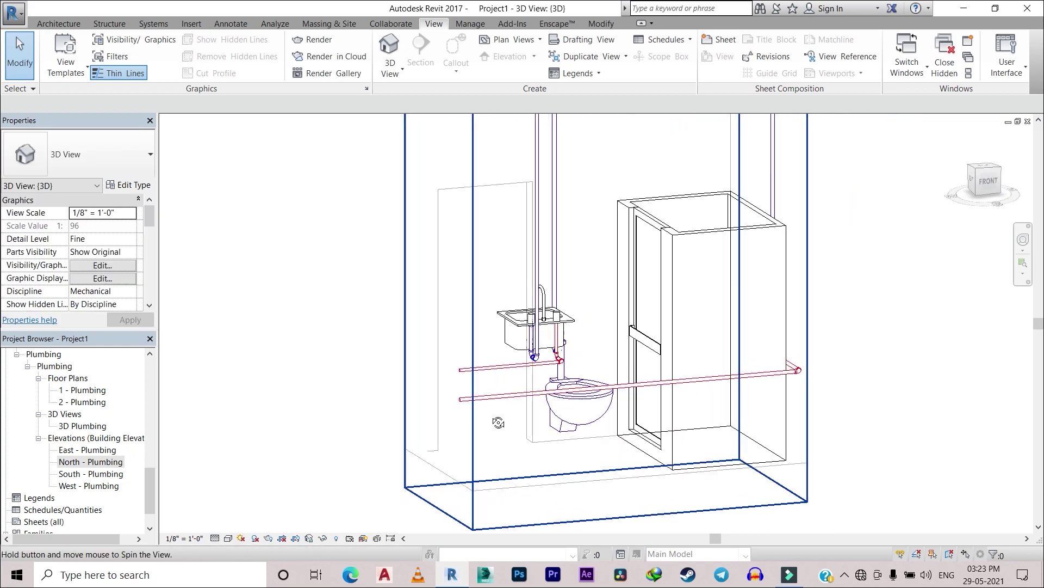
pyautogui.scroll(2, 598, 403)
pyautogui.click(593, 405)
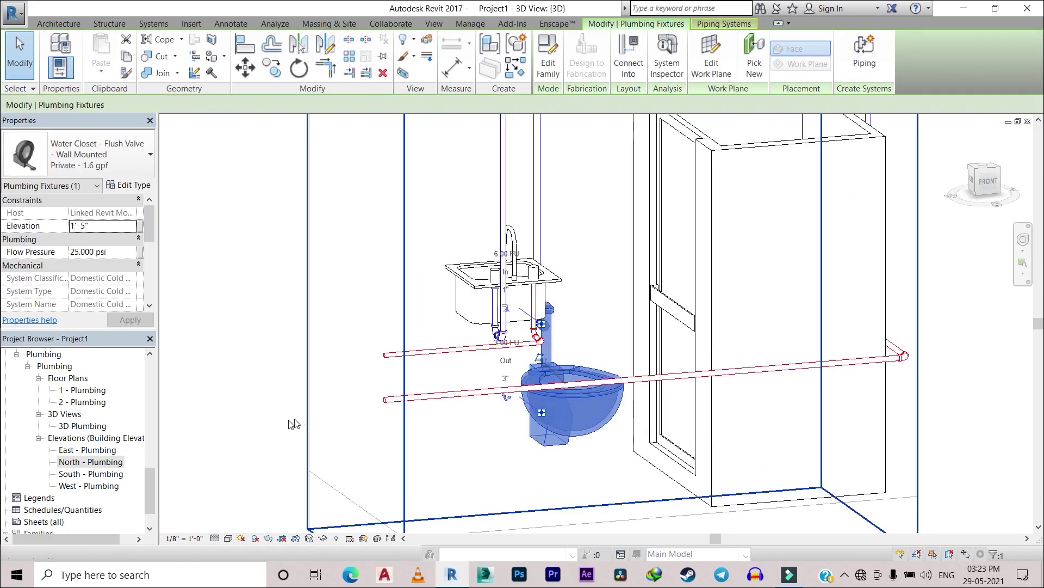
# Open the East - Plumbing elevation and zoom in on the toilet
pyautogui.doubleClick(95, 450)
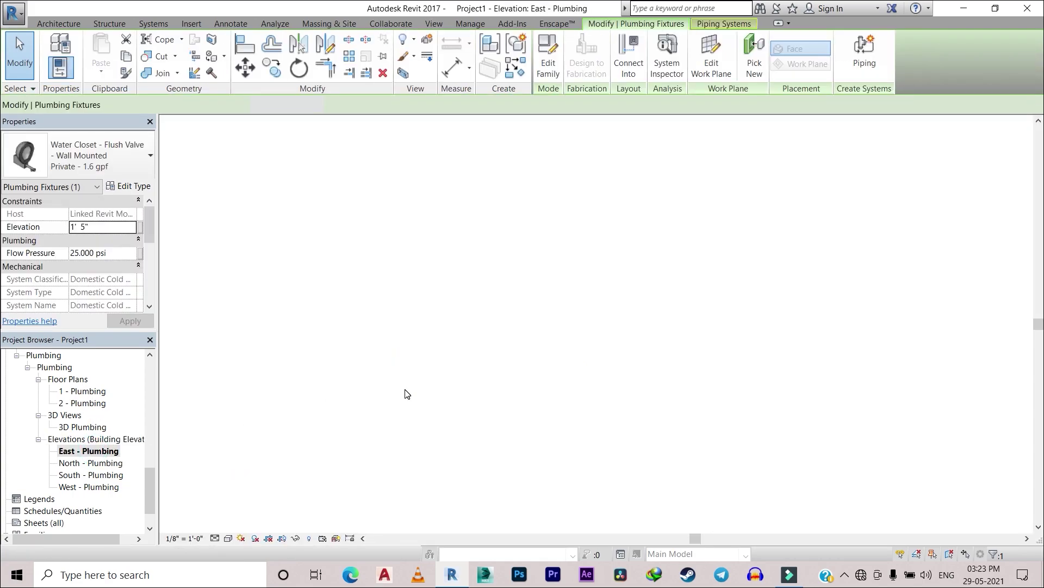
pyautogui.scroll(-2, 673, 371)
pyautogui.scroll(-2, 680, 381)
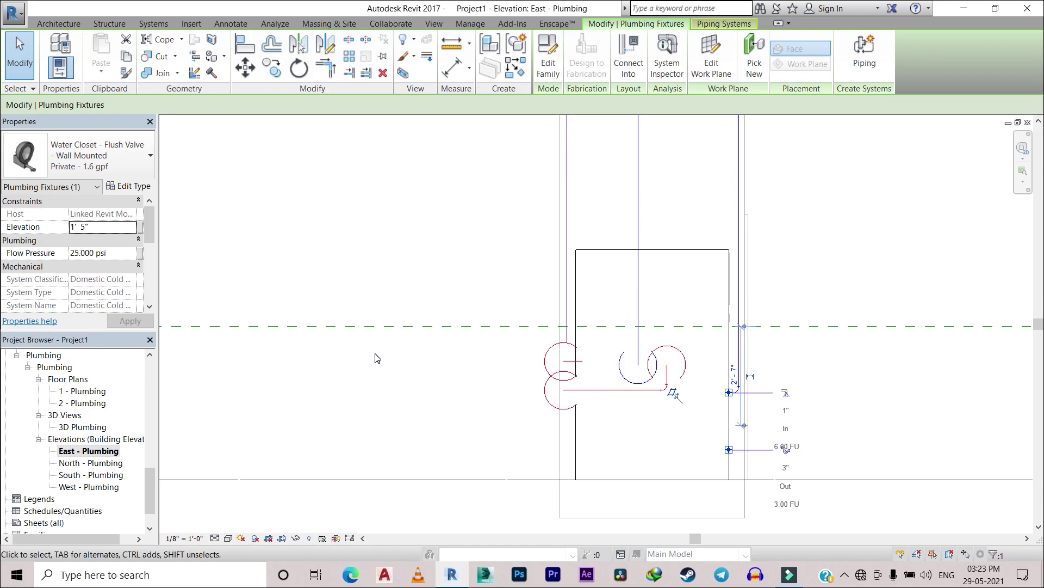
pyautogui.scroll(2, 702, 327)
pyautogui.scroll(-1, 705, 400)
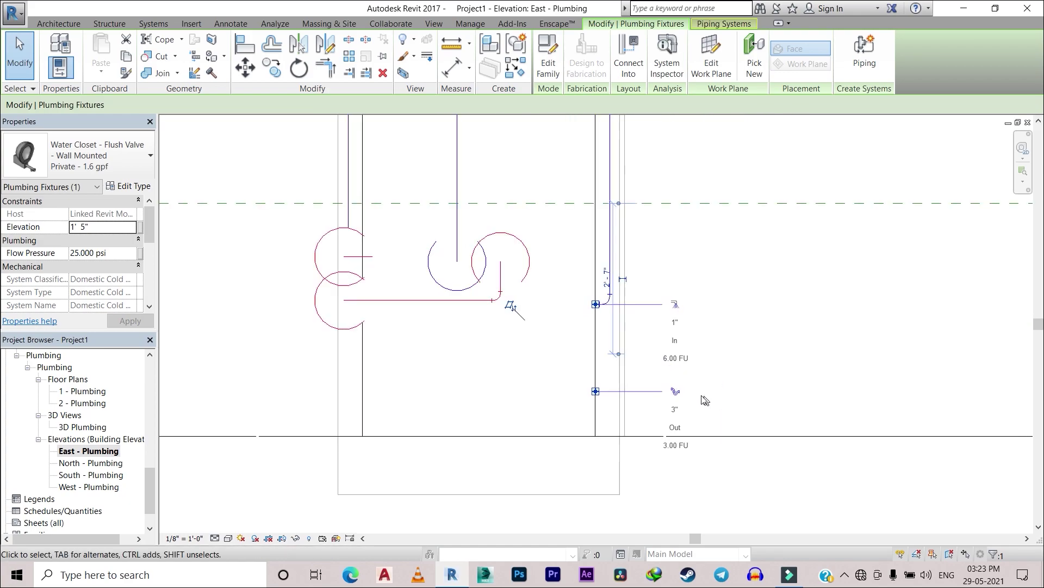
# Draw a short 3" PVC - DWV drain from the toilet outlet that elbows down below the floor
pyautogui.click(675, 391)
pyautogui.scroll(1, 681, 385)
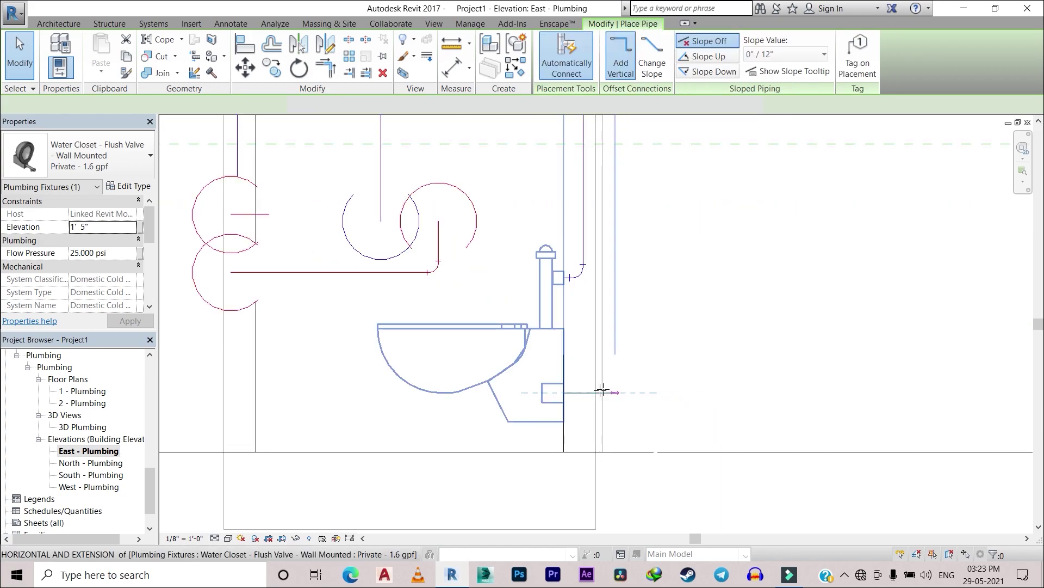
pyautogui.click(583, 391)
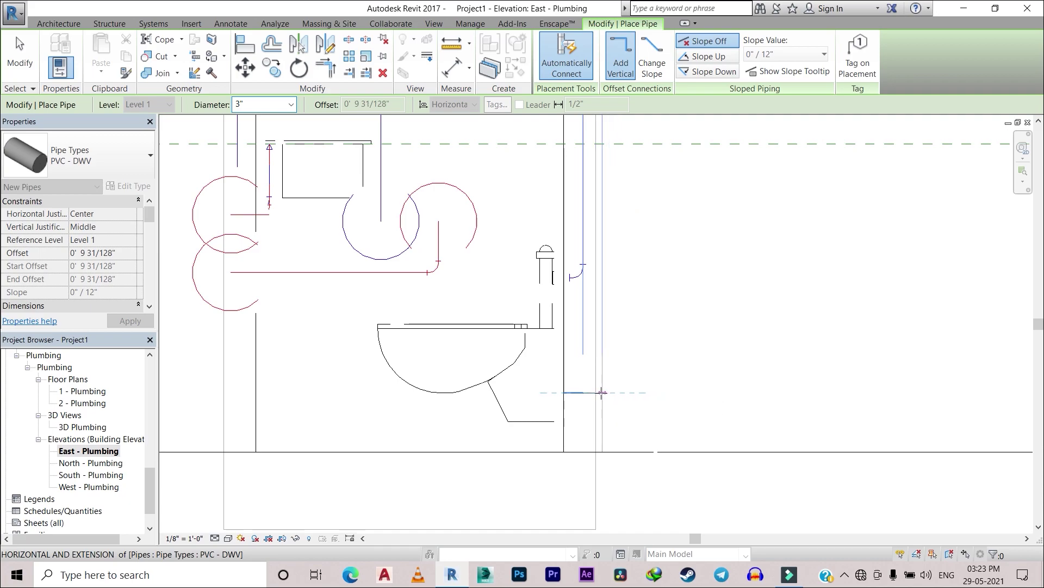
pyautogui.click(601, 393)
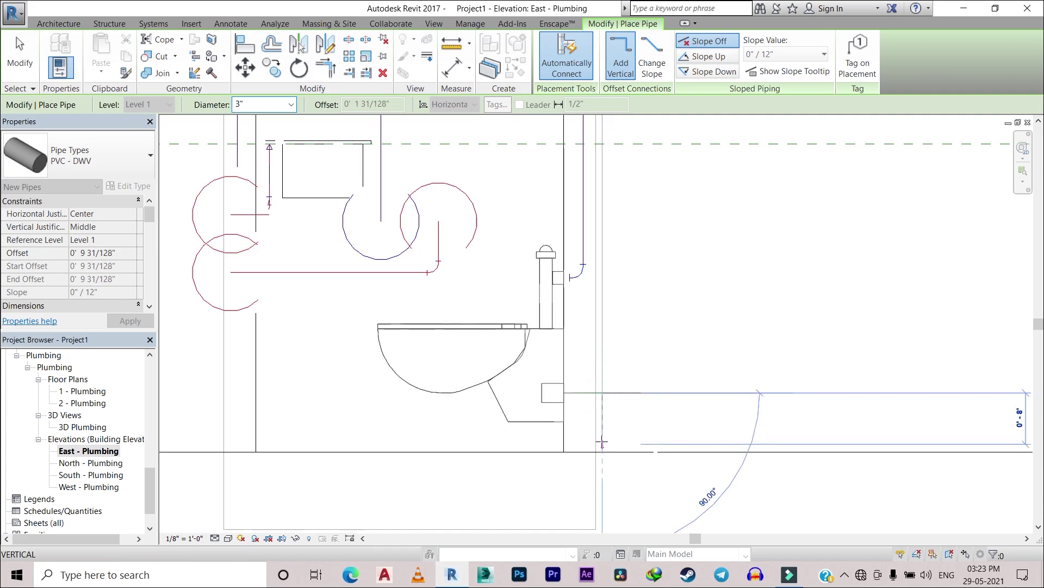
pyautogui.click(607, 470)
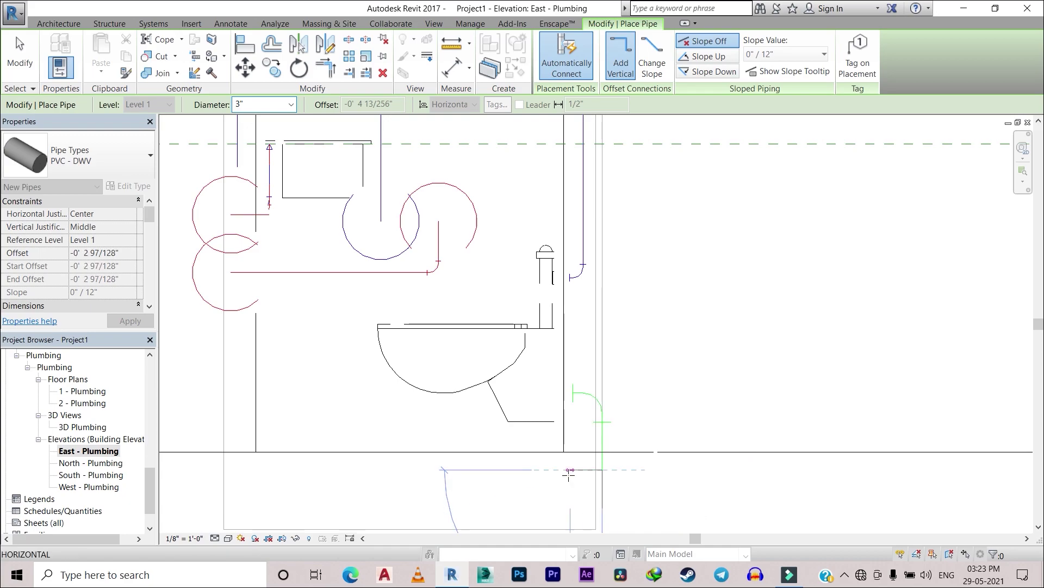
pyautogui.press('Escape')
pyautogui.press('Escape')
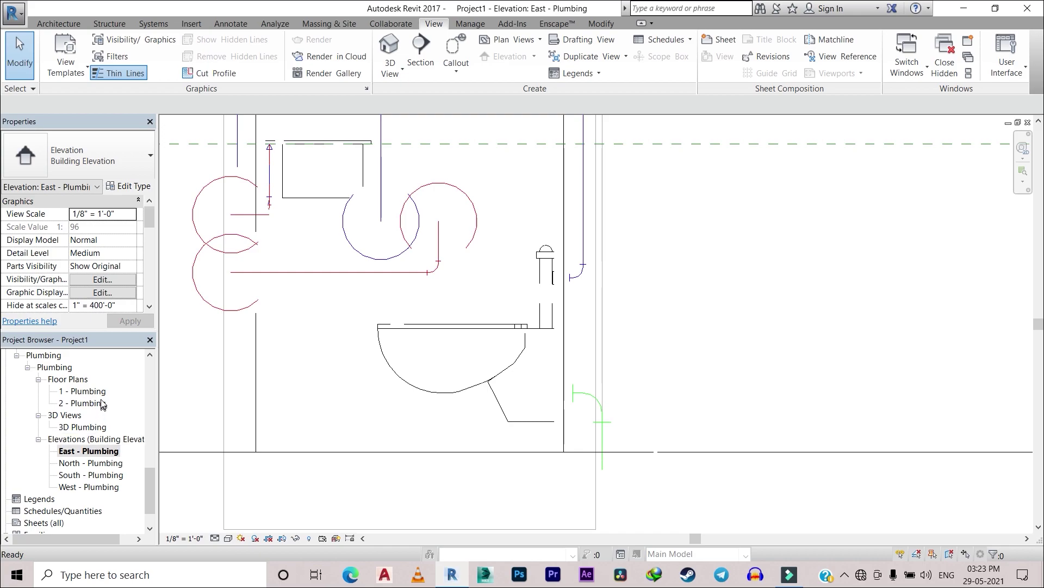
# Open the North - Plumbing elevation and pan closer to the fixtures
pyautogui.doubleClick(94, 465)
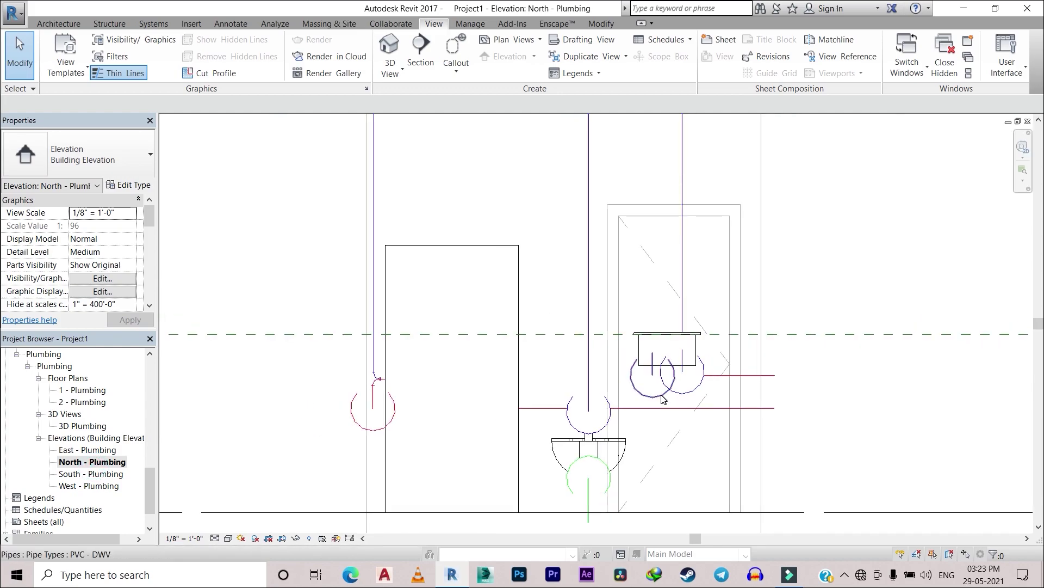
pyautogui.moveTo(662, 399); pyautogui.dragTo(548, 427, button='middle')
pyautogui.scroll(1, 548, 433)
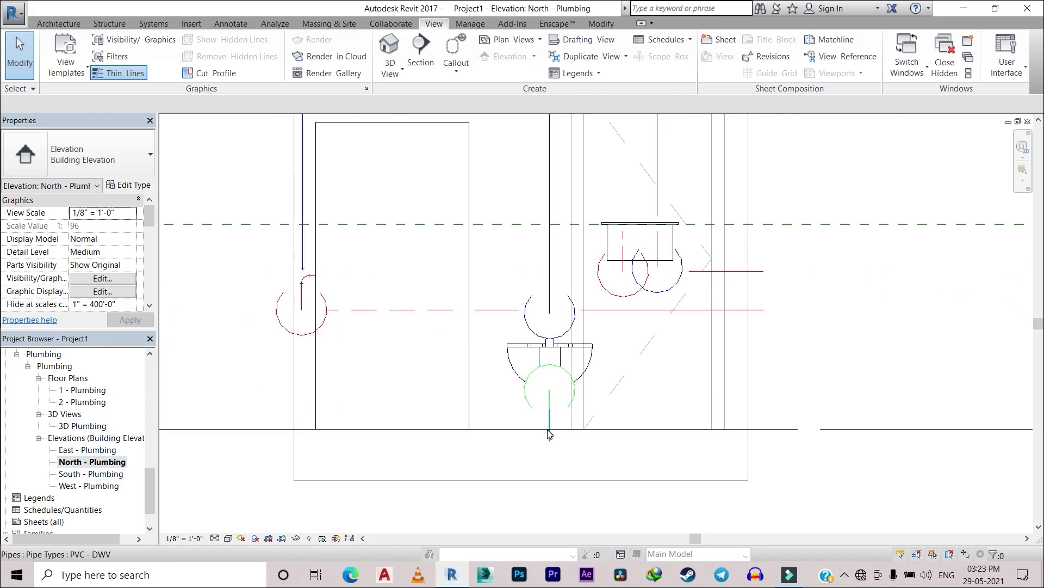
# Draw a 3" PVC - DWV drain running right from below the water closet's drop
pyautogui.click(71, 26)
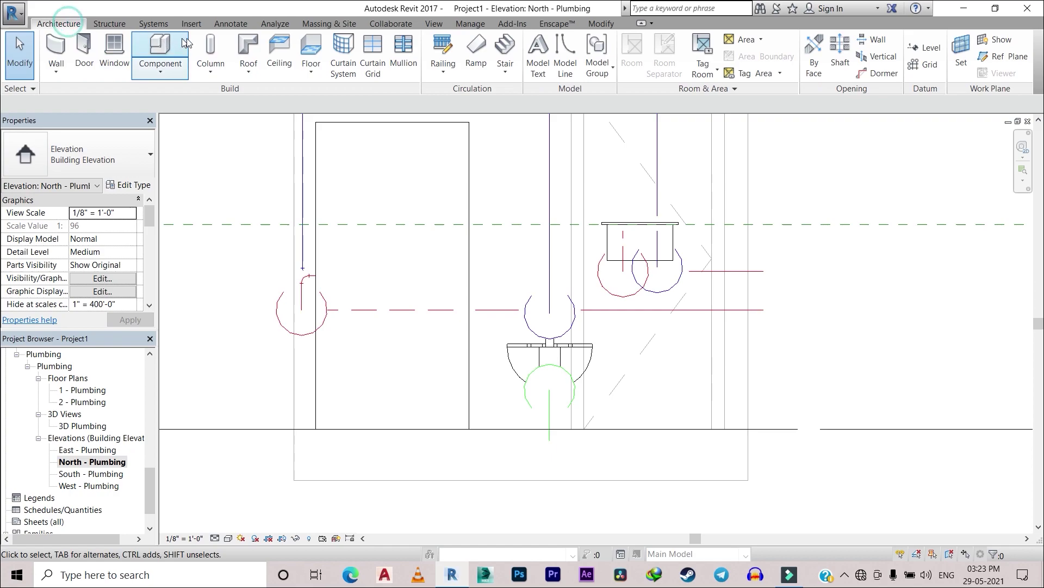
pyautogui.click(190, 24)
pyautogui.click(153, 24)
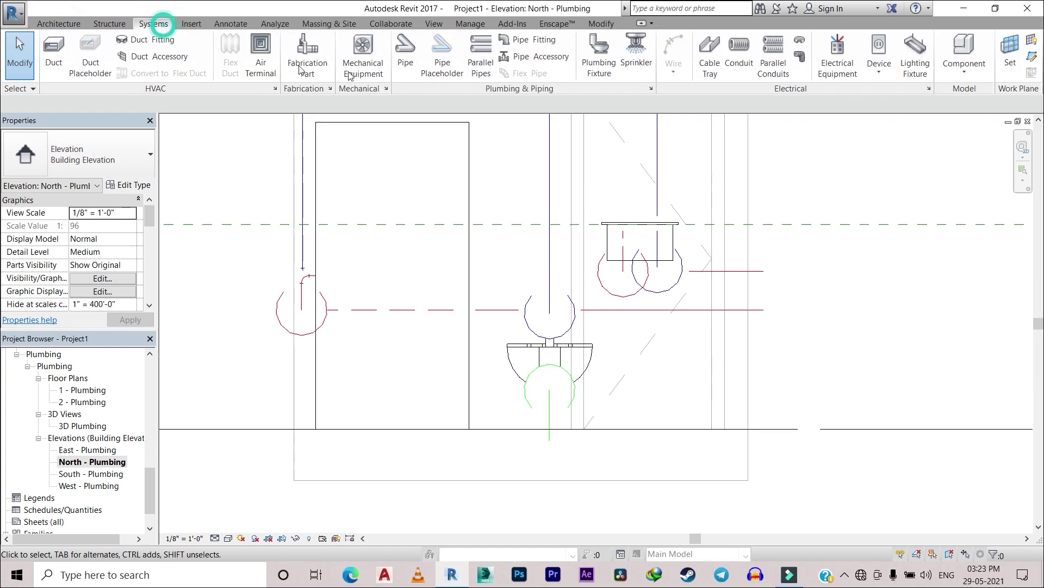
pyautogui.click(405, 54)
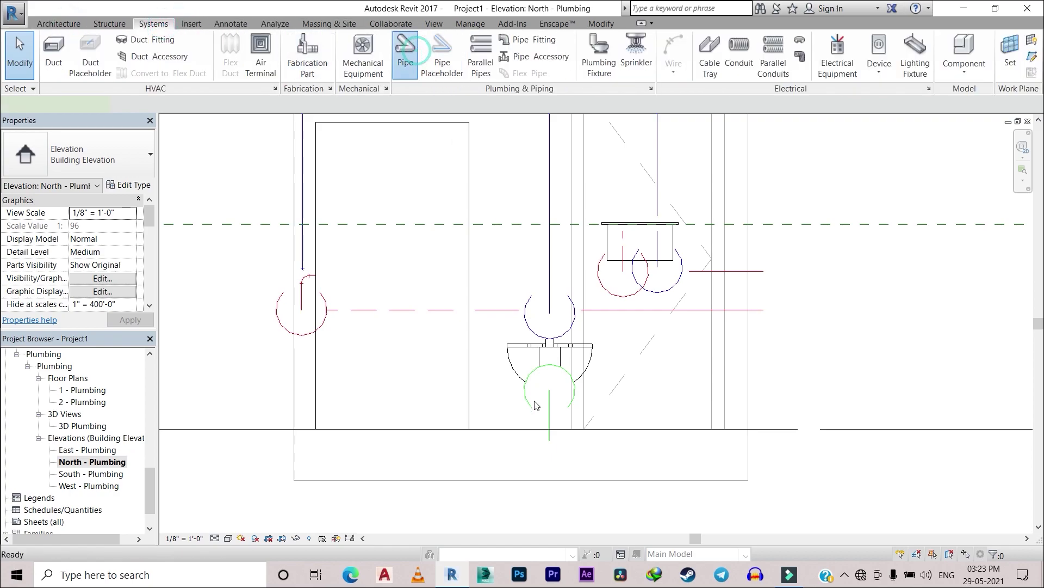
pyautogui.click(550, 440)
pyautogui.click(785, 440)
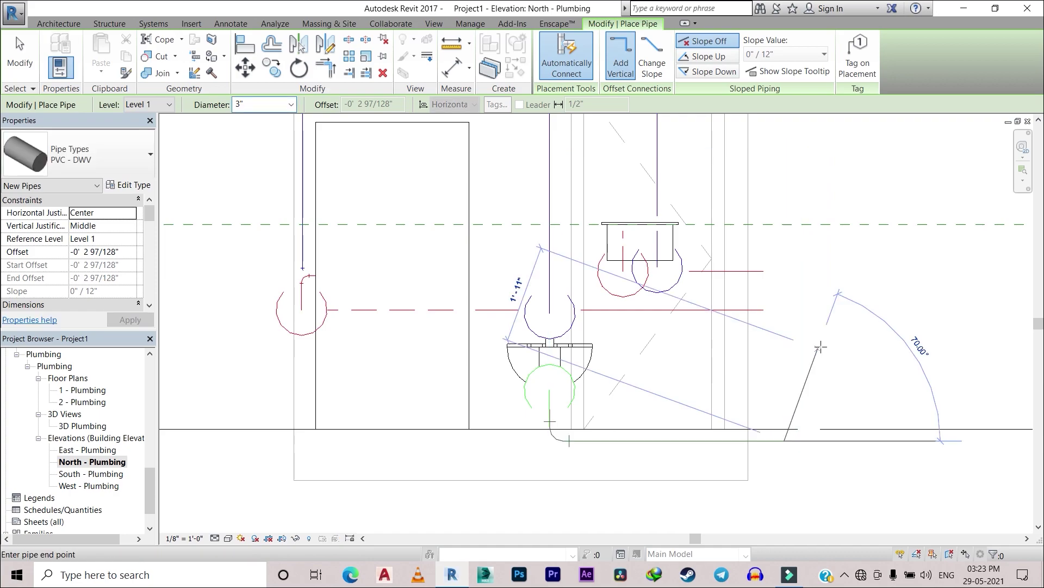
pyautogui.press('Escape')
pyautogui.press('Escape')
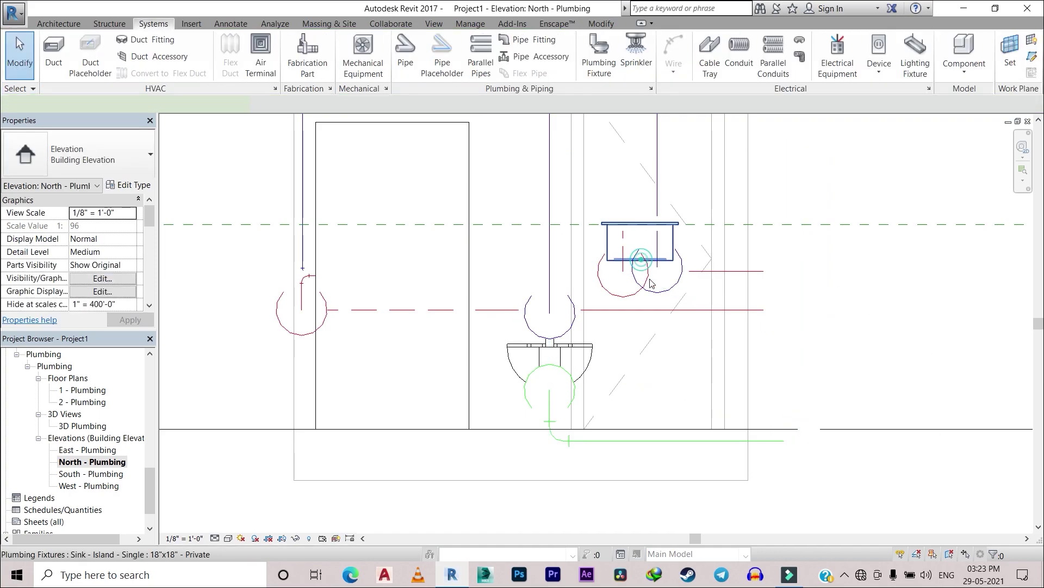
pyautogui.click(651, 282)
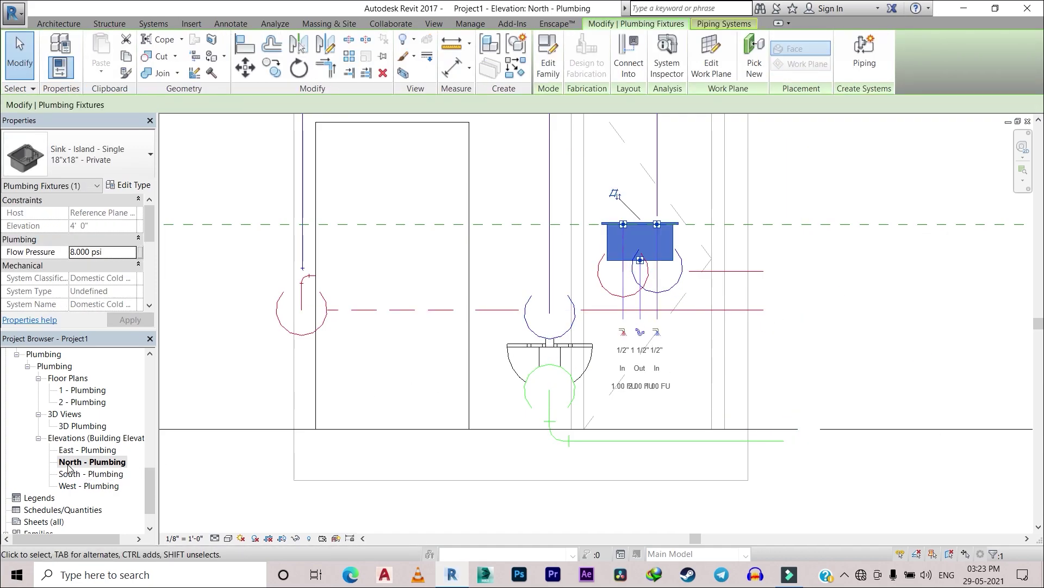
# In East - Plumbing, start a 1 1/2" drain dropping from the sink outlet and running left
pyautogui.doubleClick(66, 450)
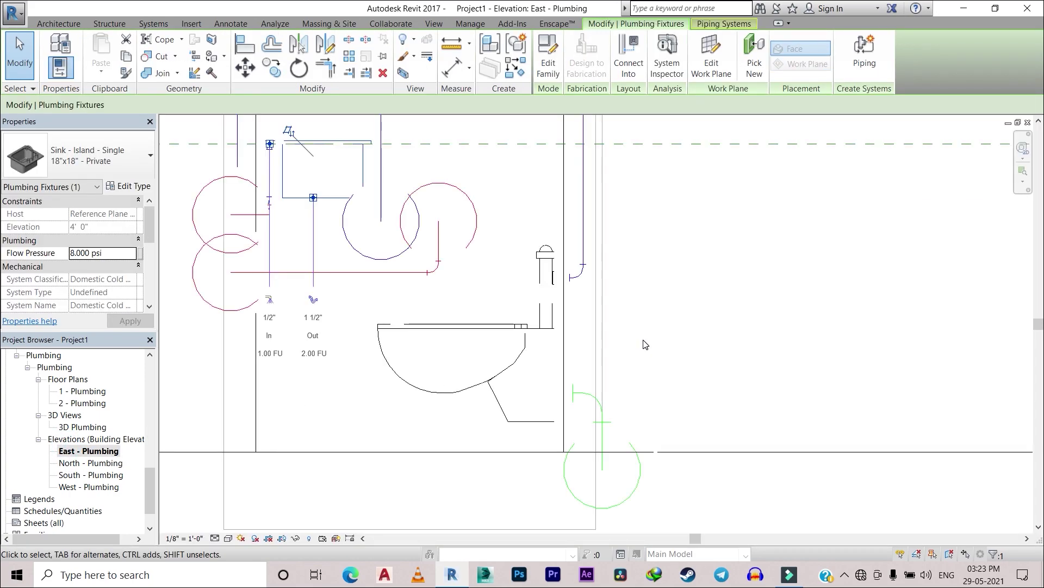
pyautogui.scroll(2, 448, 319)
pyautogui.scroll(3, 562, 355)
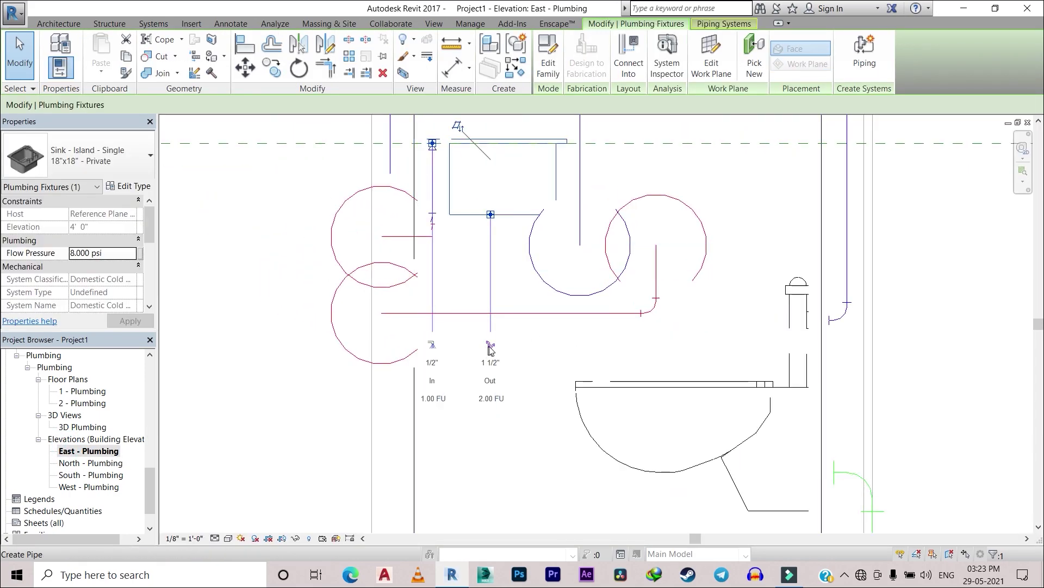
pyautogui.click(491, 345)
pyautogui.scroll(1, 490, 353)
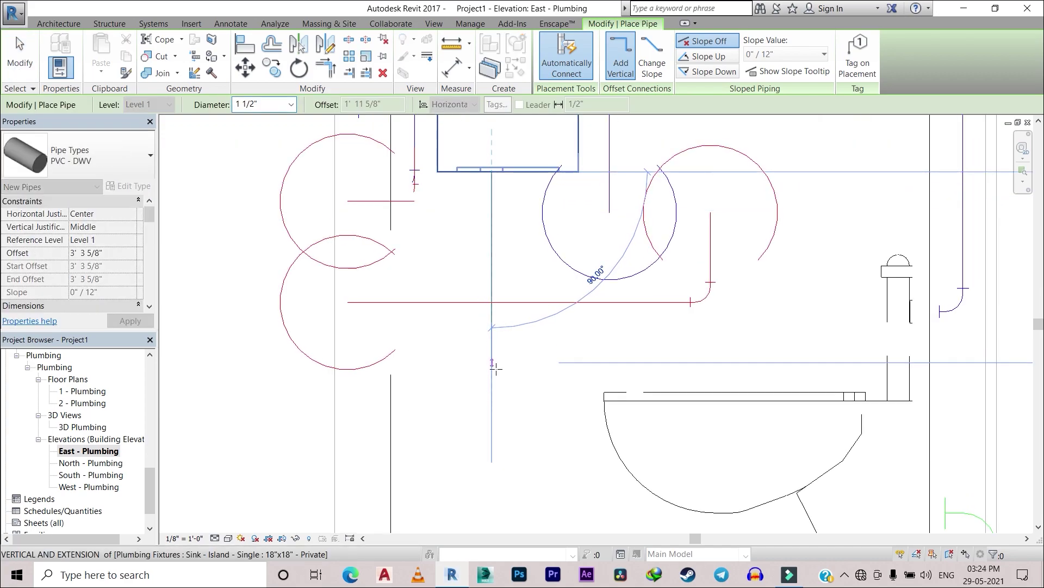
pyautogui.click(495, 392)
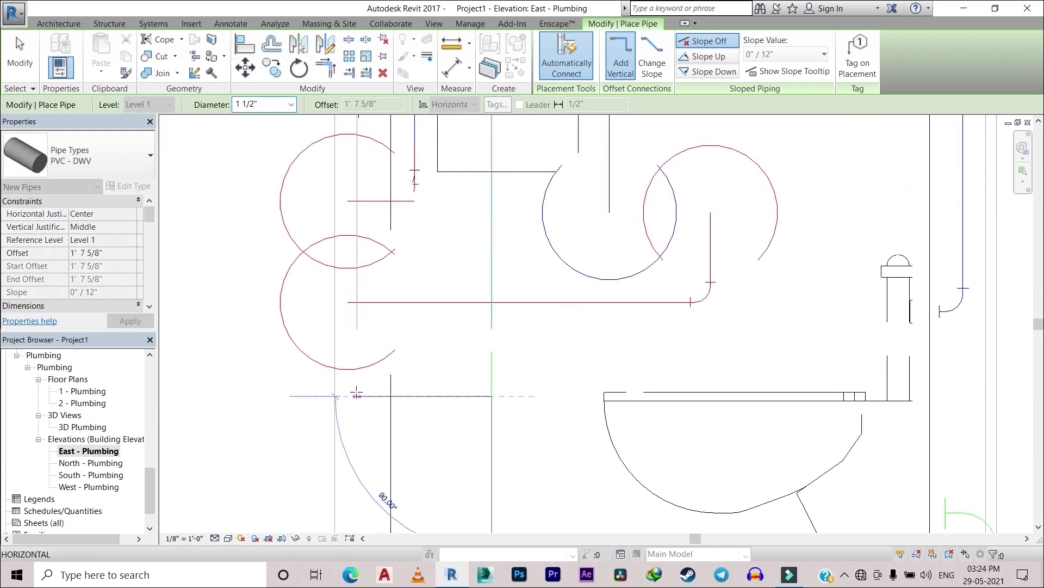
pyautogui.click(364, 394)
# Drop the sink drain below the floor and connect it into the toilet's main drain
pyautogui.moveTo(375, 373); pyautogui.dragTo(387, 264, button='middle')
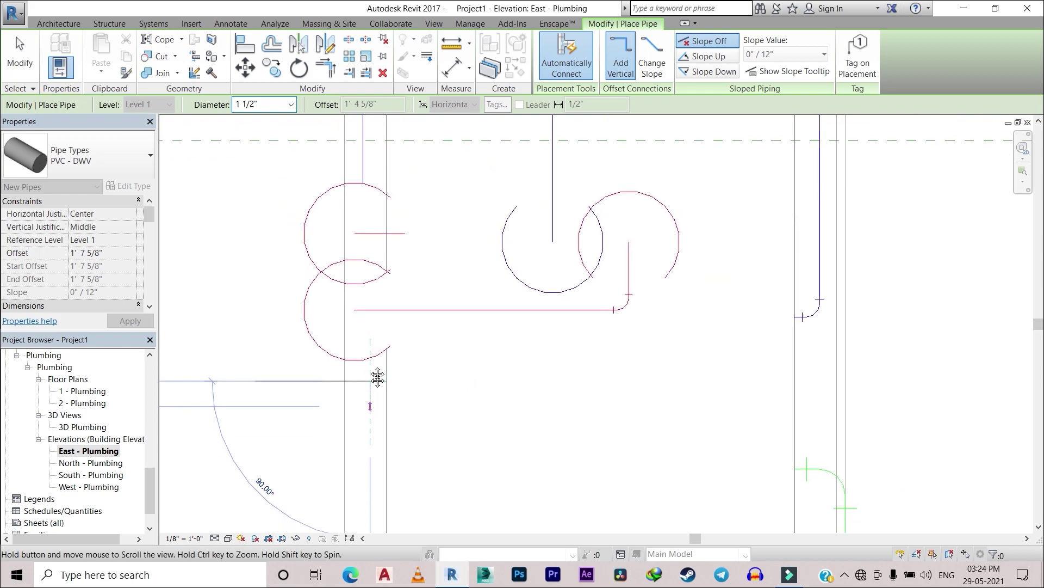
pyautogui.scroll(-1, 388, 264)
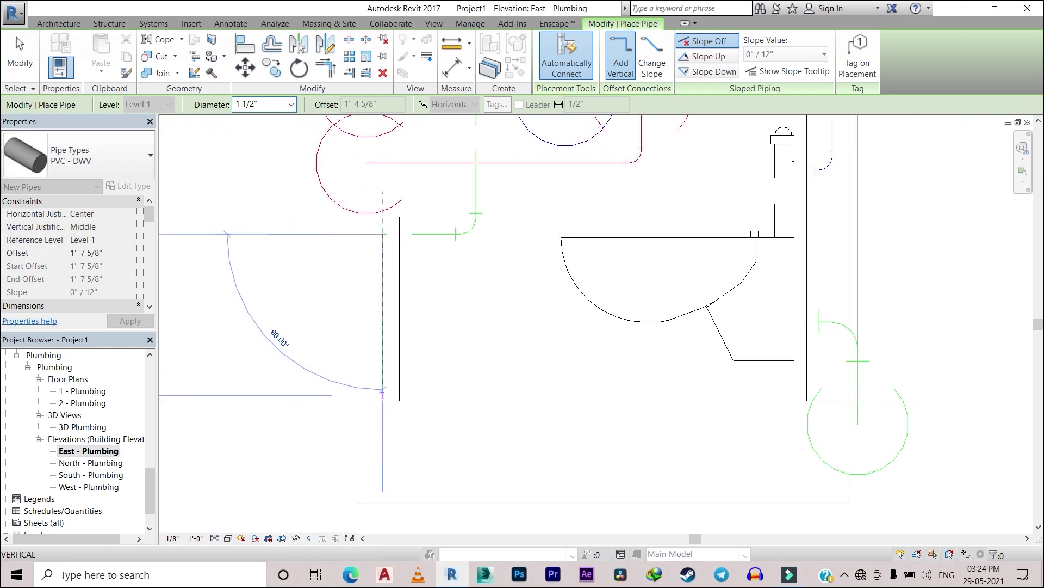
pyautogui.click(383, 424)
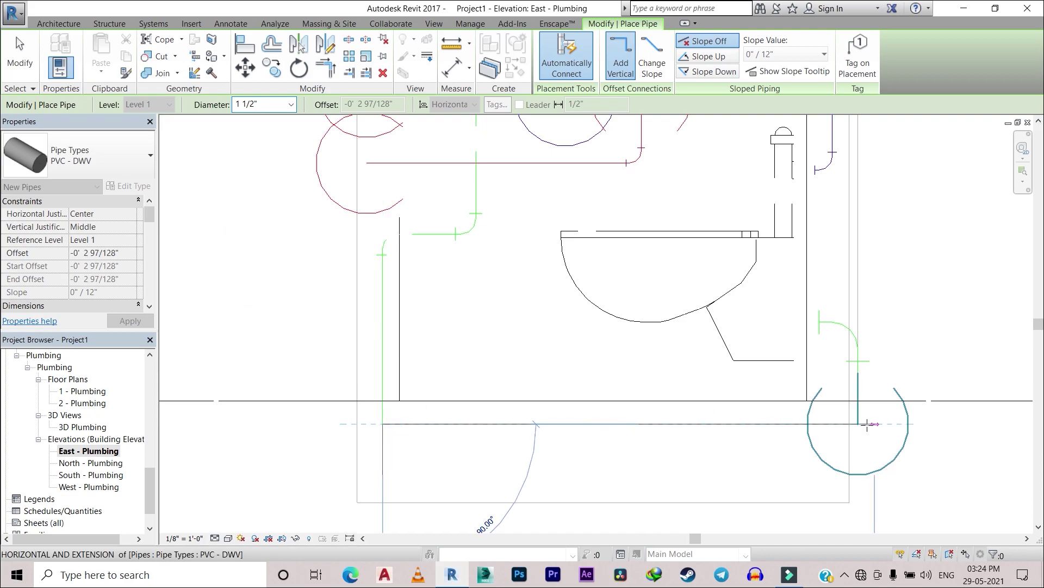
pyautogui.click(924, 402)
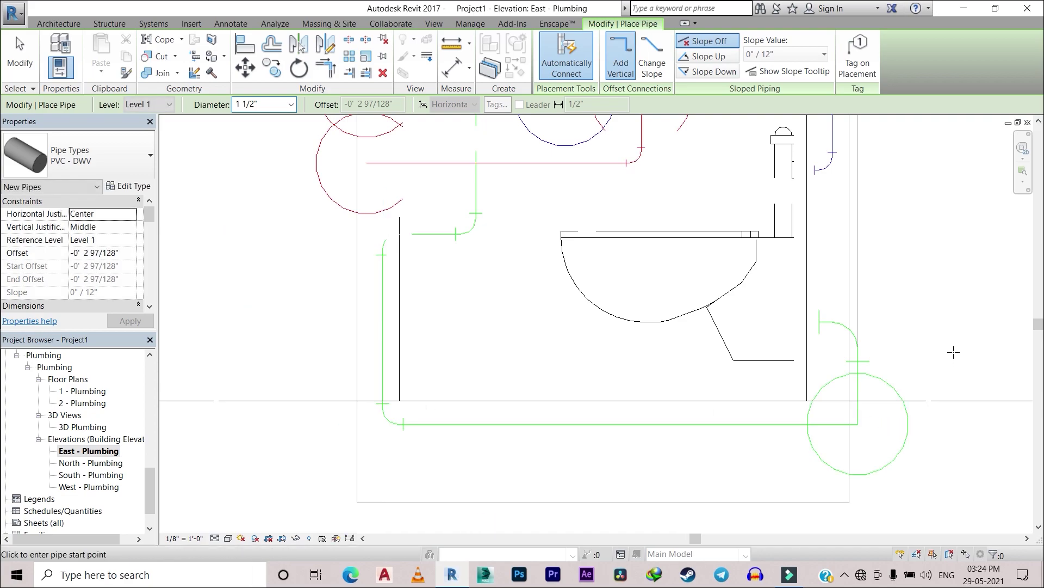
pyautogui.press('Escape')
pyautogui.press('Escape')
pyautogui.scroll(-1, 673, 302)
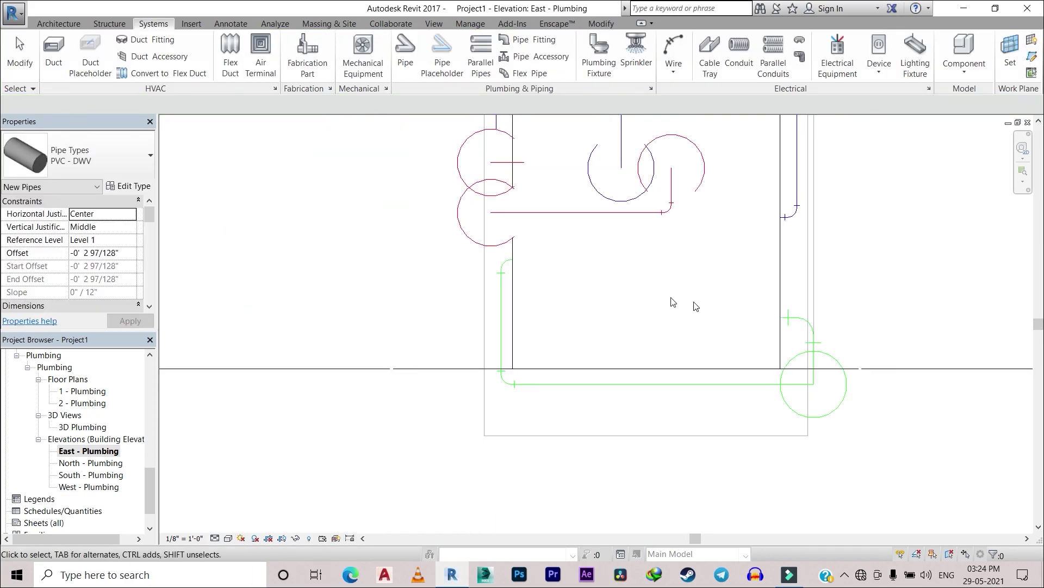
# Open the default 3D view, orbit to an isometric angle and inspect the shower's connectors
pyautogui.click(434, 24)
pyautogui.click(391, 55)
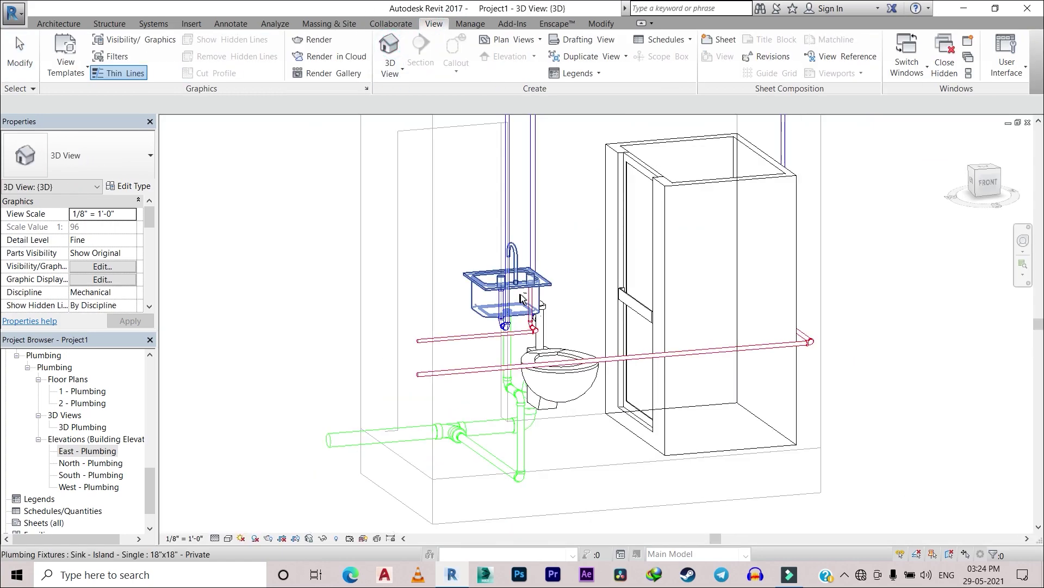
pyautogui.moveTo(571, 326)
pyautogui.keyDown('shift'); pyautogui.mouseDown(button='middle')
pyautogui.moveTo(606, 333)
pyautogui.moveTo(526, 383)
pyautogui.moveTo(699, 472)
pyautogui.mouseUp(button='middle'); pyautogui.keyUp('shift')
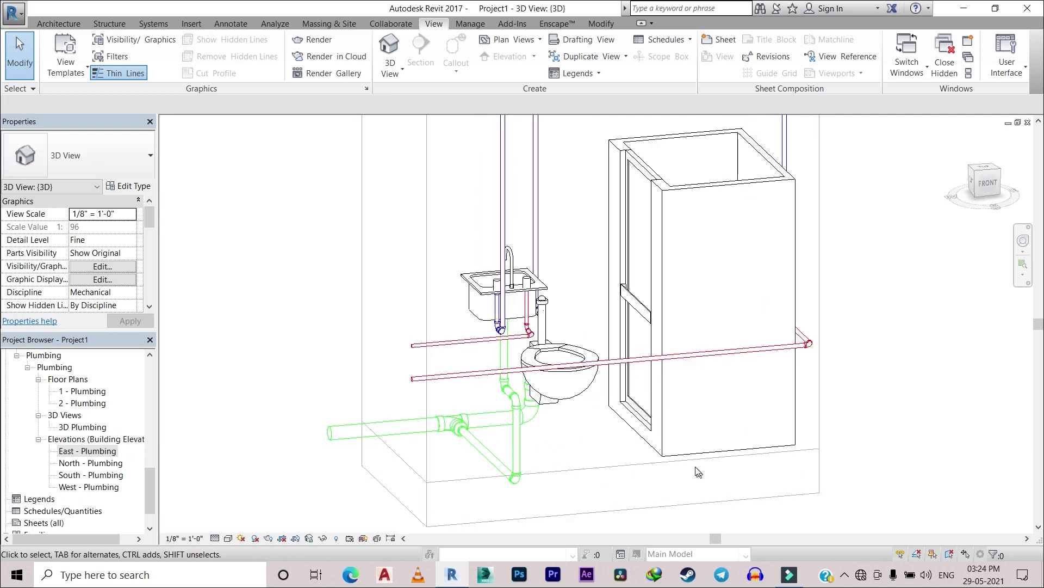
pyautogui.click(684, 449)
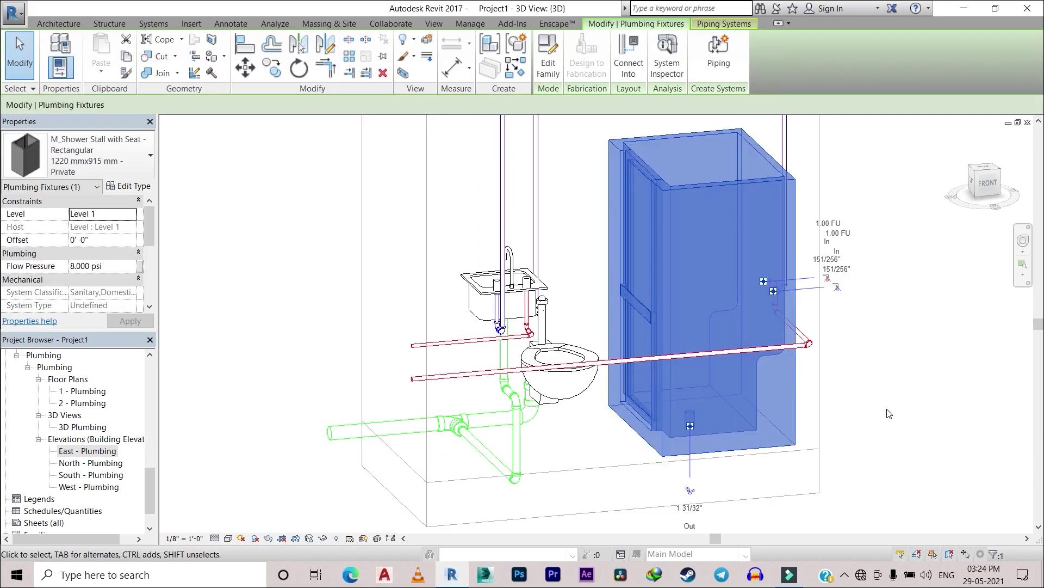
pyautogui.click(825, 408)
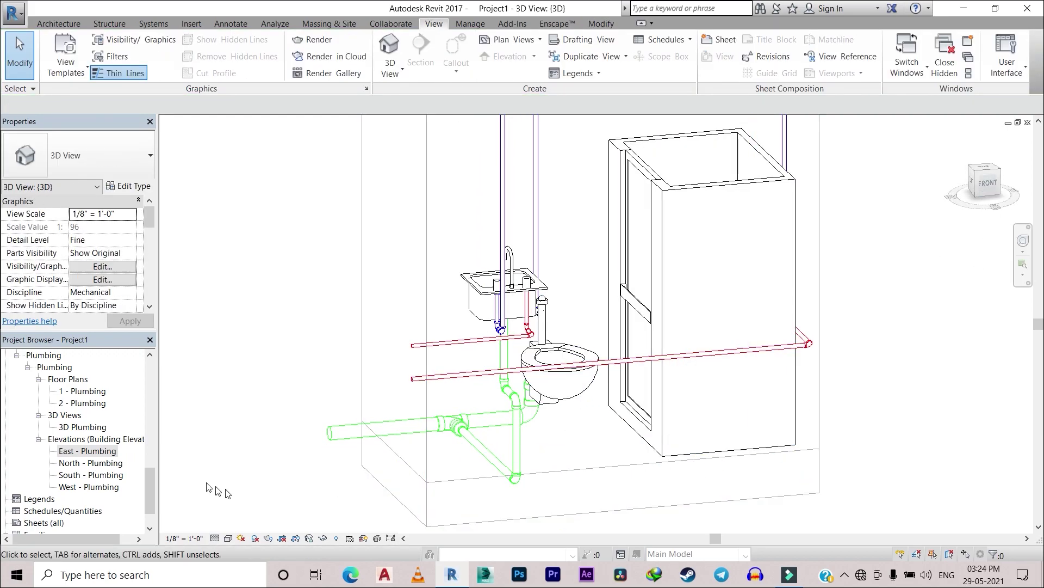
# In South - Plumbing, draw a 2" drain from below the shower outlet running left
pyautogui.doubleClick(116, 475)
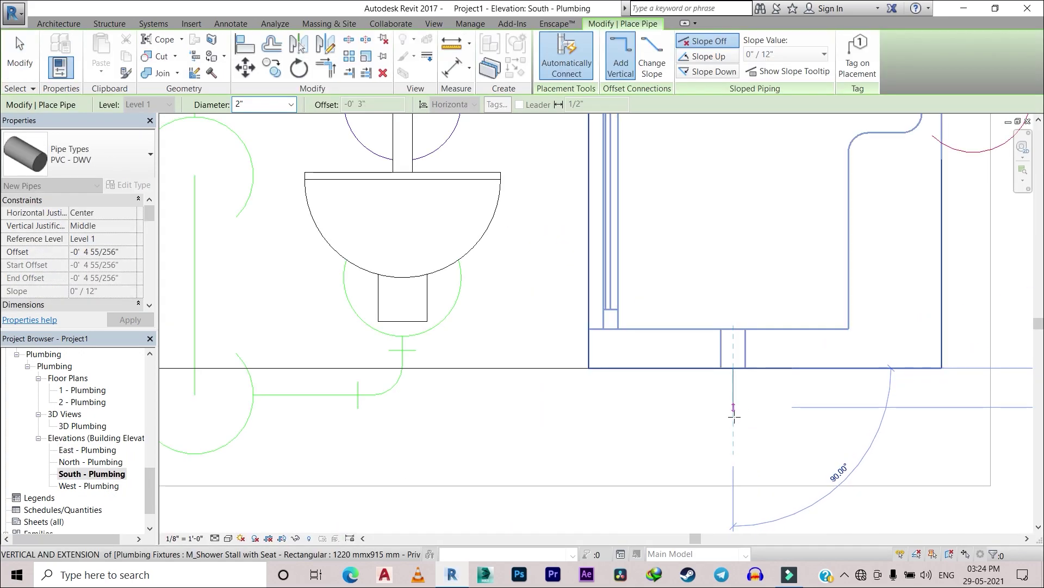
pyautogui.scroll(-1, 733, 435)
pyautogui.scroll(-1, 733, 438)
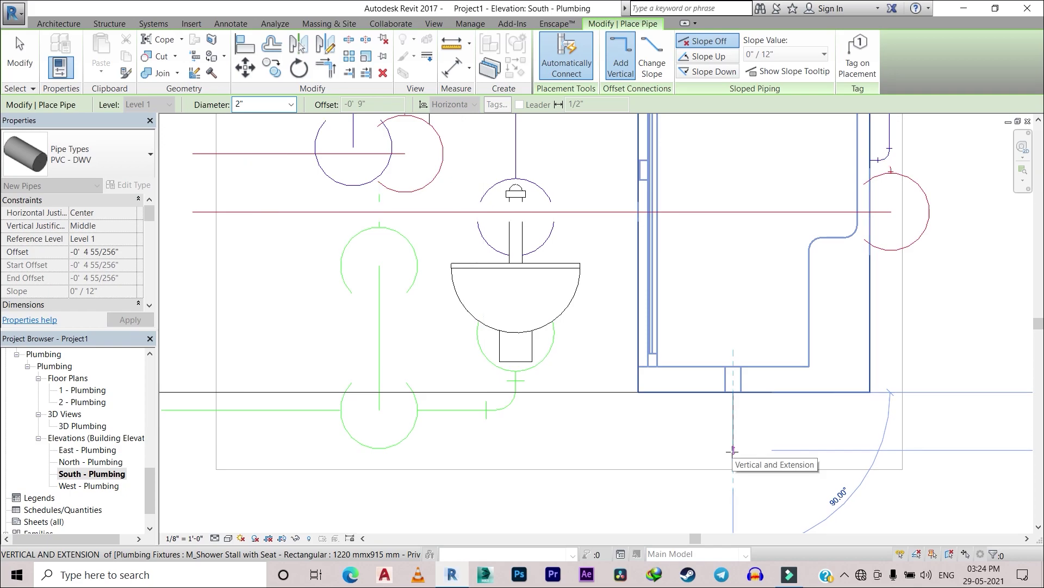
pyautogui.click(603, 450)
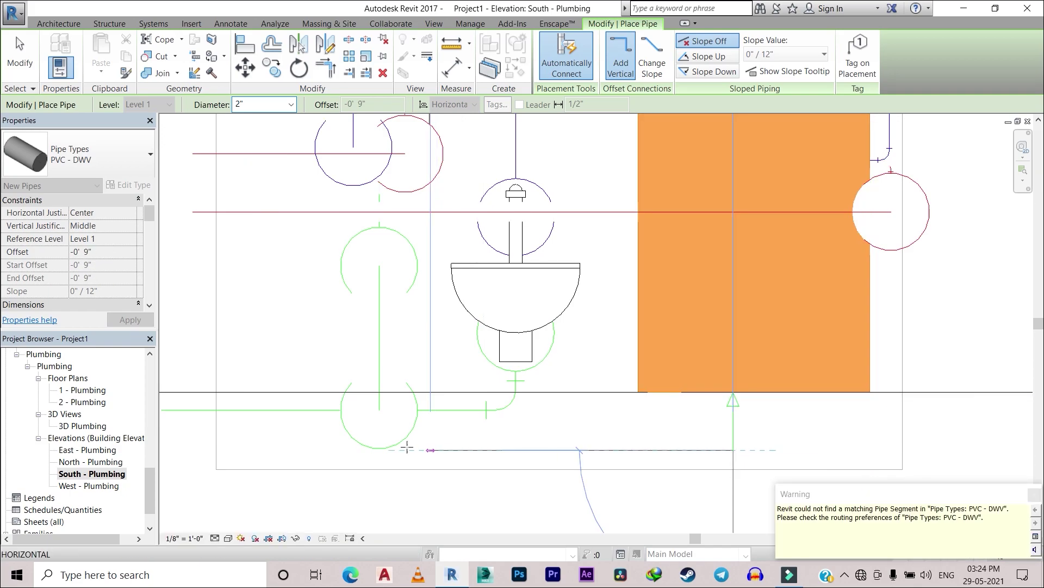
pyautogui.moveTo(278, 450); pyautogui.dragTo(492, 455, button='middle')
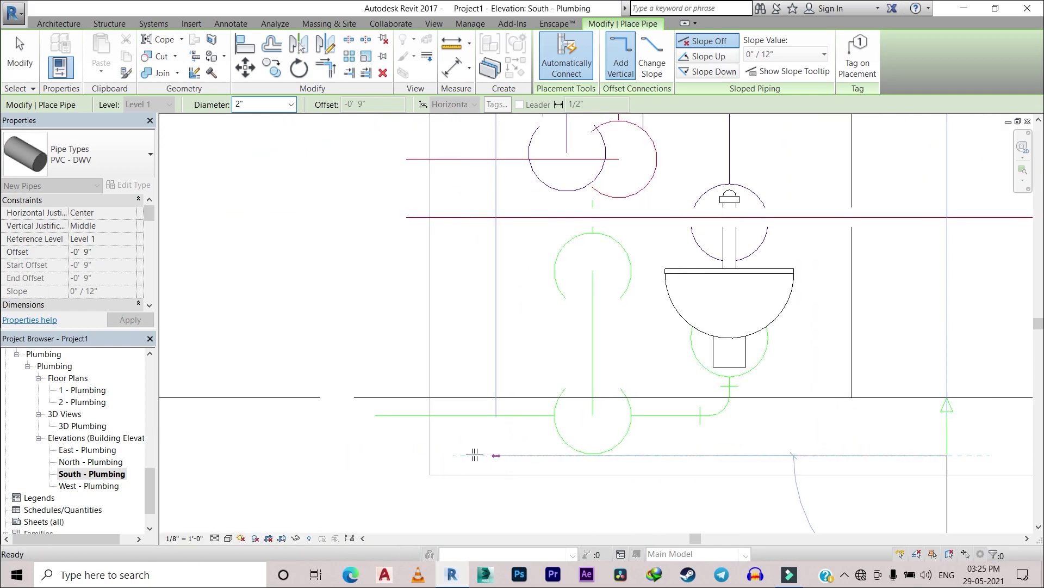
pyautogui.click(379, 455)
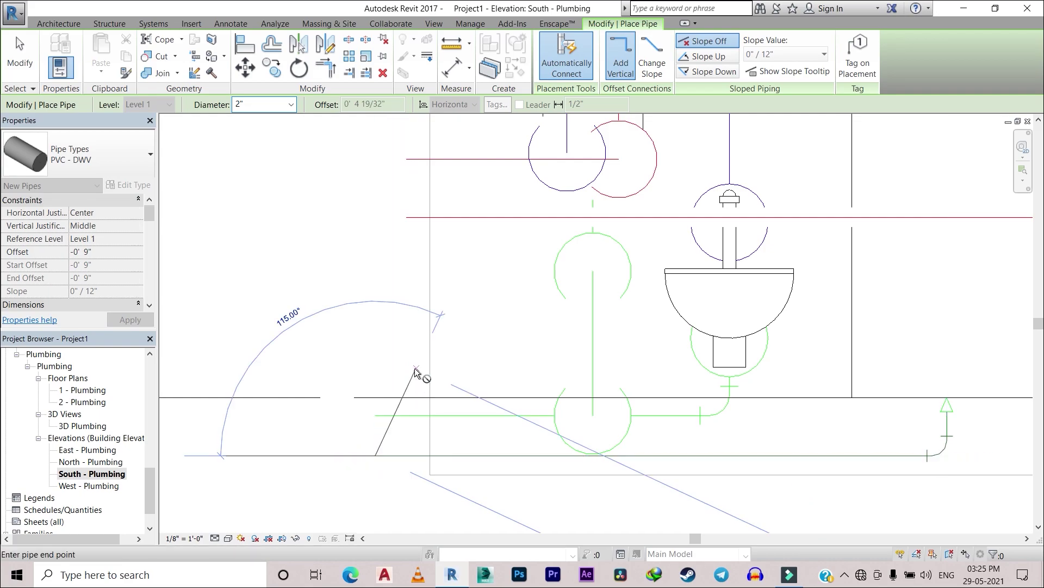
pyautogui.press('Escape')
pyautogui.press('Escape')
pyautogui.scroll(2, 542, 392)
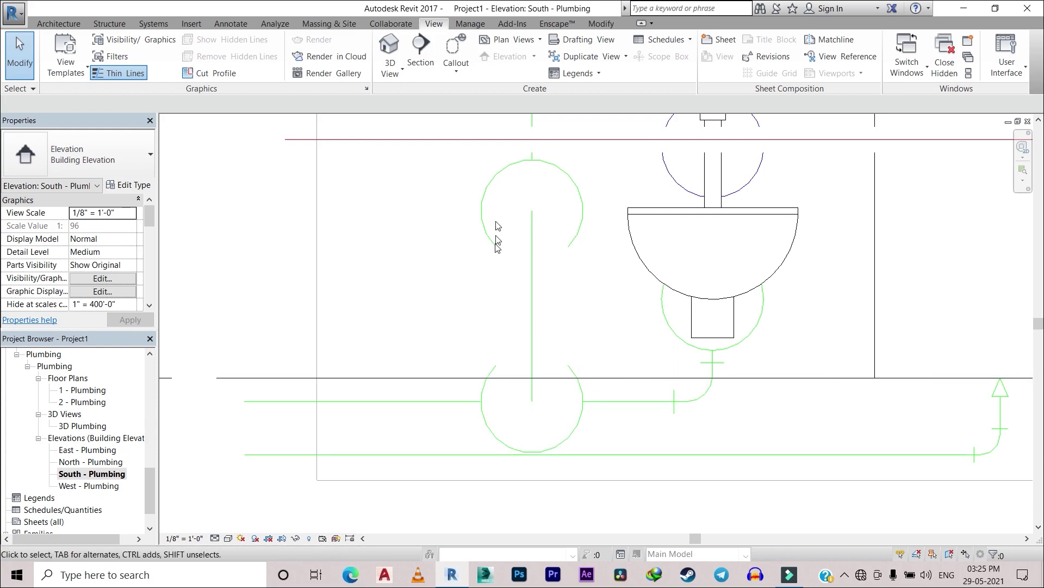
# Open the default 3D view and orbit and zoom to inspect the fixtures, overhead supply pipes and shower drain
pyautogui.click(392, 44)
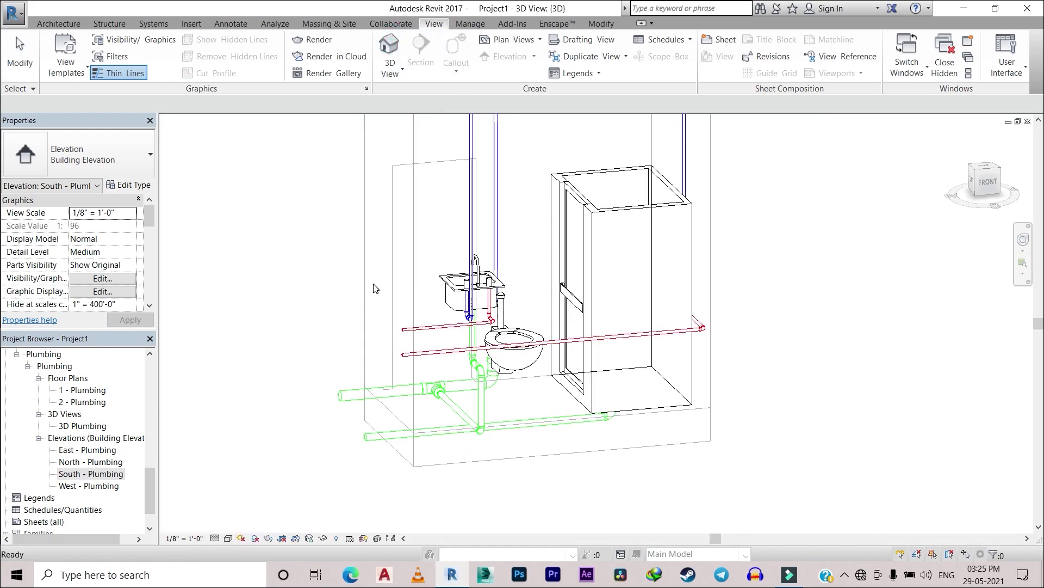
pyautogui.keyDown('shift'); pyautogui.moveTo(373, 291); pyautogui.dragTo(549, 329, button='middle'); pyautogui.keyUp('shift')
pyautogui.keyDown('shift'); pyautogui.moveTo(446, 369); pyautogui.dragTo(343, 468, button='middle'); pyautogui.keyUp('shift')
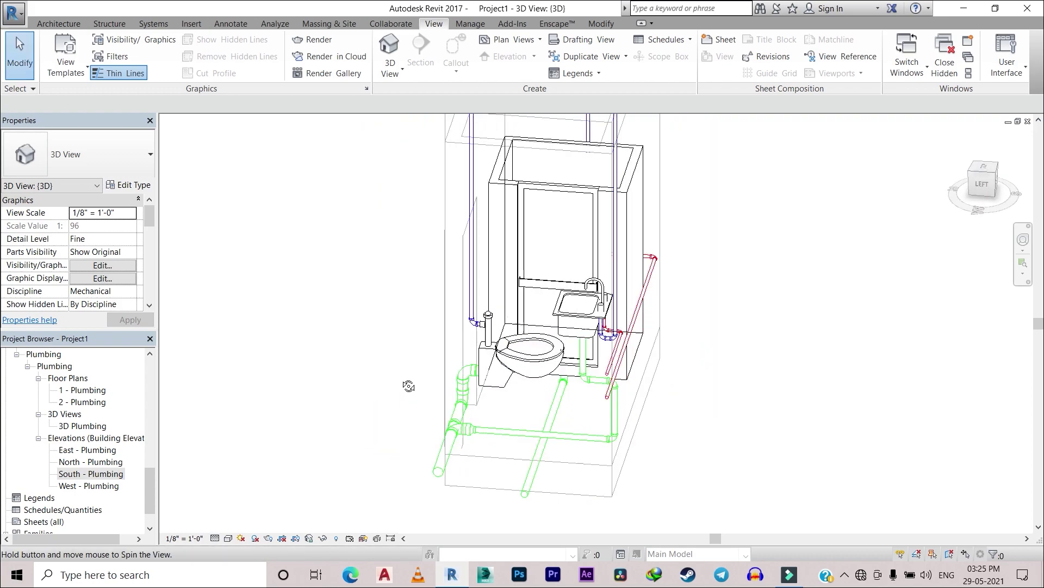
pyautogui.moveTo(321, 359)
pyautogui.keyDown('shift'); pyautogui.mouseDown(button='middle')
pyautogui.moveTo(272, 361)
pyautogui.moveTo(231, 341)
pyautogui.mouseUp(button='middle'); pyautogui.keyUp('shift')
pyautogui.moveTo(250, 281)
pyautogui.keyDown('shift'); pyautogui.mouseDown(button='middle')
pyautogui.moveTo(282, 275)
pyautogui.moveTo(314, 393)
pyautogui.moveTo(271, 373)
pyautogui.moveTo(334, 305)
pyautogui.moveTo(320, 382)
pyautogui.mouseUp(button='middle'); pyautogui.keyUp('shift')
pyautogui.scroll(2, 320, 382)
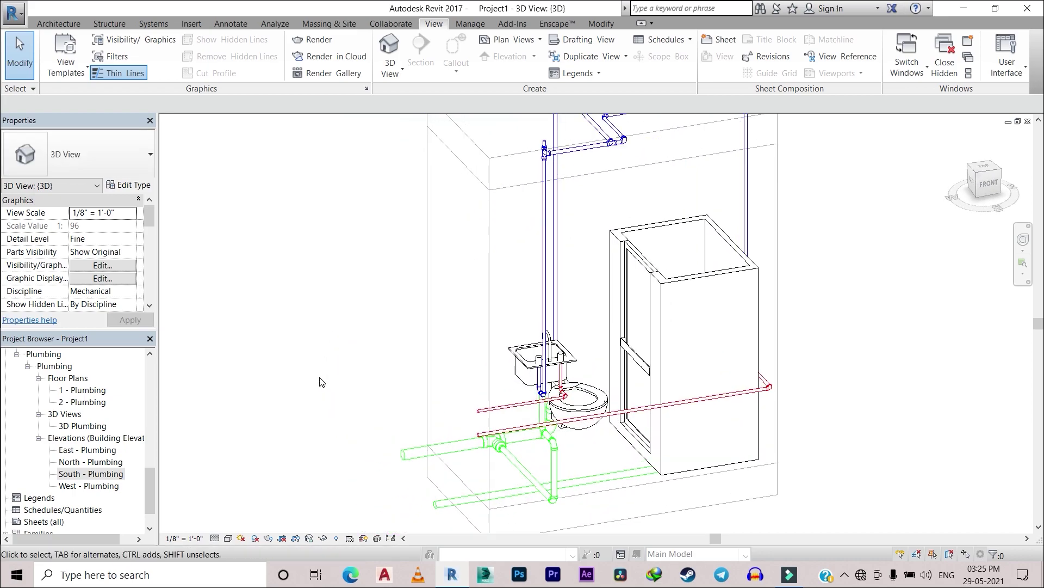